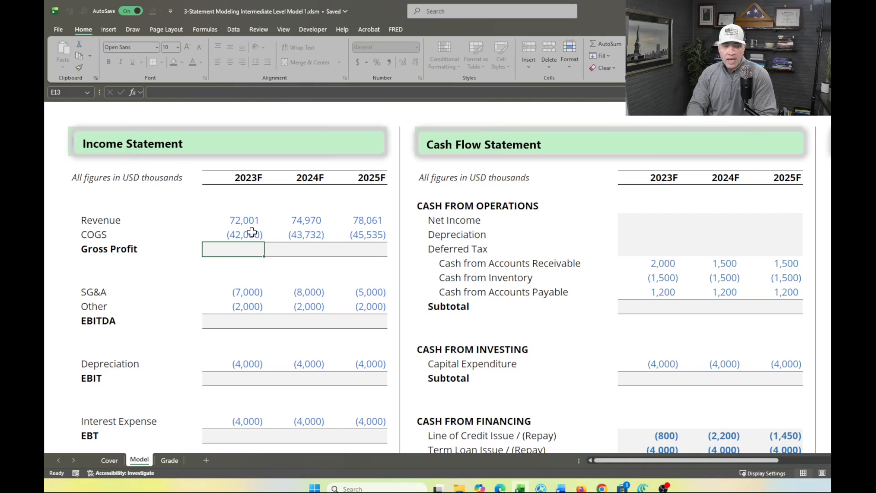
Calculate 2023F Gross Profit in E13 by summing Revenue and COGS with =SUM(E11:E12)
{"action": "left_click", "coordinate": [245, 233]}
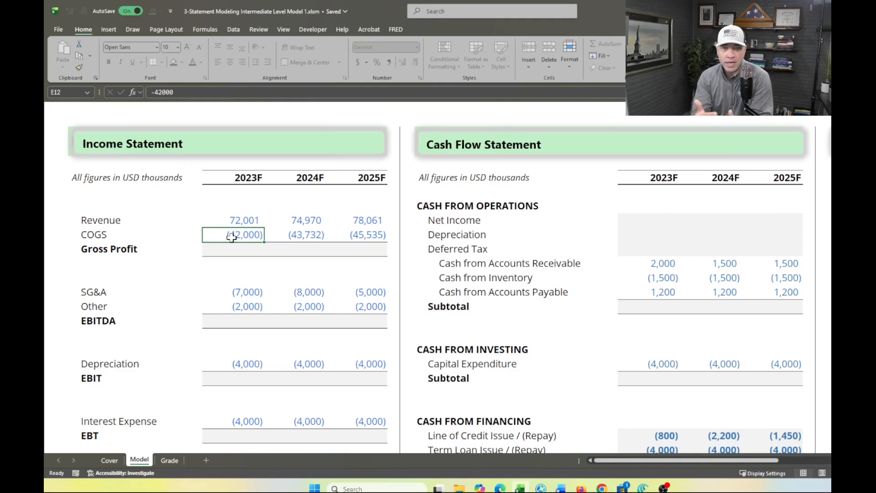
{"action": "key", "text": "Down"}
{"action": "key", "text": "alt+equal"}
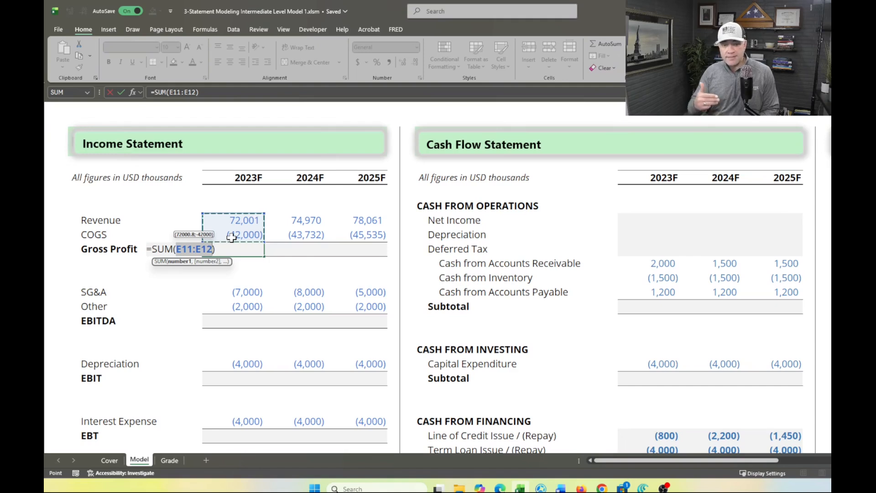
{"action": "key", "text": "Return"}
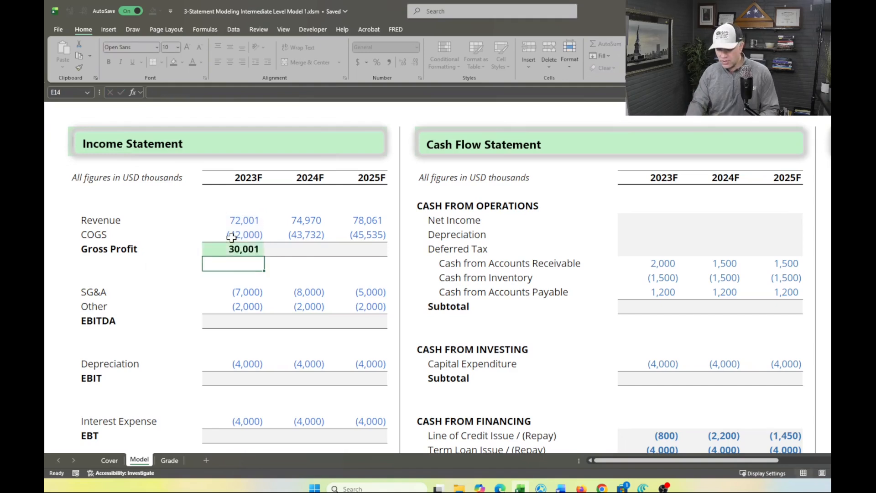
Fill the 2023F Gross Profit formula across to 2024F and 2025F
{"action": "key", "text": "Up"}
{"action": "key", "text": "shift+Right"}
{"action": "key", "text": "shift+Right"}
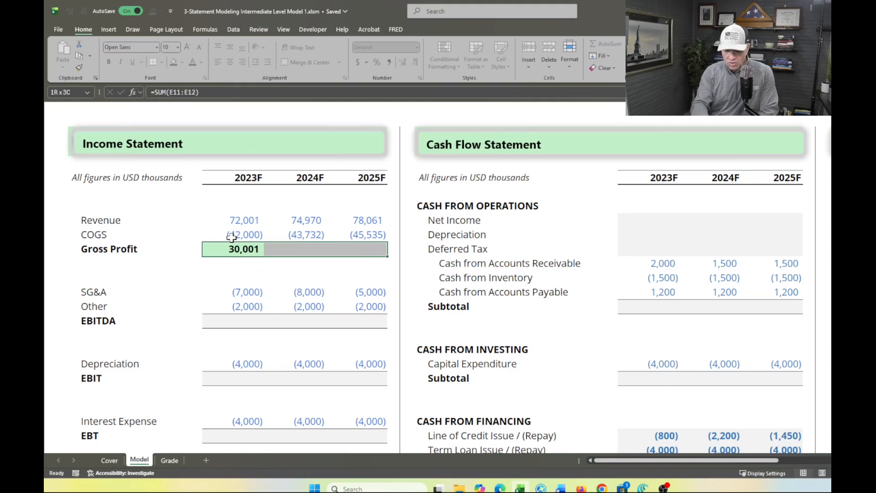
{"action": "key", "text": "ctrl+r"}
{"action": "key", "text": "Down"}
{"action": "key", "text": "Up"}
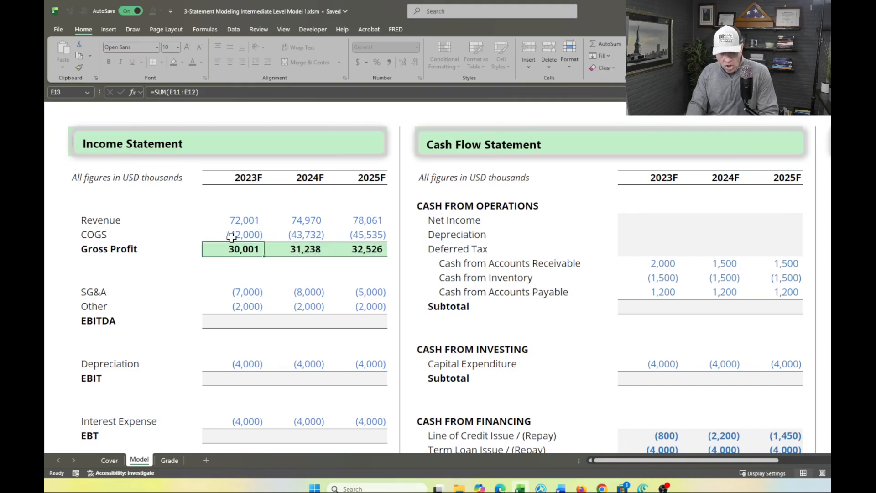
{"action": "key", "text": "shift+Right"}
{"action": "key", "text": "shift+Right"}
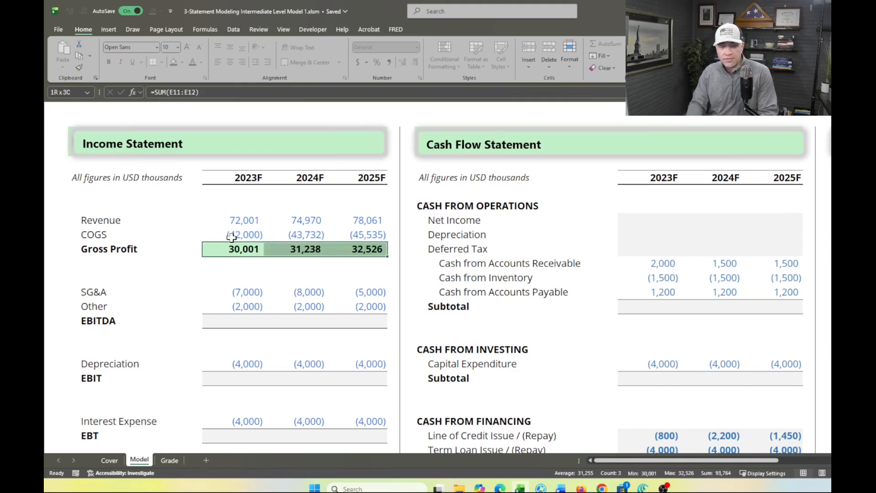
{"action": "key", "text": "Down"}
{"action": "key", "text": "Down"}
{"action": "key", "text": "Down"}
{"action": "key", "text": "Down"}
{"action": "key", "text": "Down"}
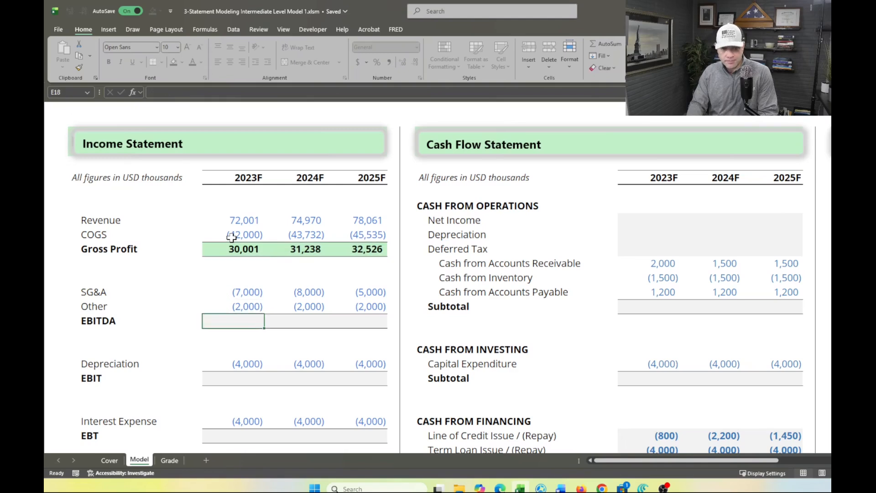
{"action": "key", "text": "Up"}
{"action": "key", "text": "Up"}
{"action": "key", "text": "Up"}
{"action": "key", "text": "Up"}
{"action": "key", "text": "Up"}
{"action": "key", "text": "Up"}
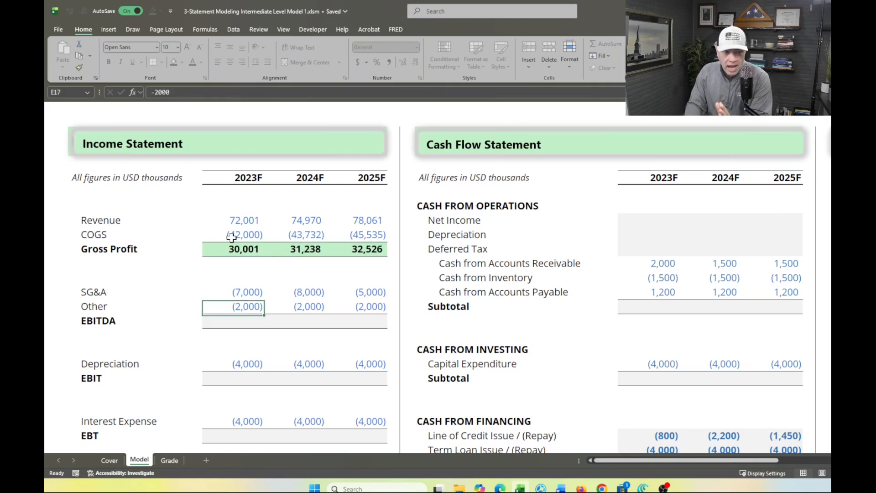
{"action": "key", "text": "Down"}
{"action": "key", "text": "Down"}
{"action": "key", "text": "Down"}
{"action": "key", "text": "Down"}
{"action": "key", "text": "Down"}
{"action": "key", "text": "Up"}
{"action": "key", "text": "Down"}
{"action": "key", "text": "Up"}
{"action": "key", "text": "Down"}
{"action": "key", "text": "Up"}
{"action": "key", "text": "Down"}
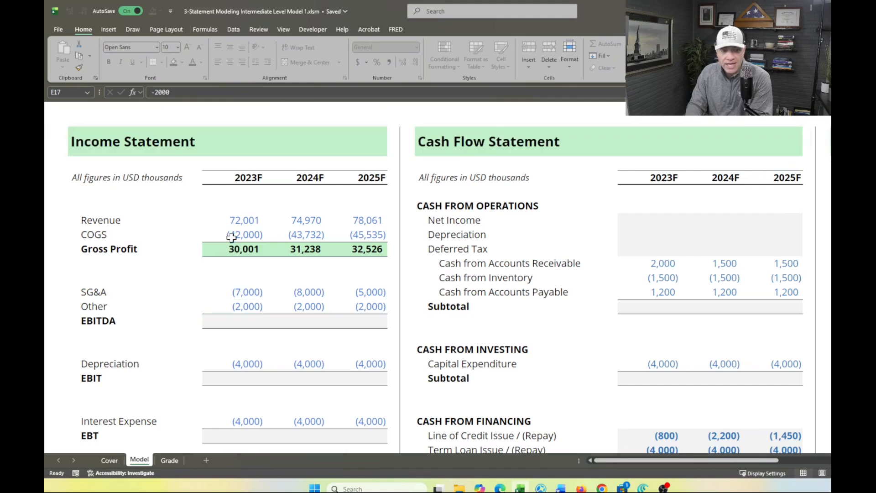
Calculate 2023F EBITDA in E18 by summing Gross Profit through Other expenses with =SUM(E13:E17)
{"action": "key", "text": "Down"}
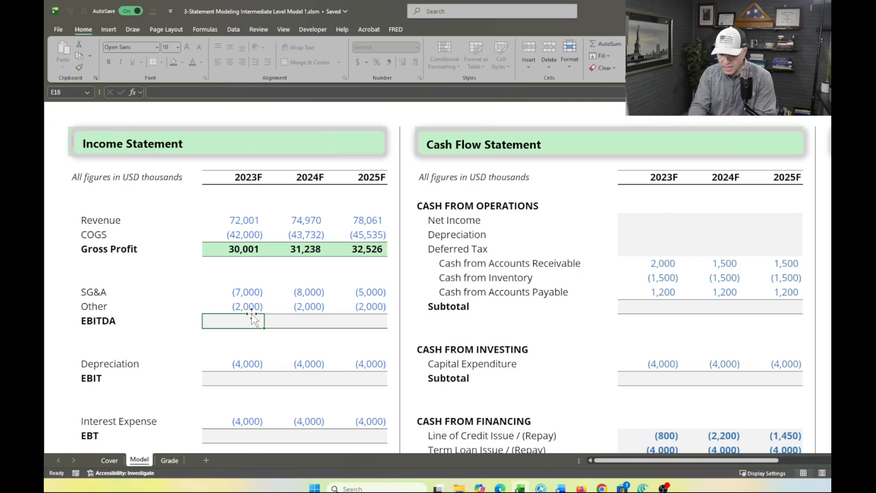
{"action": "type", "text": "=sum"}
{"action": "key", "text": "Tab"}
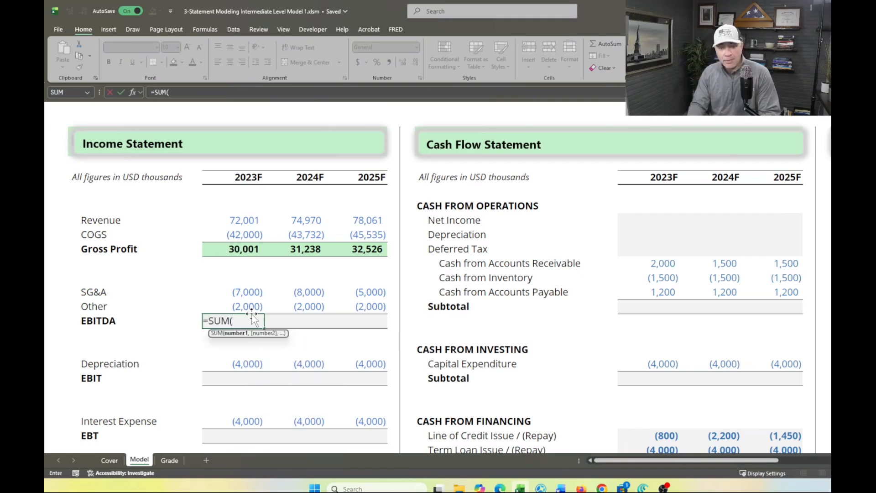
{"action": "key", "text": "Up"}
{"action": "left_click_drag", "start_coordinate": [254, 318], "coordinate": [254, 249]}
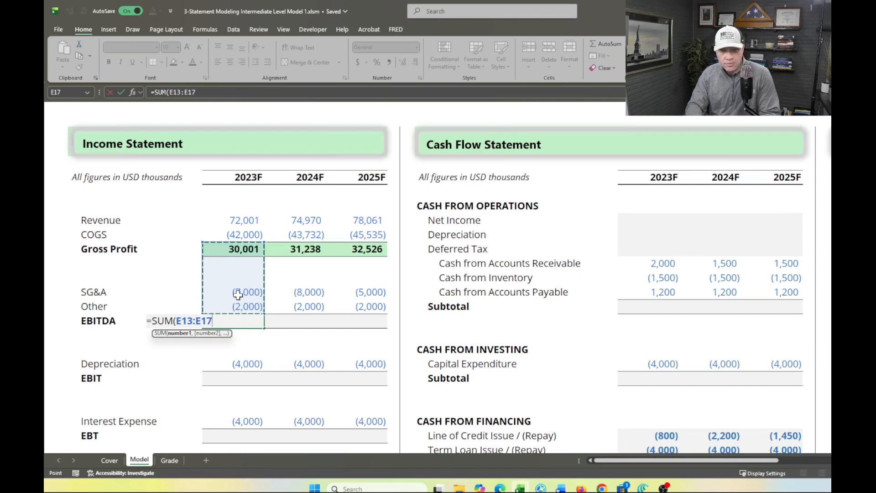
{"action": "key", "text": "Return"}
Fill the 2023F EBITDA formula across to 2024F and 2025F
{"action": "key", "text": "Up"}
{"action": "key", "text": "shift+Right"}
{"action": "key", "text": "shift+Right"}
{"action": "key", "text": "ctrl+r"}
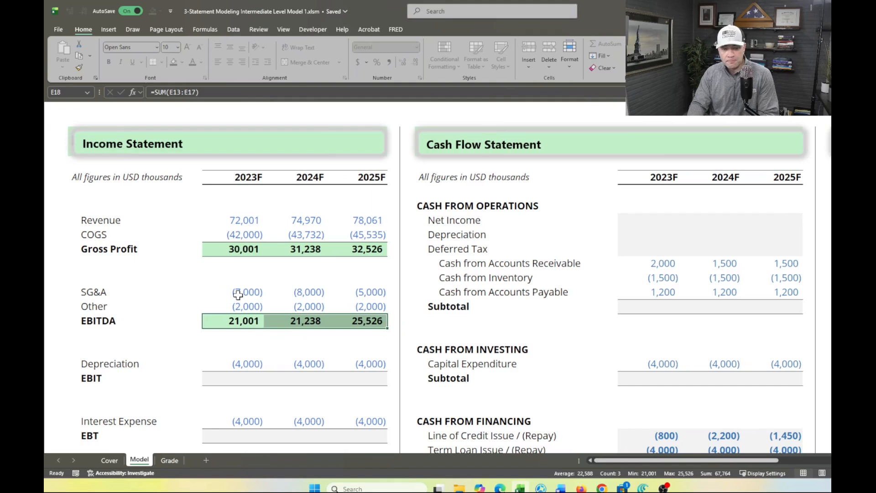
Calculate 2023F EBIT in E22 by summing EBITDA through Depreciation with =SUM(E18:E21)
{"action": "key", "text": "Down"}
{"action": "key", "text": "Down"}
{"action": "key", "text": "Down"}
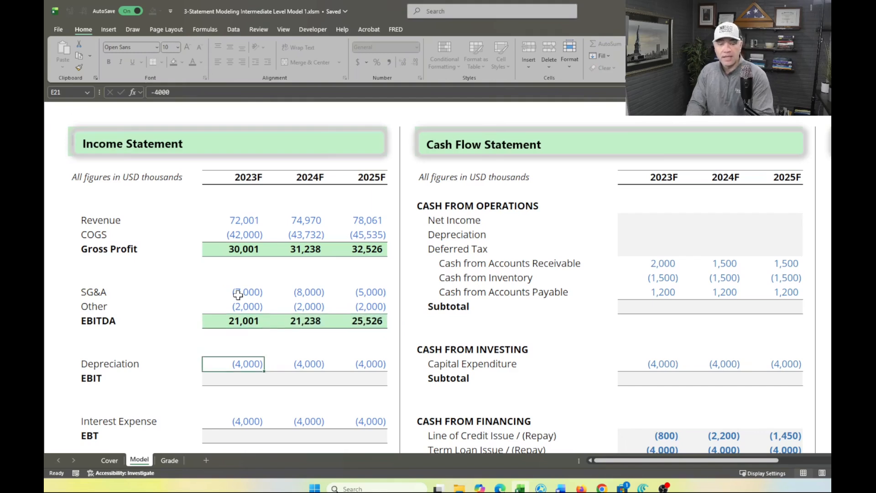
{"action": "key", "text": "Down"}
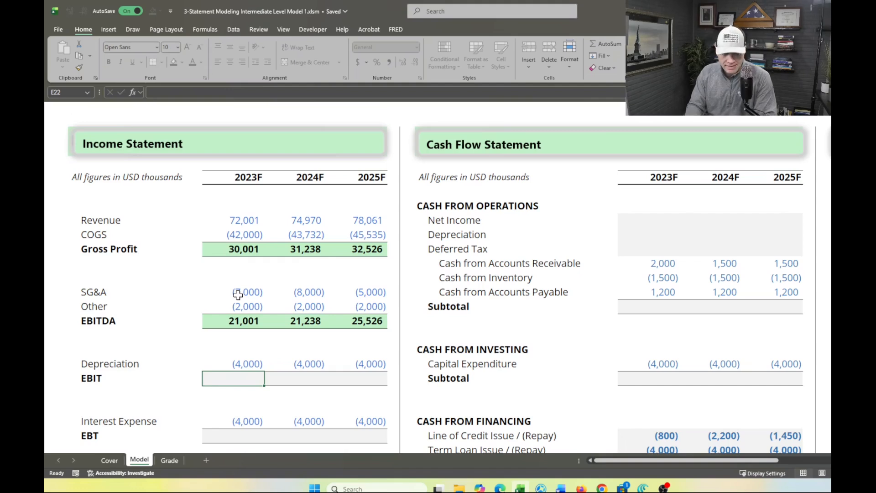
{"action": "type", "text": "=sumn"}
{"action": "key", "text": "BackSpace"}
{"action": "key", "text": "Tab"}
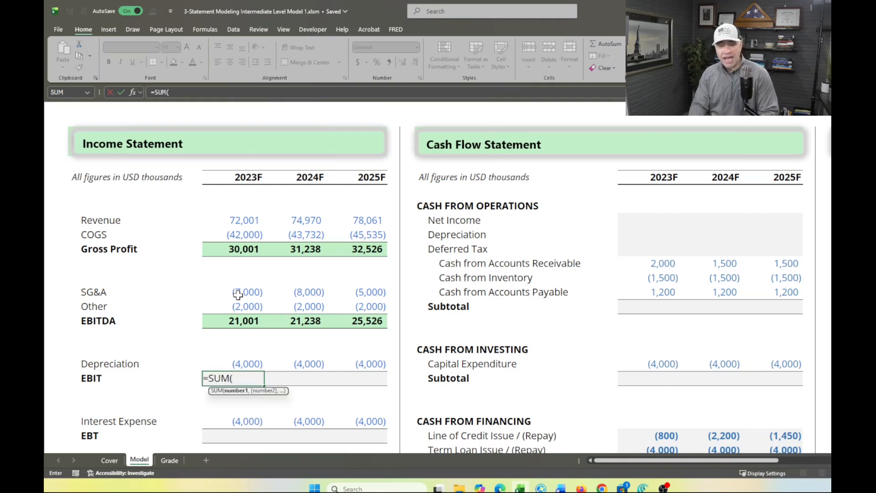
{"action": "key", "text": "Up"}
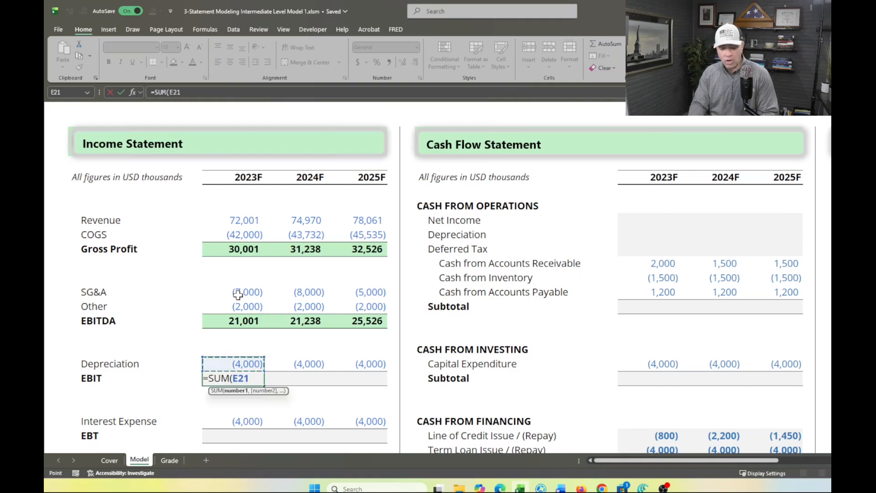
{"action": "key", "text": "shift+Up"}
{"action": "key", "text": "shift+Up"}
{"action": "key", "text": "shift+Up"}
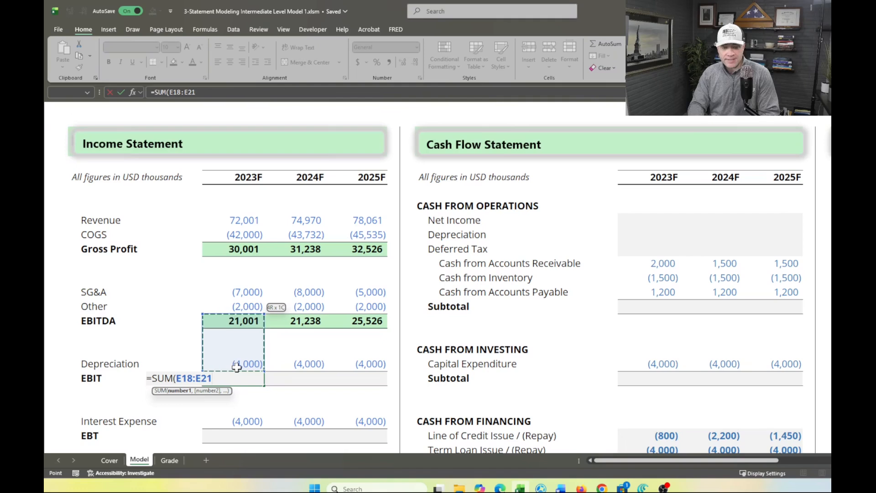
{"action": "key", "text": "Return"}
Fill the 2023F EBIT formula across to 2024F and 2025F
{"action": "key", "text": "Up"}
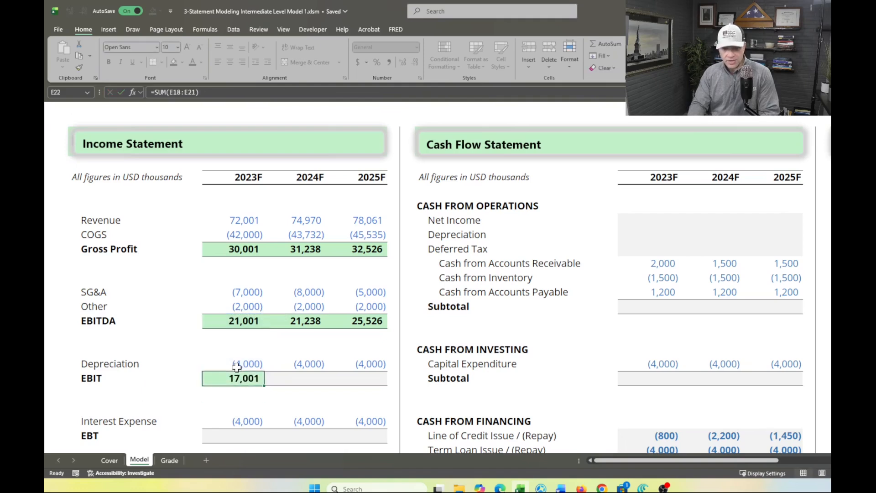
{"action": "key", "text": "shift+Right"}
{"action": "key", "text": "shift+Right"}
{"action": "key", "text": "ctrl+r"}
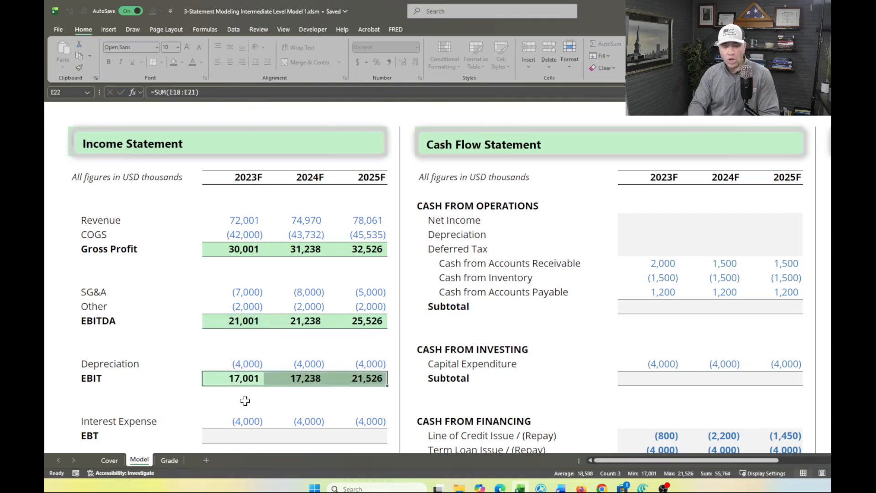
Calculate 2023F EBT in E26 by summing EBIT through Interest Expense with =SUM(E22:E25)
{"action": "scroll", "coordinate": [244, 404], "scroll_direction": "down", "scroll_amount": 3}
{"action": "left_click", "coordinate": [237, 294]}
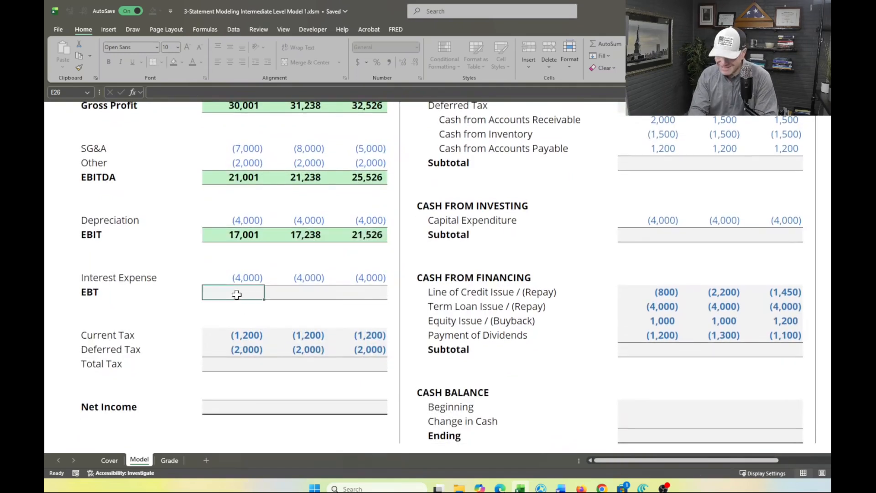
{"action": "type", "text": "=sum"}
{"action": "key", "text": "Tab"}
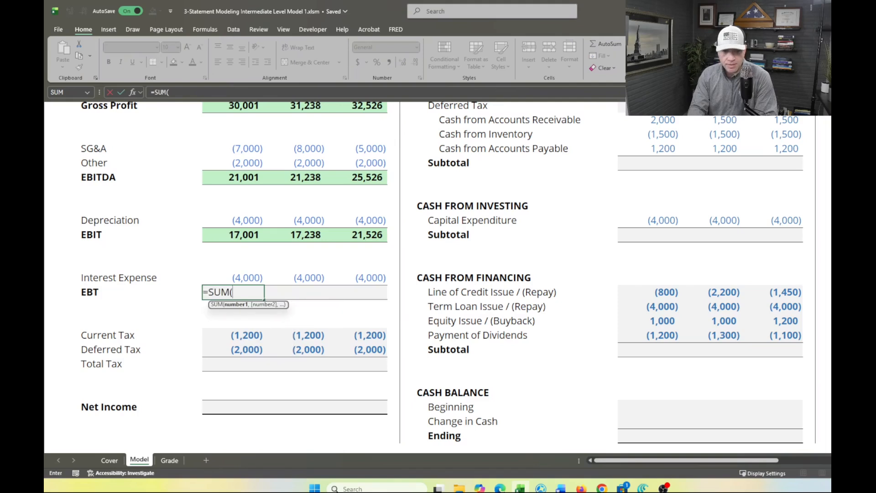
{"action": "key", "text": "Up"}
Fill the 2023F EBT formula across to 2024F and 2025F
{"action": "key", "text": "Up"}
{"action": "key", "text": "Down"}
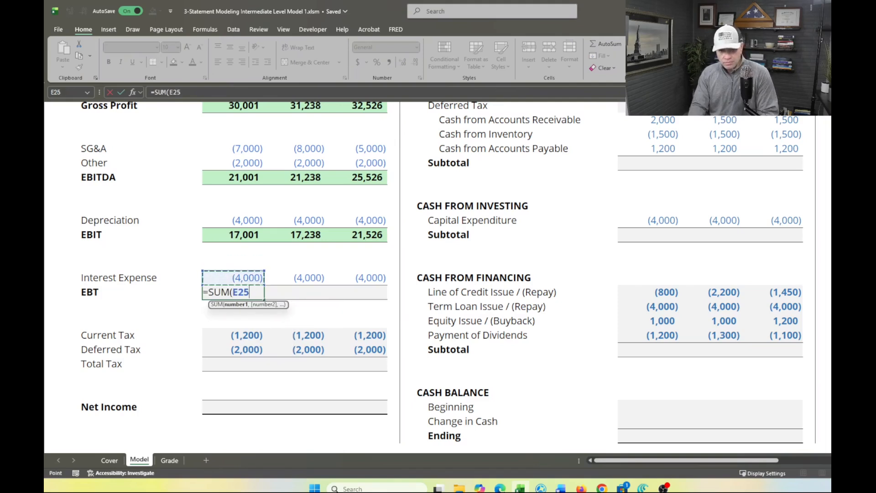
{"action": "key", "text": "shift+Up"}
{"action": "key", "text": "shift+Up"}
{"action": "key", "text": "shift+Up"}
{"action": "key", "text": "Return"}
{"action": "key", "text": "Up"}
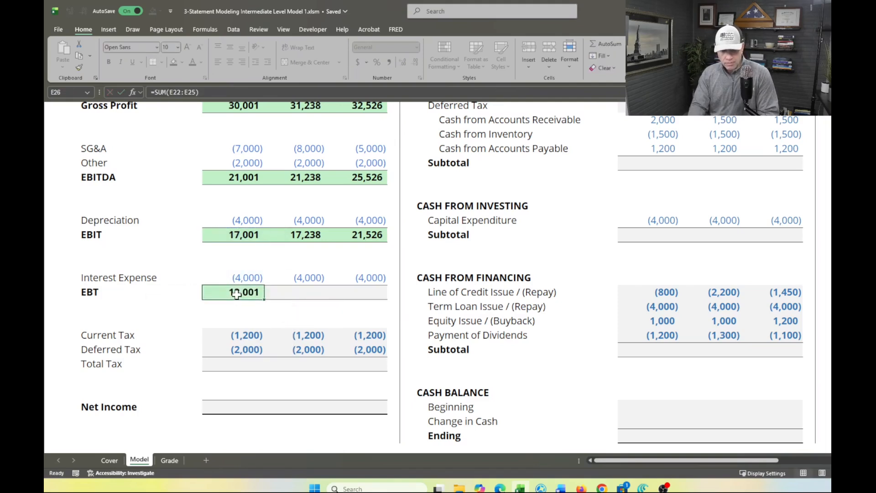
{"action": "key", "text": "shift+Right"}
{"action": "key", "text": "shift+Right"}
{"action": "key", "text": "ctrl+r"}
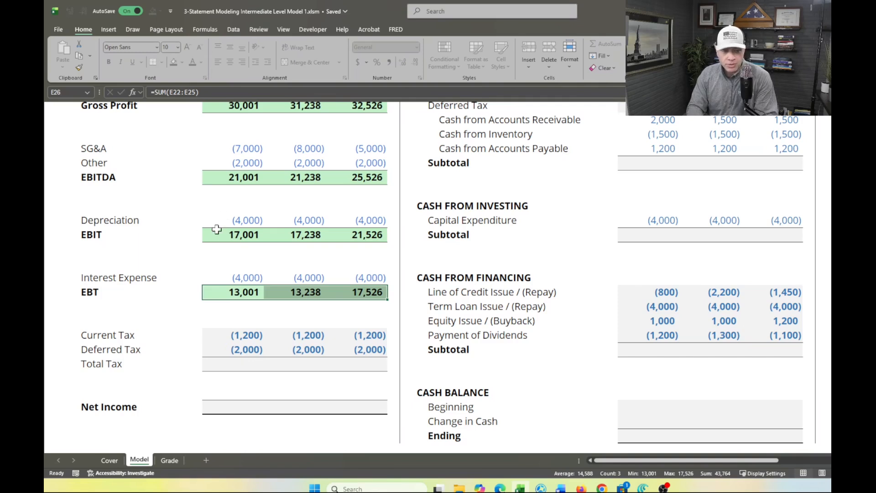
Calculate 2023F Total Tax in E31 by summing Current Tax and Deferred Tax with =SUM(E29:E30)
{"action": "left_click", "coordinate": [222, 176]}
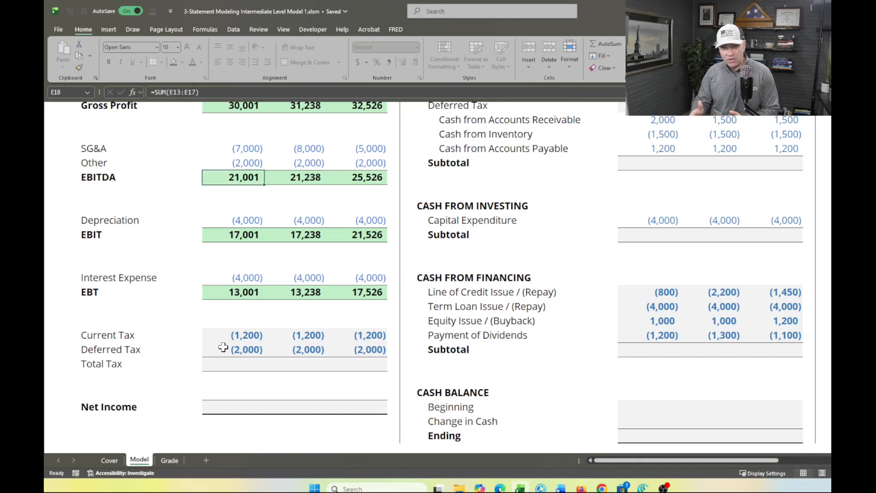
{"action": "key", "text": "Down"}
{"action": "key", "text": "Down"}
{"action": "key", "text": "Down"}
{"action": "key", "text": "Down"}
{"action": "key", "text": "Down"}
{"action": "key", "text": "Down"}
{"action": "key", "text": "Down"}
{"action": "key", "text": "Down"}
{"action": "key", "text": "Down"}
{"action": "key", "text": "Down"}
{"action": "key", "text": "Down"}
{"action": "key", "text": "Down"}
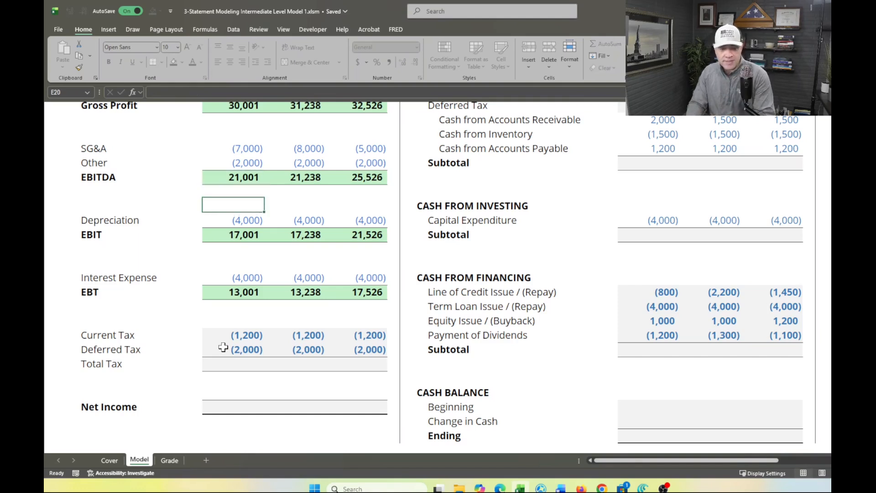
{"action": "key", "text": "Down"}
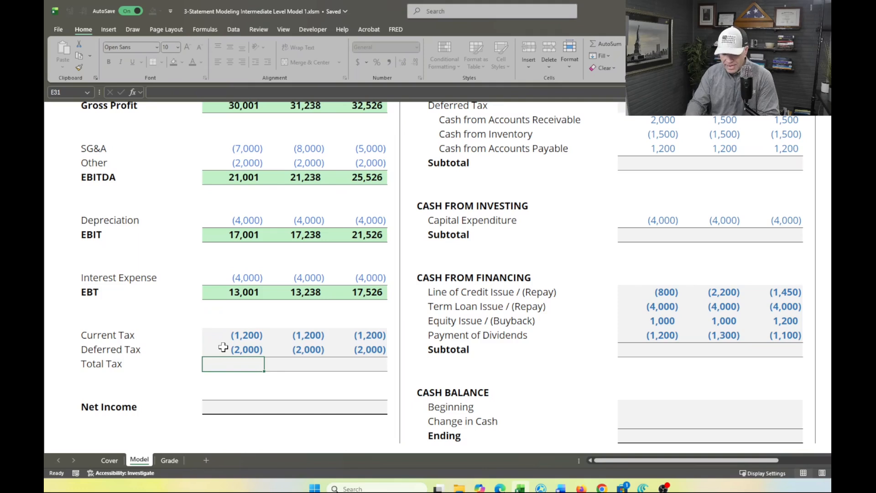
{"action": "key", "text": "alt+equal"}
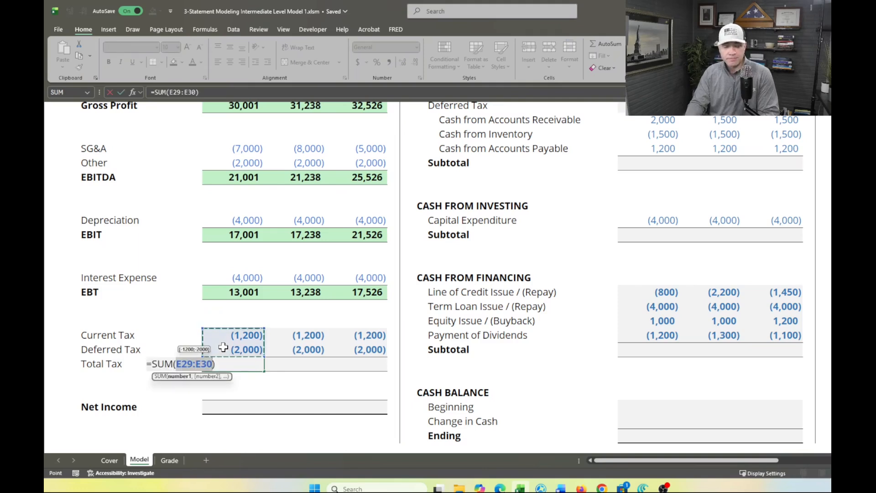
{"action": "key", "text": "Return"}
Fill the 2023F Total Tax formula across to 2024F and 2025F
{"action": "key", "text": "Up"}
{"action": "key", "text": "shift+Right"}
{"action": "key", "text": "shift+Right"}
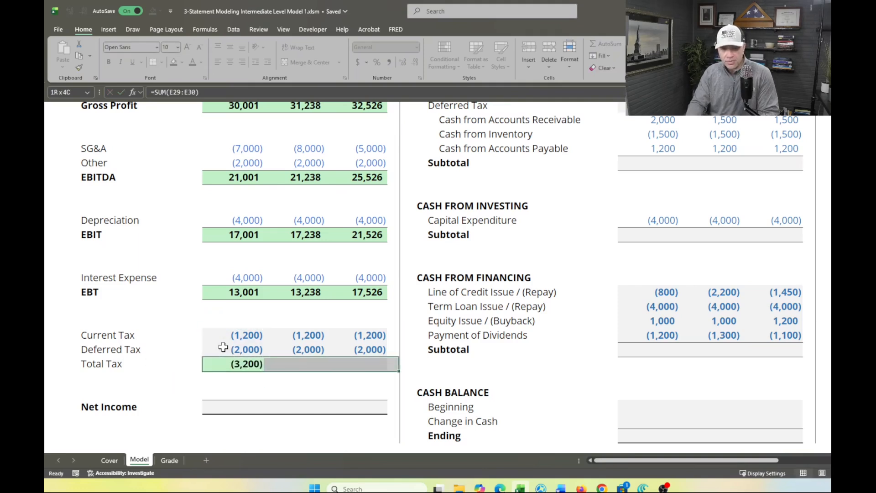
{"action": "key", "text": "ctrl+r"}
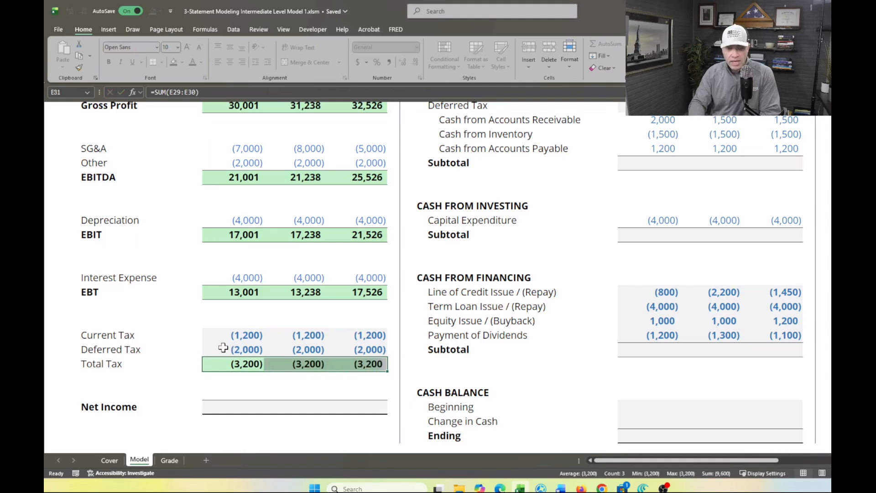
Calculate 2023F Net Income by adding EBT and Total Tax with the formula =E26+E31
{"action": "left_click", "coordinate": [228, 410]}
{"action": "type", "text": "="}
{"action": "key", "text": "Up"}
{"action": "key", "text": "Up"}
{"action": "key", "text": "Up"}
{"action": "key", "text": "Up"}
{"action": "key", "text": "Up"}
{"action": "key", "text": "Up"}
{"action": "key", "text": "Up"}
{"action": "key", "text": "Up"}
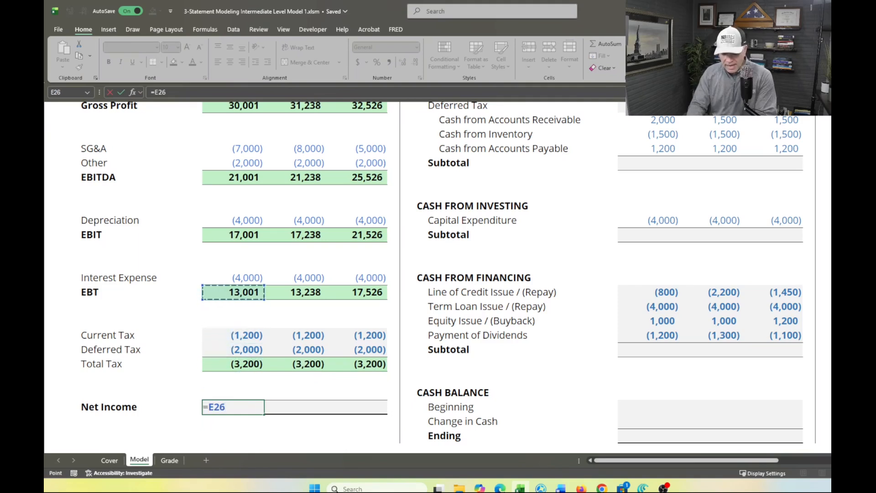
{"action": "type", "text": "+"}
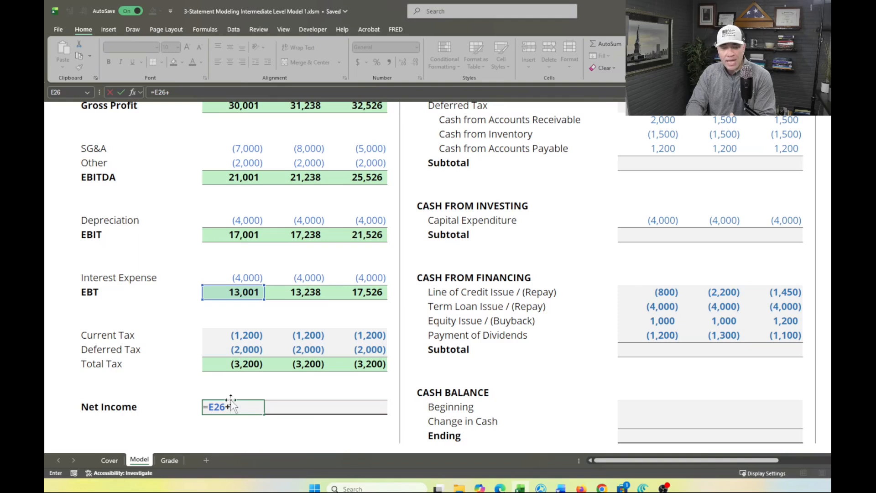
{"action": "left_click", "coordinate": [237, 365]}
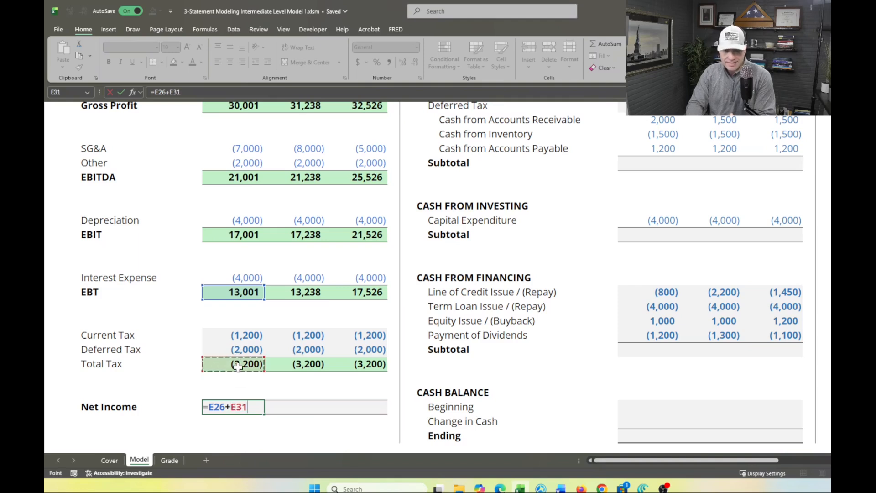
{"action": "key", "text": "Return"}
Fill the 2023F Net Income formula across to 2024F and 2025F and check the Income Statement score on the Grade sheet
{"action": "key", "text": "Up"}
{"action": "key", "text": "shift+Right"}
{"action": "key", "text": "shift+Right"}
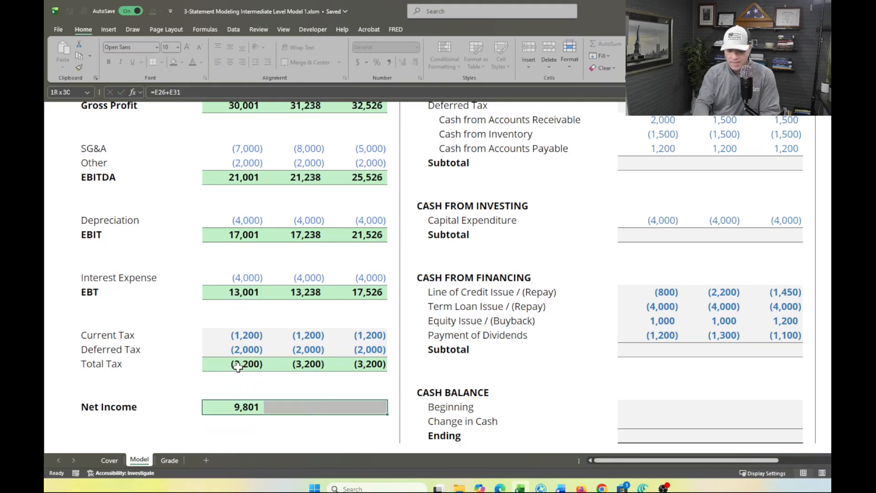
{"action": "key", "text": "ctrl+r"}
{"action": "left_click", "coordinate": [170, 459]}
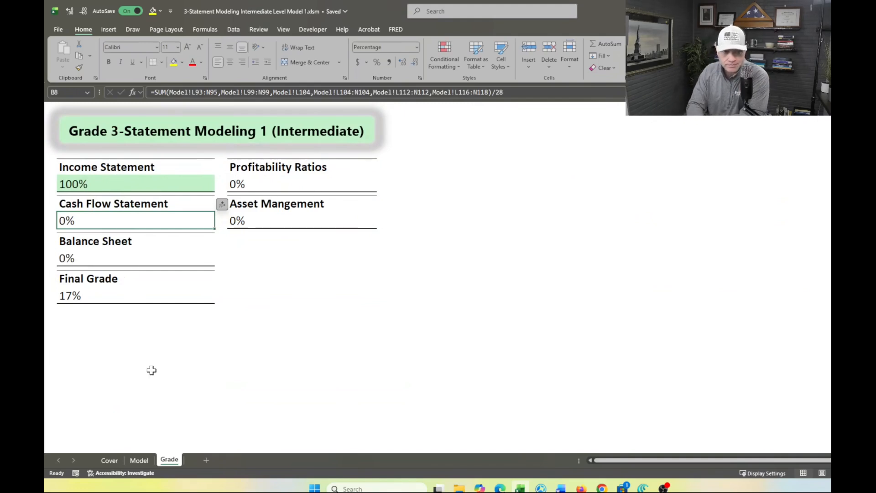
{"action": "left_click", "coordinate": [139, 460]}
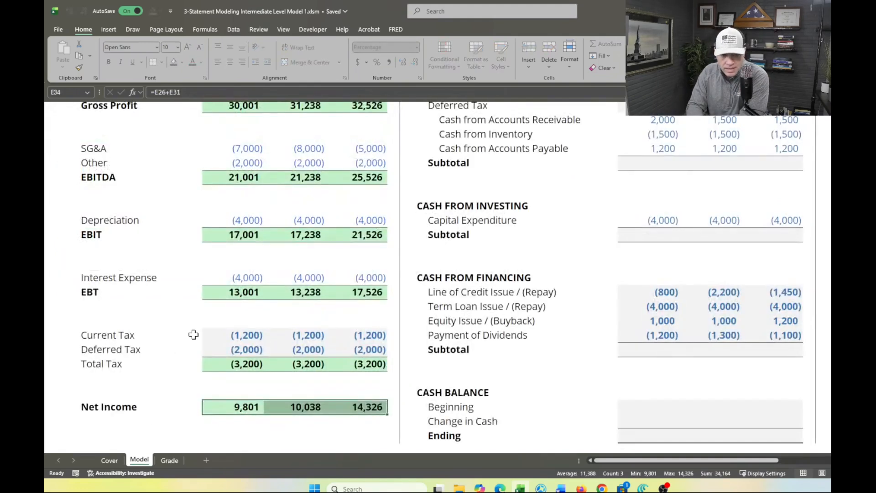
Examine the operating, investing and financing sections of the Cash Flow Statement alongside the related Balance Sheet lines
{"action": "scroll", "coordinate": [194, 334], "scroll_direction": "up", "scroll_amount": 3}
{"action": "scroll", "coordinate": [194, 334], "scroll_direction": "up", "scroll_amount": 3}
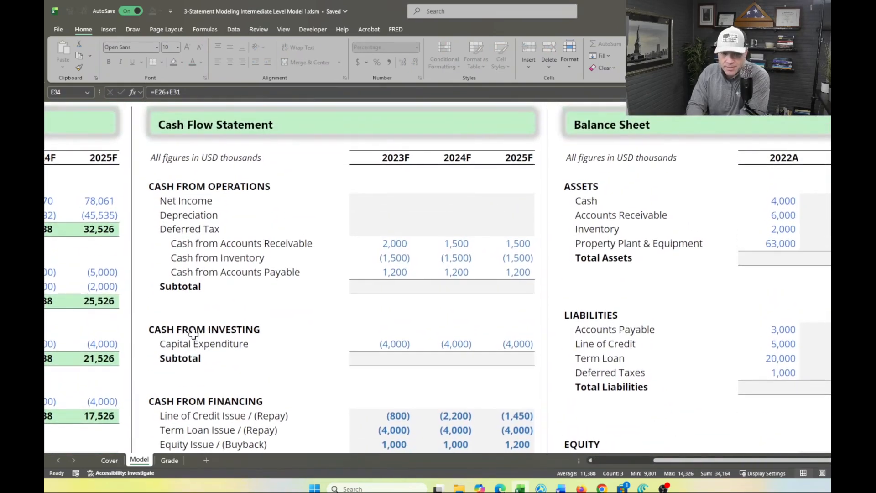
{"action": "scroll", "coordinate": [194, 335], "scroll_direction": "up", "scroll_amount": 1}
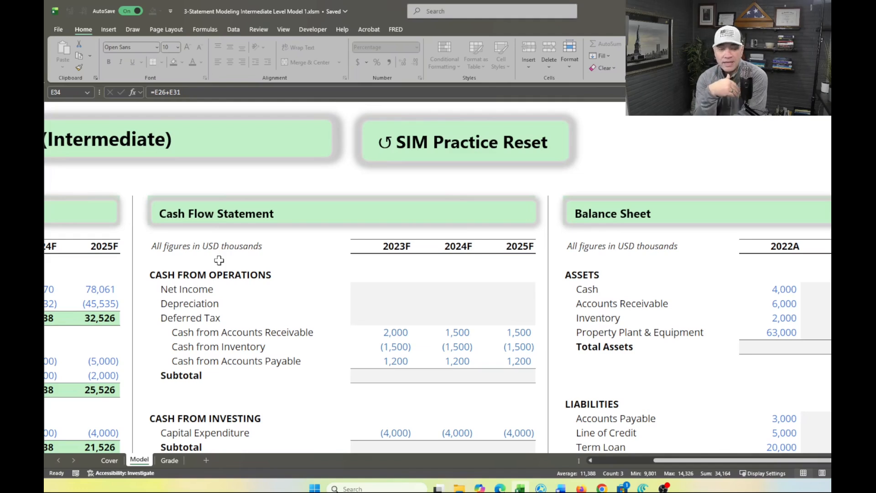
{"action": "scroll", "coordinate": [219, 260], "scroll_direction": "down", "scroll_amount": 2}
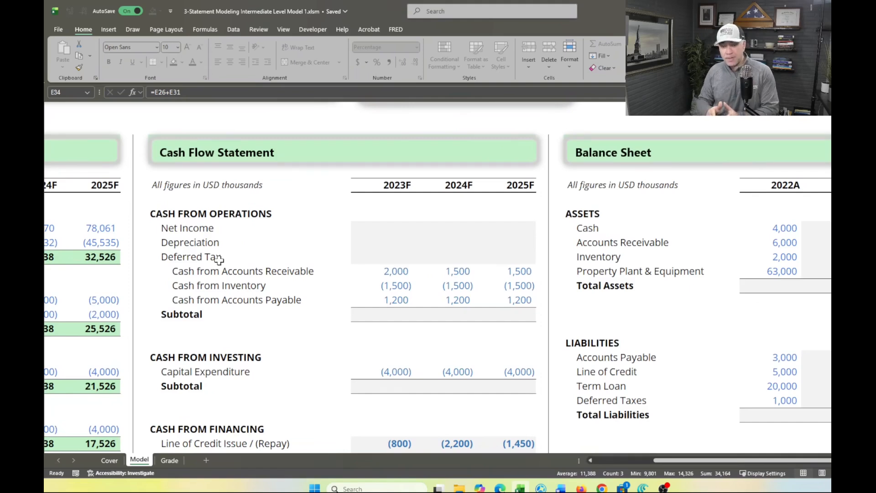
{"action": "scroll", "coordinate": [219, 260], "scroll_direction": "down", "scroll_amount": 5}
{"action": "scroll", "coordinate": [219, 260], "scroll_direction": "up", "scroll_amount": 4}
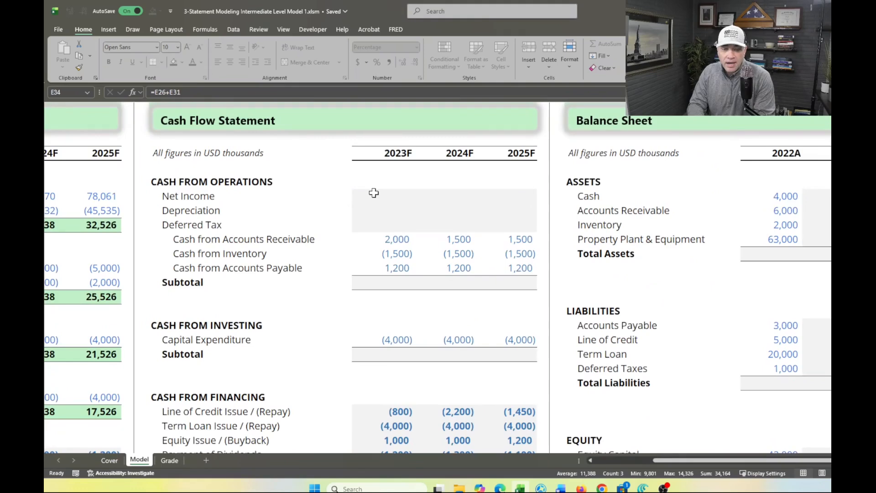
{"action": "scroll", "coordinate": [556, 245], "scroll_direction": "right", "scroll_amount": 3}
{"action": "scroll", "coordinate": [555, 241], "scroll_direction": "down", "scroll_amount": 4}
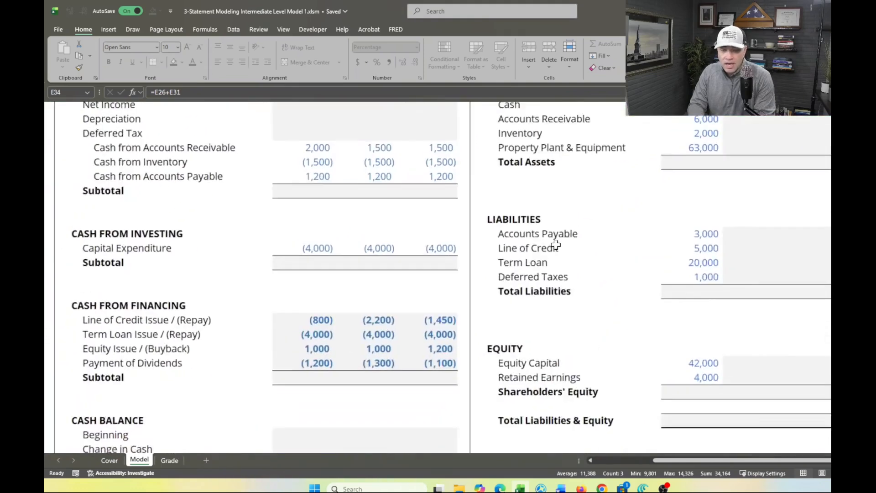
{"action": "scroll", "coordinate": [556, 245], "scroll_direction": "left", "scroll_amount": 2}
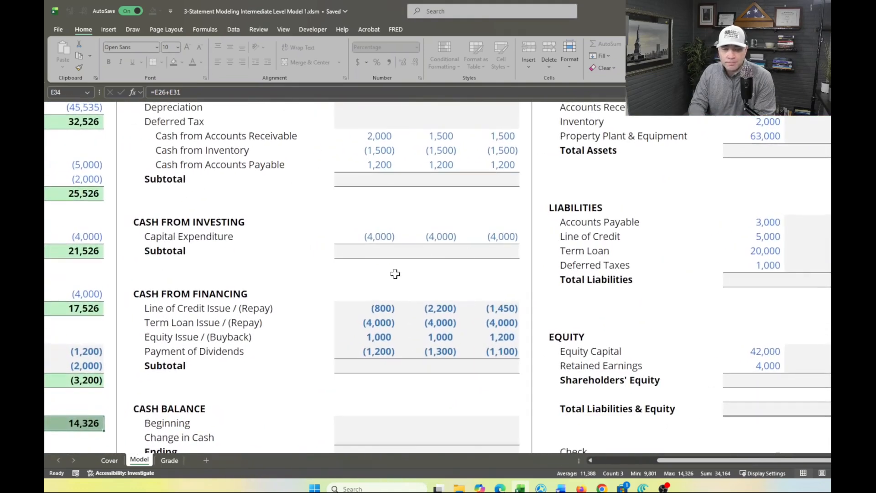
{"action": "scroll", "coordinate": [394, 273], "scroll_direction": "up", "scroll_amount": 3}
{"action": "scroll", "coordinate": [395, 273], "scroll_direction": "up", "scroll_amount": 1}
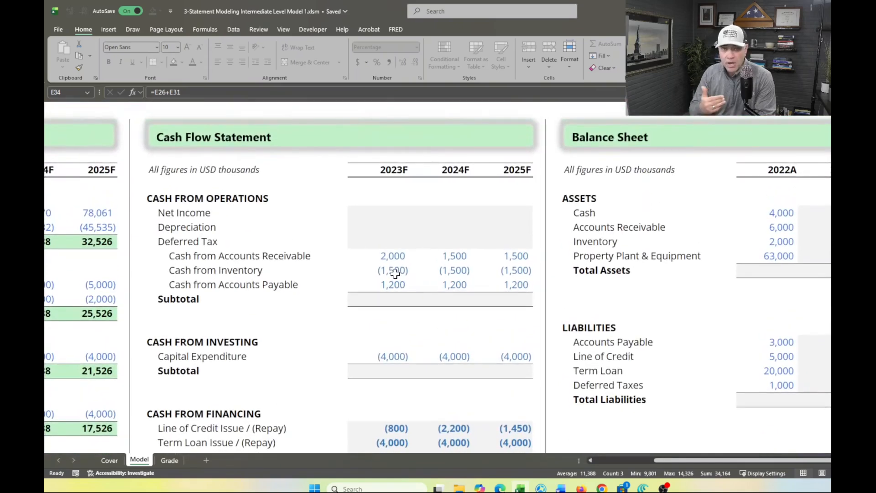
{"action": "left_click", "coordinate": [376, 211]}
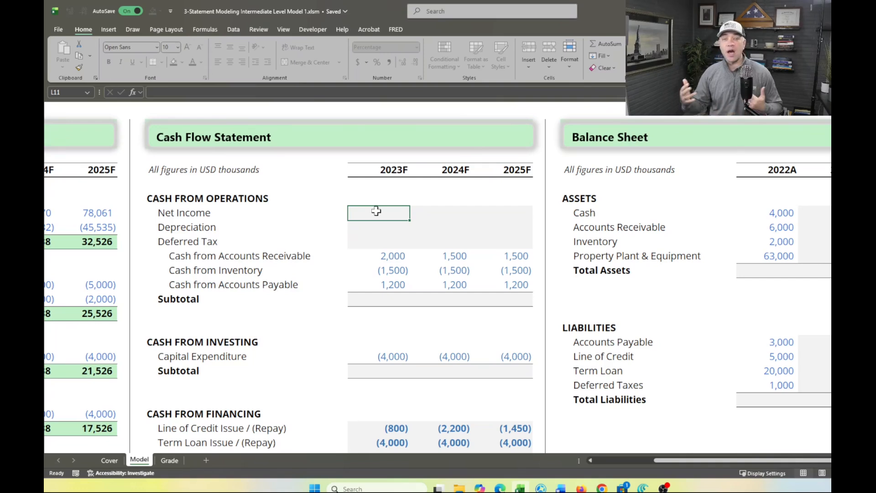
{"action": "scroll", "coordinate": [376, 210], "scroll_direction": "down", "scroll_amount": 2}
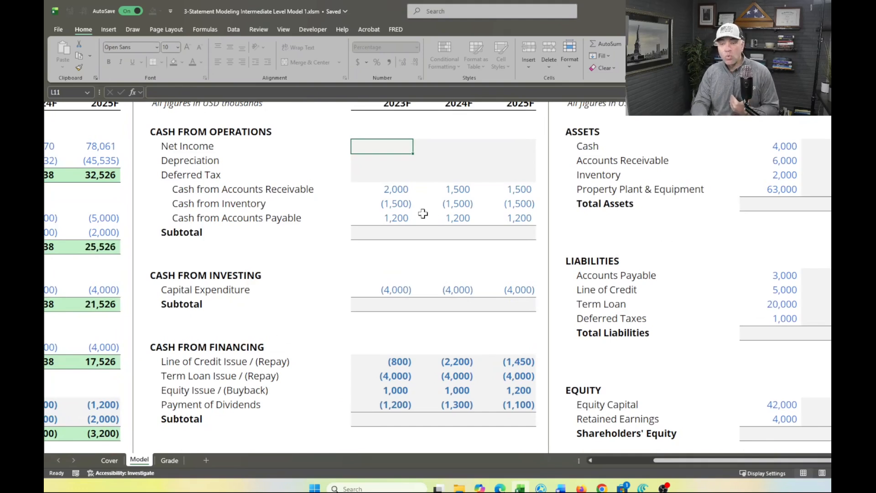
{"action": "left_click_drag", "start_coordinate": [579, 189], "coordinate": [717, 192]}
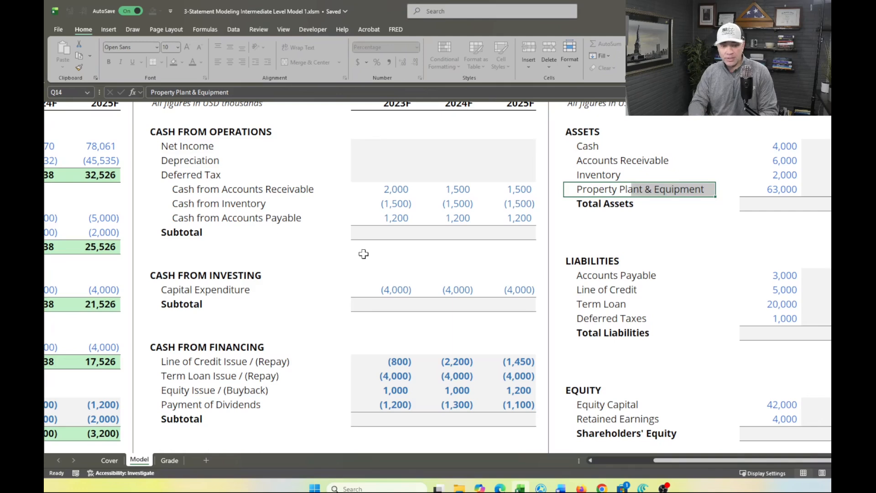
{"action": "scroll", "coordinate": [341, 322], "scroll_direction": "down", "scroll_amount": 2}
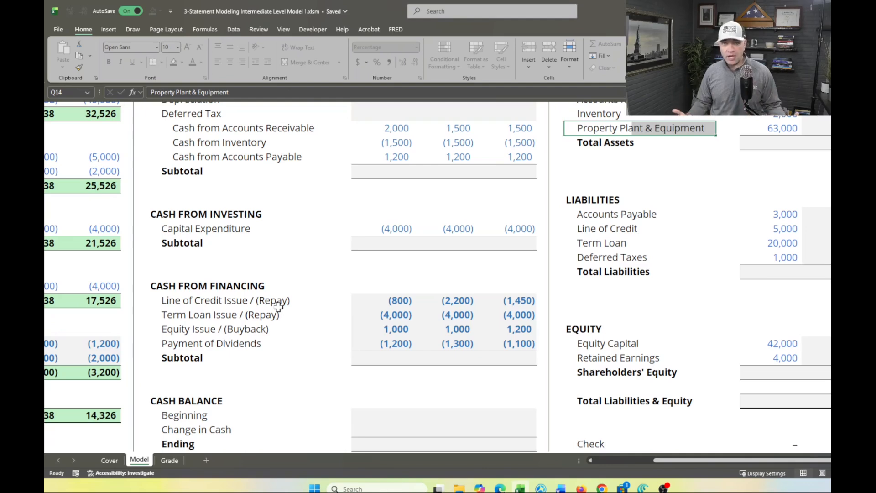
{"action": "scroll", "coordinate": [278, 307], "scroll_direction": "up", "scroll_amount": 3}
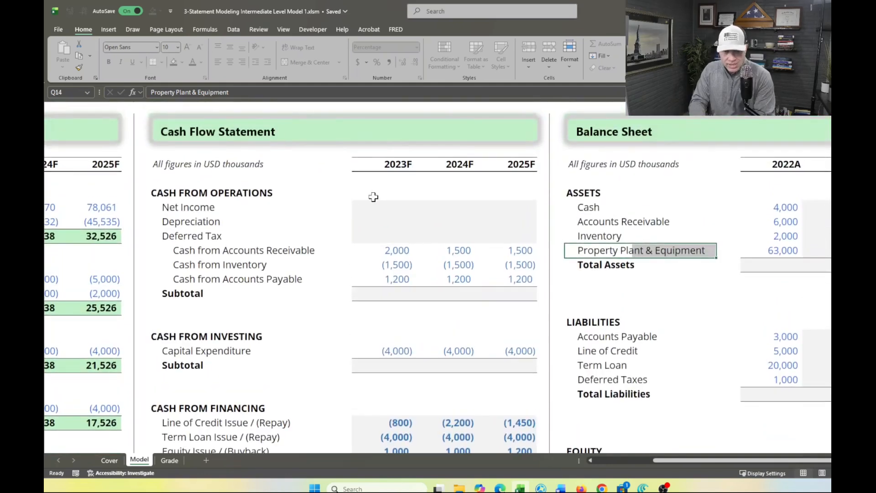
{"action": "left_click", "coordinate": [381, 208]}
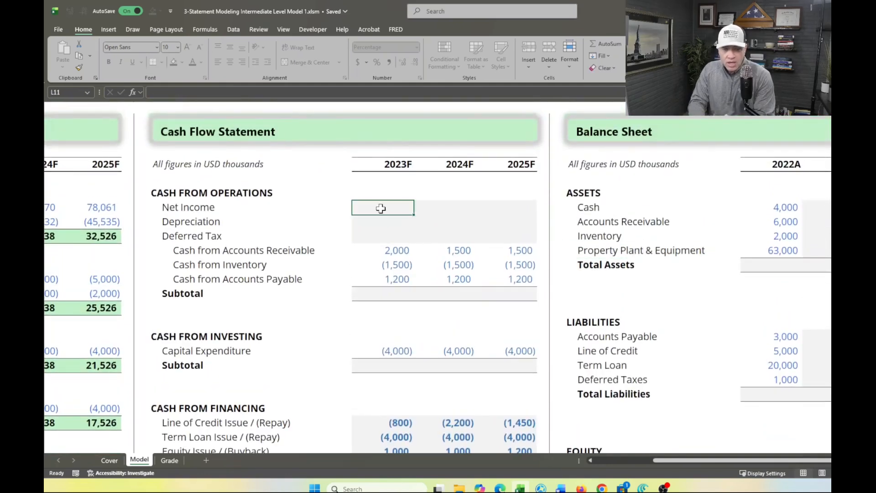
Review the Income Statement's Depreciation and Deferred Tax lines against the matching Cash from Operations rows
{"action": "scroll", "coordinate": [237, 251], "scroll_direction": "left", "scroll_amount": 4}
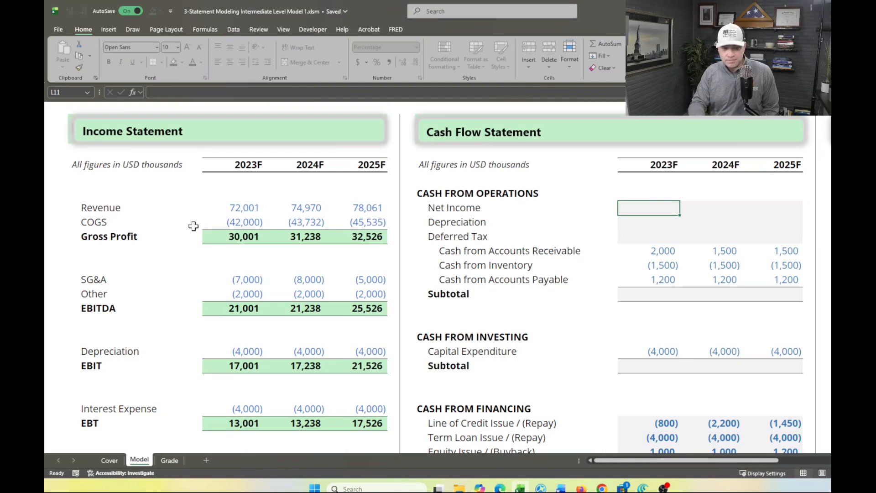
{"action": "left_click", "coordinate": [219, 340]}
{"action": "left_click", "coordinate": [220, 350]}
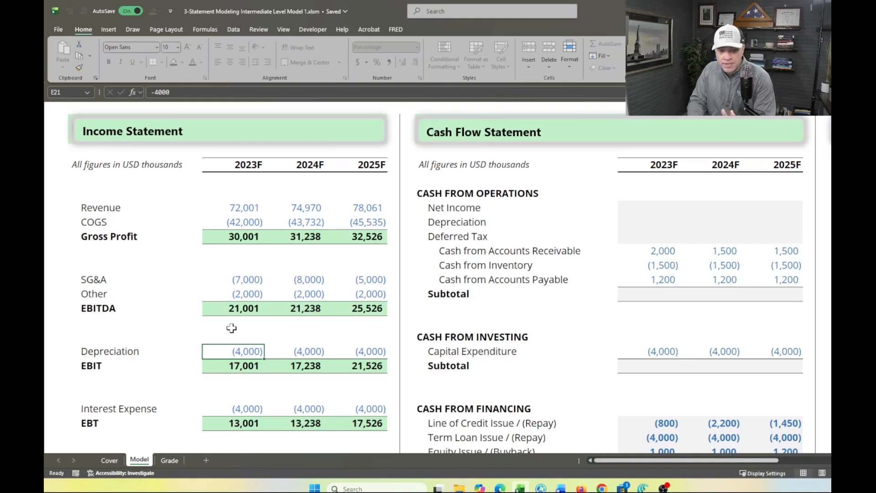
{"action": "scroll", "coordinate": [223, 333], "scroll_direction": "down", "scroll_amount": 3}
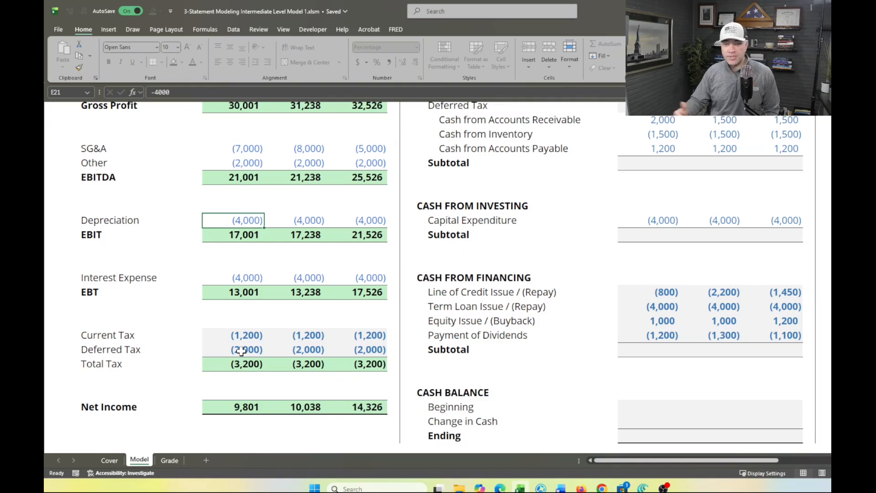
{"action": "scroll", "coordinate": [242, 350], "scroll_direction": "right", "scroll_amount": 3}
{"action": "scroll", "coordinate": [429, 193], "scroll_direction": "up", "scroll_amount": 3}
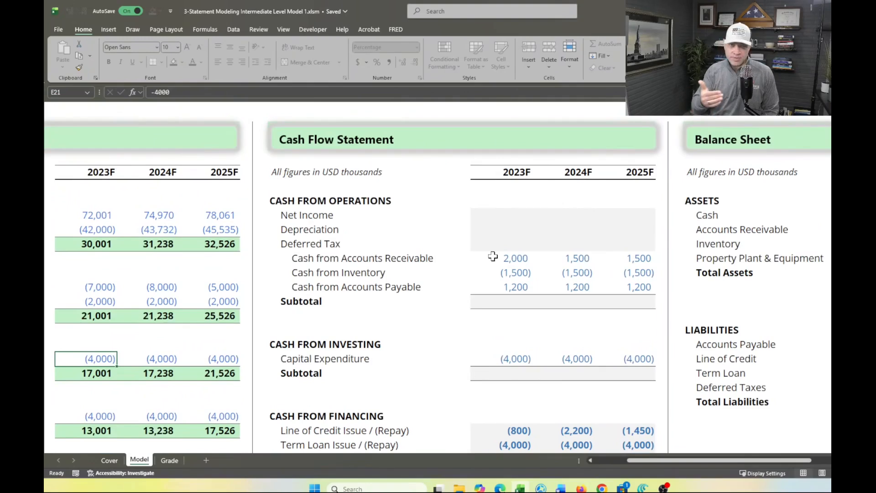
Link 2023F Net Income in the Cash Flow Statement (L11) to the Income Statement with =E34
{"action": "left_click", "coordinate": [501, 220]}
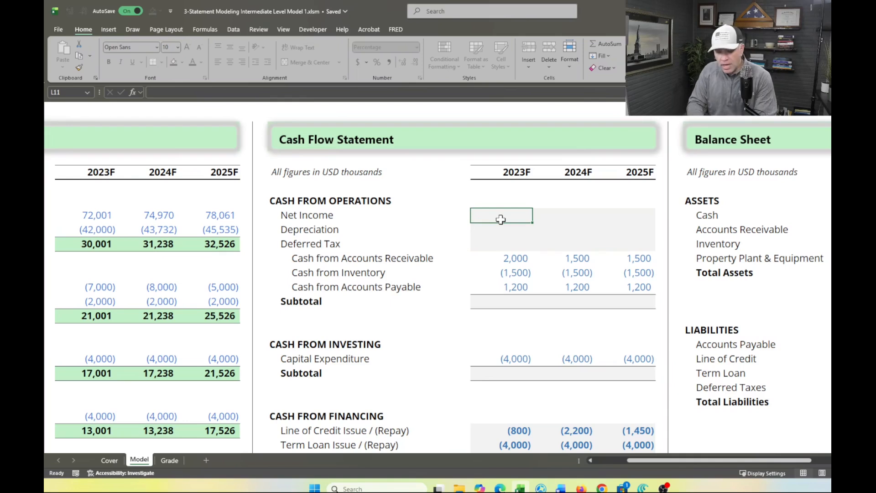
{"action": "type", "text": "="}
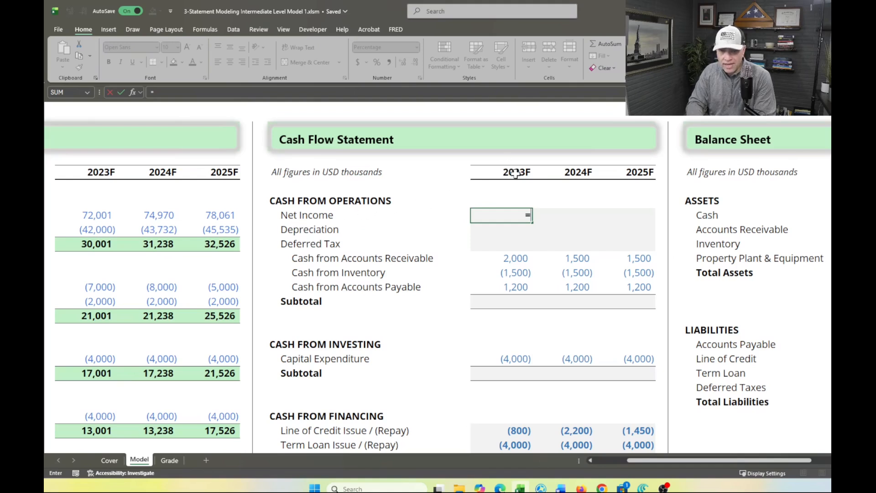
{"action": "scroll", "coordinate": [311, 247], "scroll_direction": "left", "scroll_amount": 3}
{"action": "scroll", "coordinate": [311, 247], "scroll_direction": "left", "scroll_amount": 2}
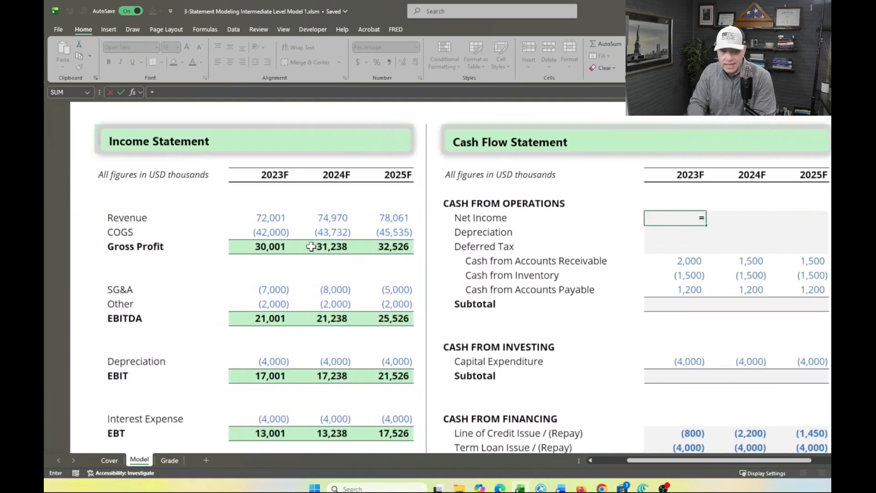
{"action": "scroll", "coordinate": [311, 246], "scroll_direction": "down", "scroll_amount": 4}
{"action": "scroll", "coordinate": [309, 248], "scroll_direction": "down", "scroll_amount": 2}
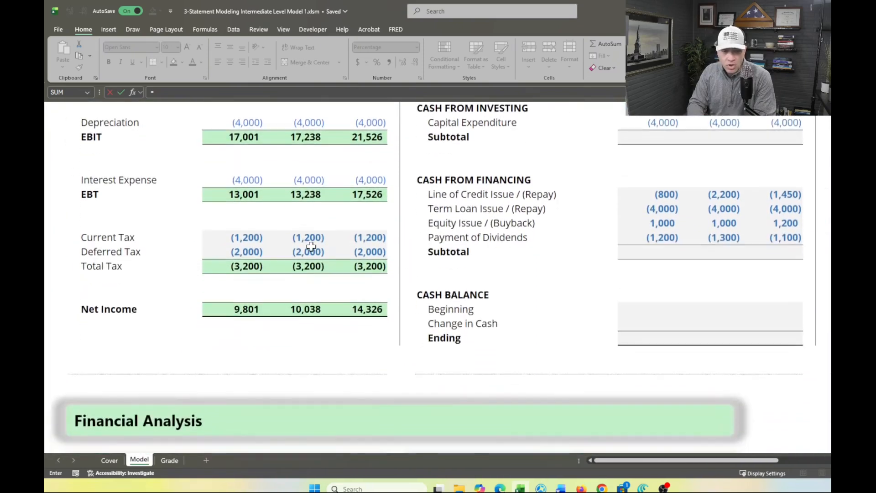
{"action": "left_click", "coordinate": [246, 311]}
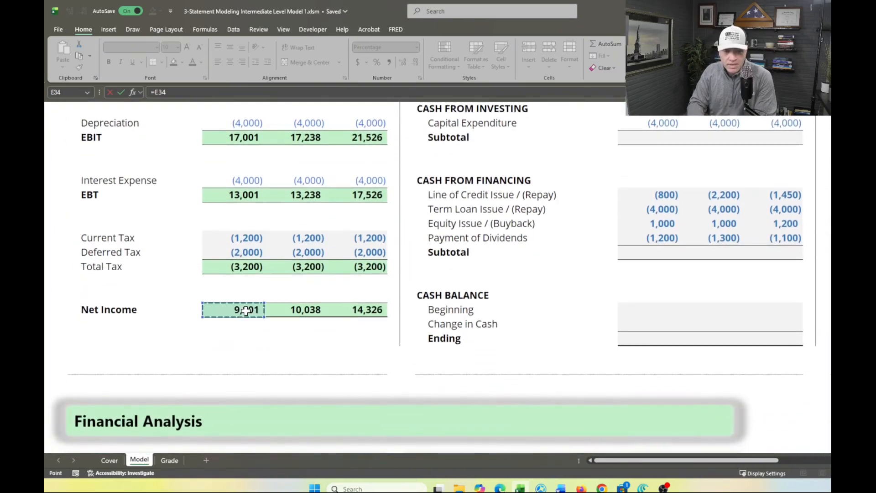
{"action": "key", "text": "Return"}
Enter 2023F Depreciation in the Cash Flow Statement (L12) as the negated Income Statement depreciation, =-E21
{"action": "scroll", "coordinate": [246, 310], "scroll_direction": "up", "scroll_amount": 1}
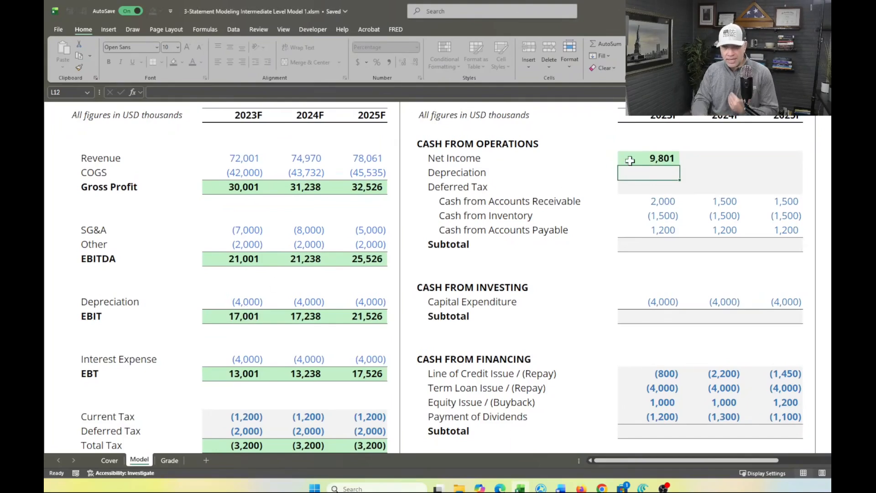
{"action": "scroll", "coordinate": [416, 303], "scroll_direction": "down", "scroll_amount": 3}
{"action": "scroll", "coordinate": [417, 303], "scroll_direction": "up", "scroll_amount": 2}
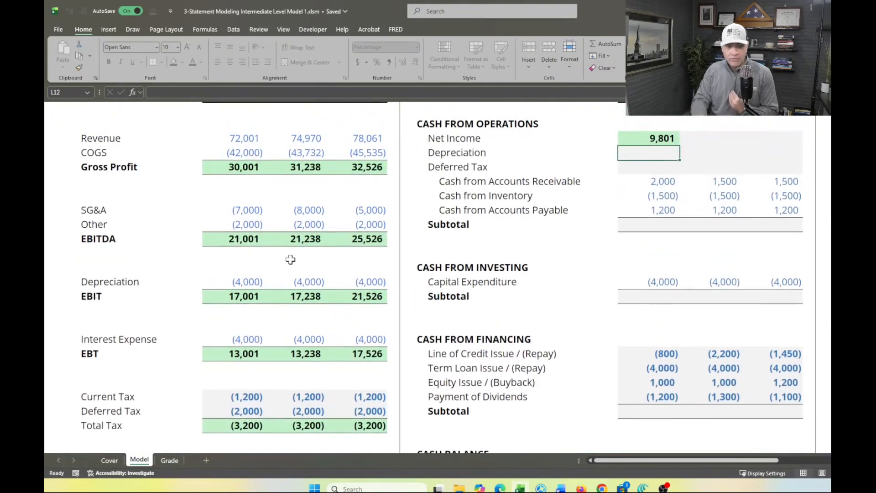
{"action": "left_click", "coordinate": [241, 283]}
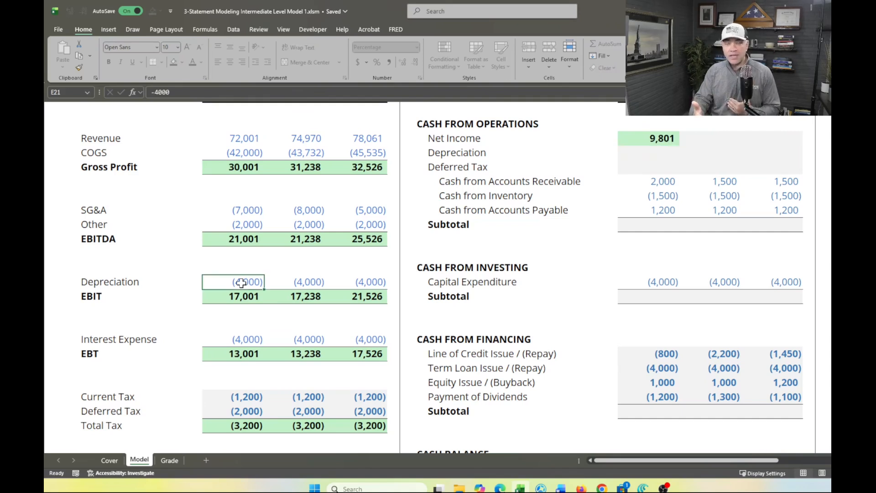
{"action": "scroll", "coordinate": [241, 283], "scroll_direction": "up", "scroll_amount": 1}
{"action": "left_click", "coordinate": [635, 181]}
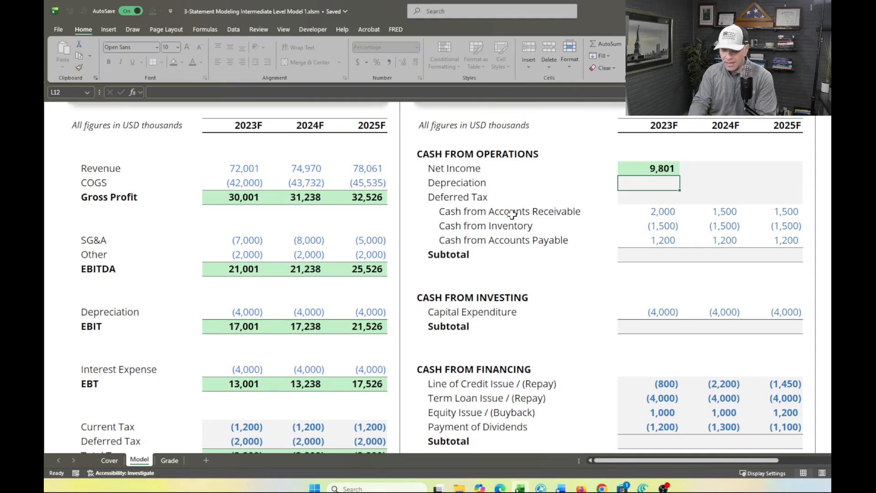
{"action": "type", "text": "=-"}
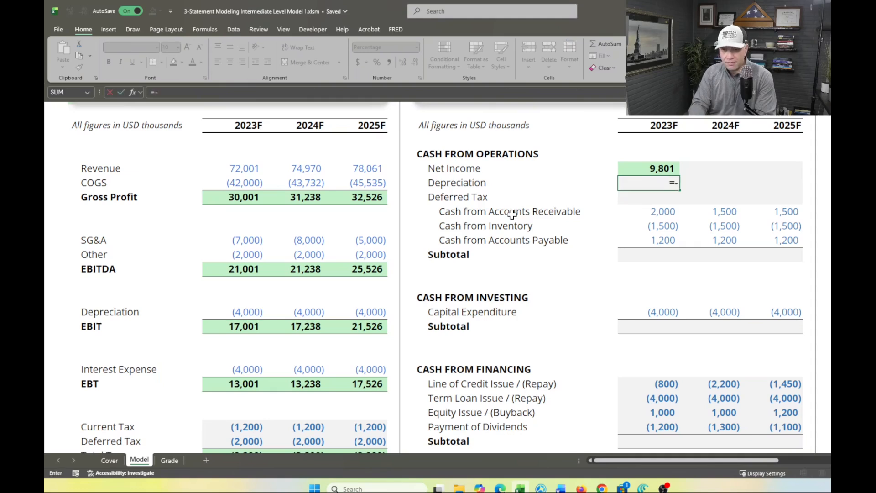
{"action": "left_click", "coordinate": [249, 311]}
{"action": "key", "text": "Return"}
Set 2023F Depreciation in the Cash Flow Statement to the absolute value of the Income Statement depreciation with =ABS(E21)
{"action": "left_click", "coordinate": [655, 184]}
{"action": "type", "text": "=ab"}
{"action": "key", "text": "Tab"}
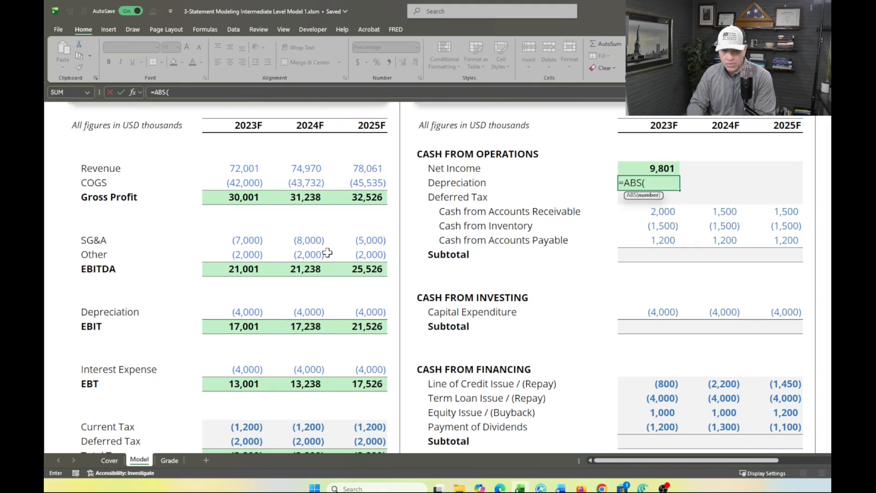
{"action": "left_click", "coordinate": [246, 313]}
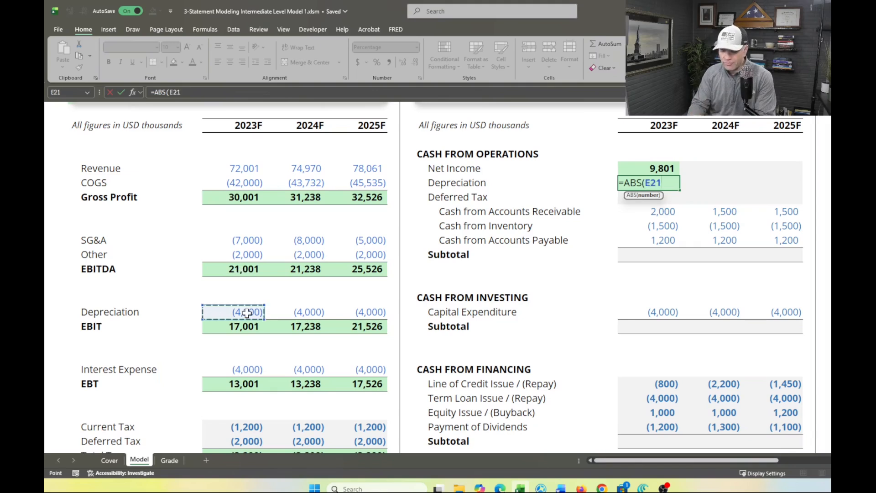
{"action": "key", "text": "Return"}
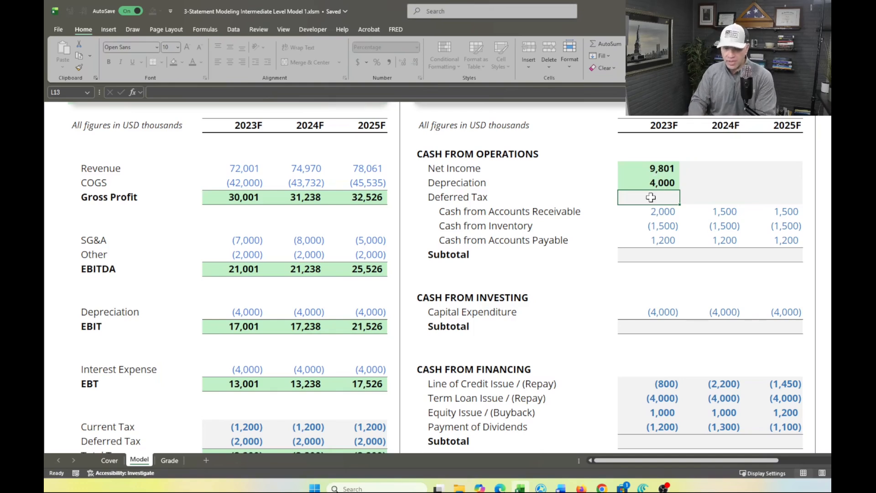
Set 2023F Deferred Tax in the Cash Flow Statement (L13) to the absolute value of the Income Statement deferred tax with =ABS(E30)
{"action": "type", "text": "=abs"}
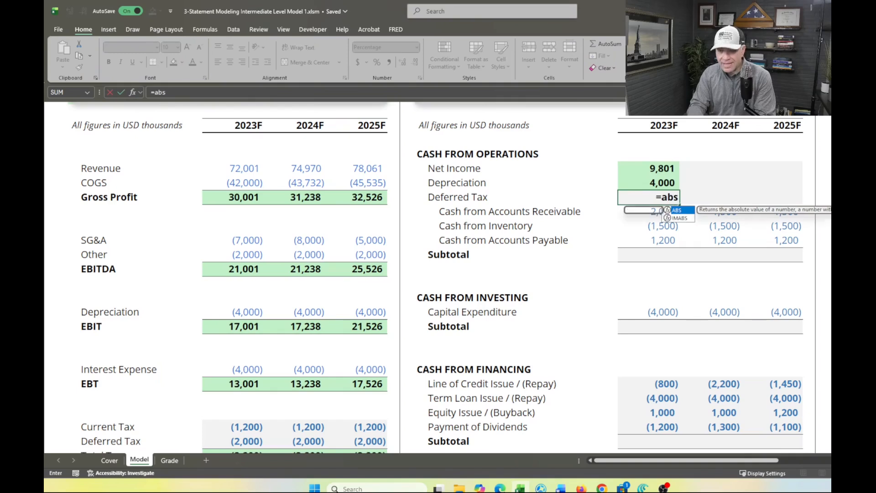
{"action": "key", "text": "Tab"}
{"action": "scroll", "coordinate": [242, 300], "scroll_direction": "down", "scroll_amount": 3}
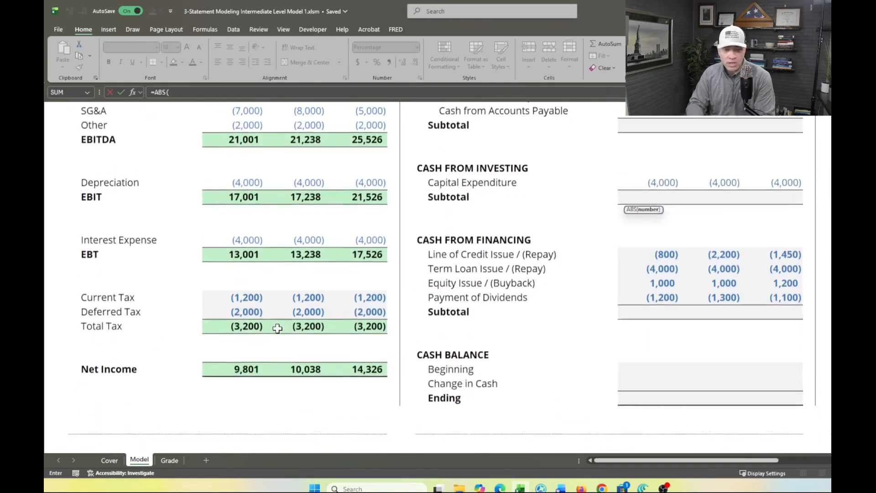
{"action": "left_click", "coordinate": [246, 300]}
{"action": "key", "text": "Return"}
Total 2023F Cash from Operations in the section's Subtotal row (L17) with =SUM(L11:L16)
{"action": "scroll", "coordinate": [247, 299], "scroll_direction": "up", "scroll_amount": 4}
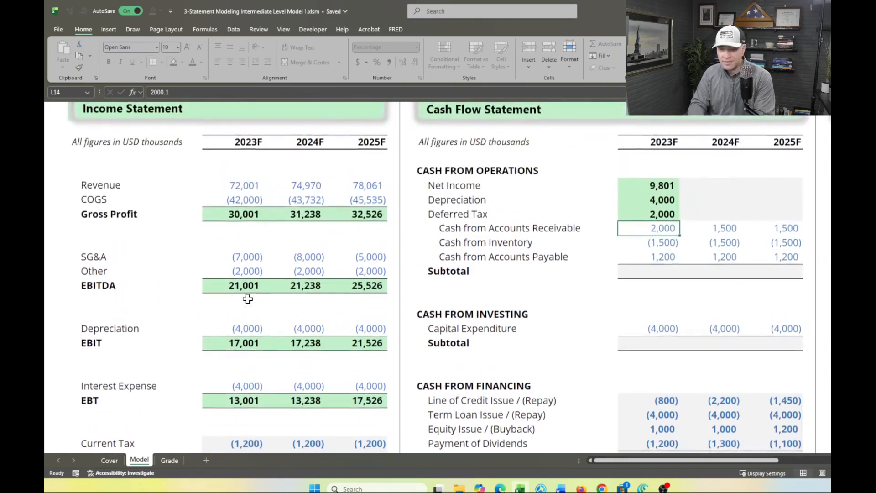
{"action": "left_click", "coordinate": [648, 269]}
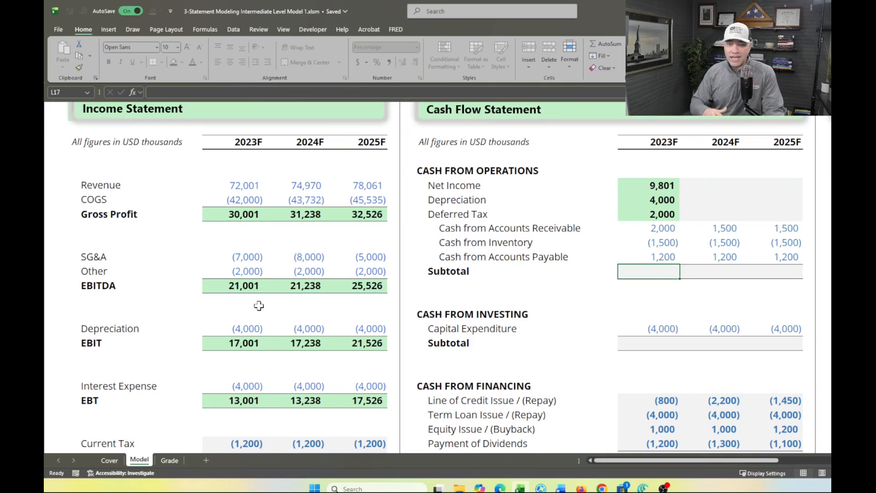
{"action": "scroll", "coordinate": [485, 231], "scroll_direction": "right", "scroll_amount": 3}
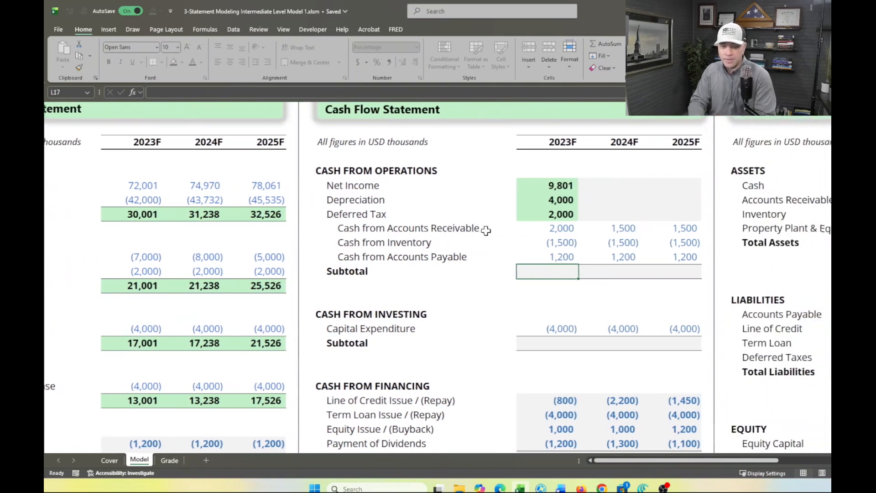
{"action": "key", "text": "alt+equal"}
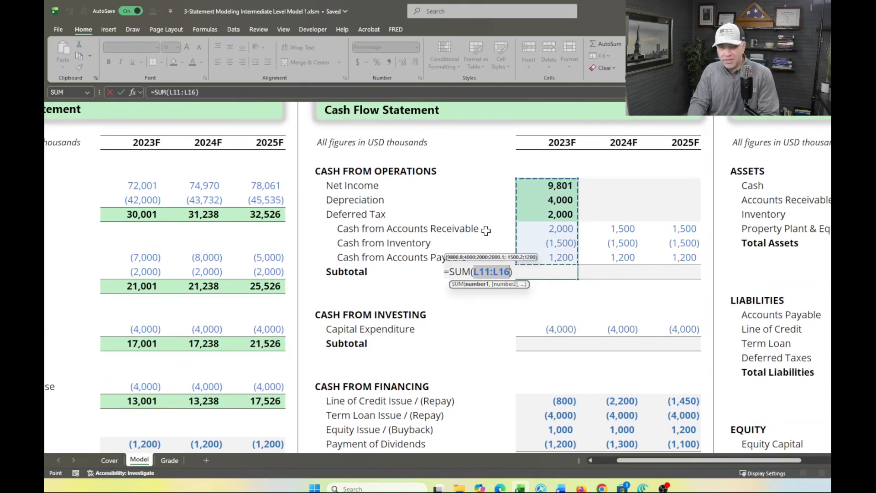
{"action": "key", "text": "Return"}
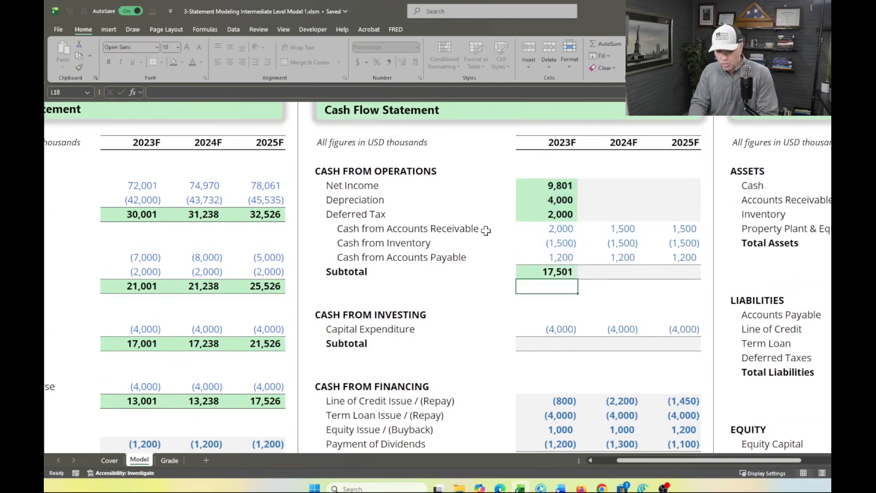
Fill the 2023F Net Income, Depreciation and Deferred Tax formulas in Cash from Operations across to 2024F and 2025F
{"action": "key", "text": "Up"}
{"action": "key", "text": "Up"}
{"action": "key", "text": "Up"}
{"action": "key", "text": "Up"}
{"action": "key", "text": "Up"}
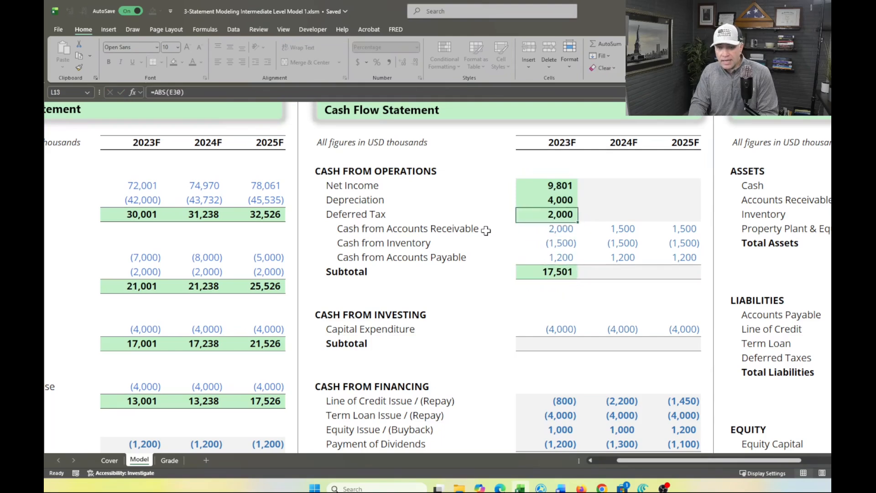
{"action": "key", "text": "shift+Up"}
{"action": "key", "text": "shift+Up"}
{"action": "key", "text": "shift+Right"}
{"action": "key", "text": "shift+Right"}
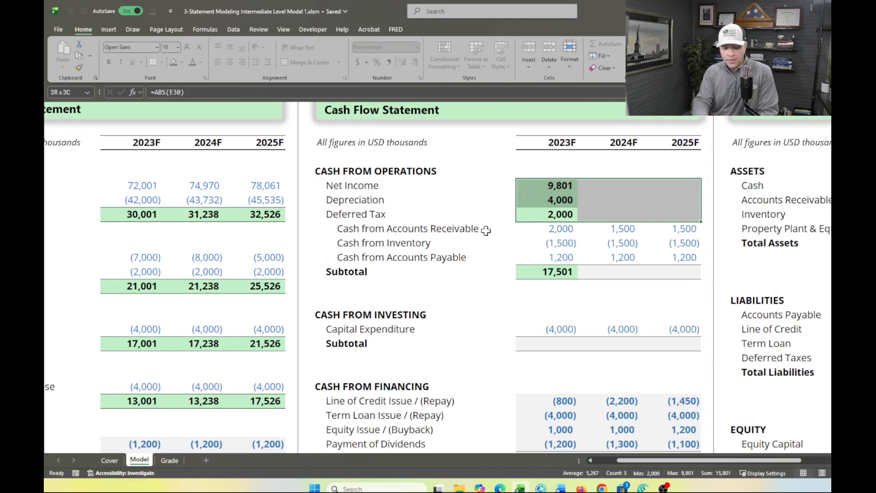
{"action": "key", "text": "ctrl+r"}
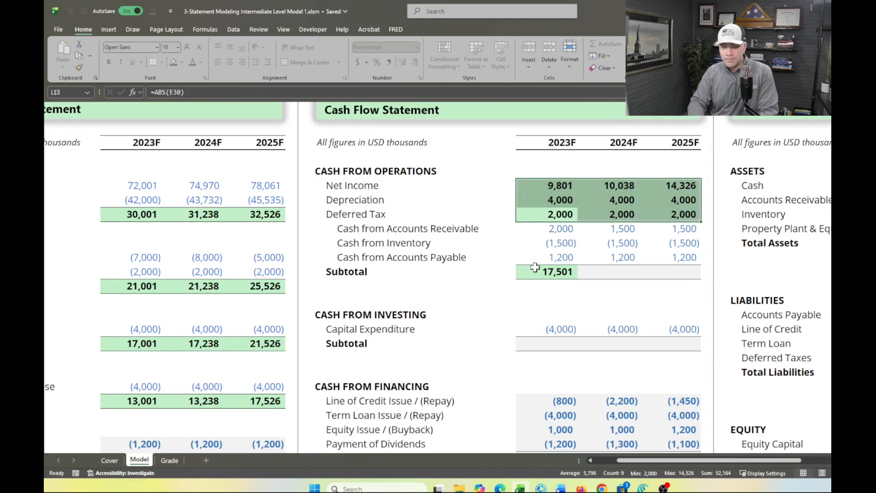
Fill the 2023F Cash from Operations subtotal formula across to 2024F and 2025F
{"action": "left_click", "coordinate": [537, 266]}
{"action": "key", "text": "shift+Right"}
{"action": "key", "text": "shift+Right"}
{"action": "key", "text": "ctrl+r"}
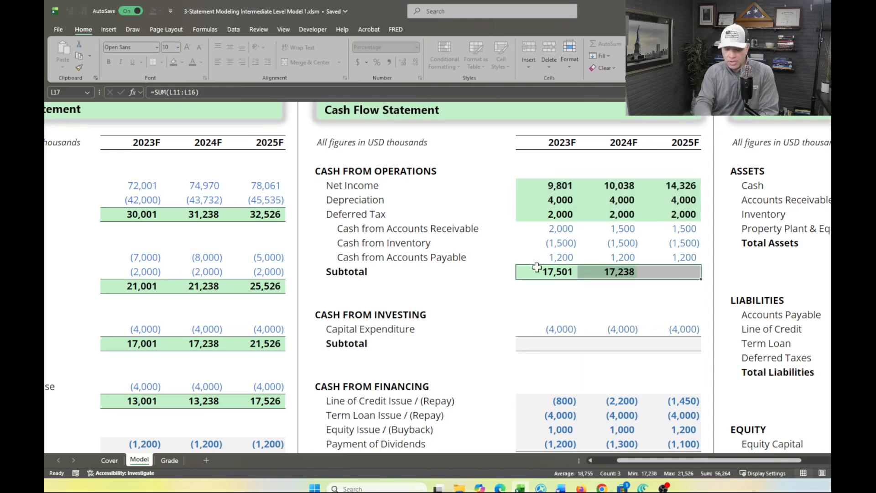
Calculate the 2023F Cash from Investing subtotal (L22) with =SUM(L21) and fill it across to 2025F
{"action": "scroll", "coordinate": [558, 311], "scroll_direction": "down", "scroll_amount": 2}
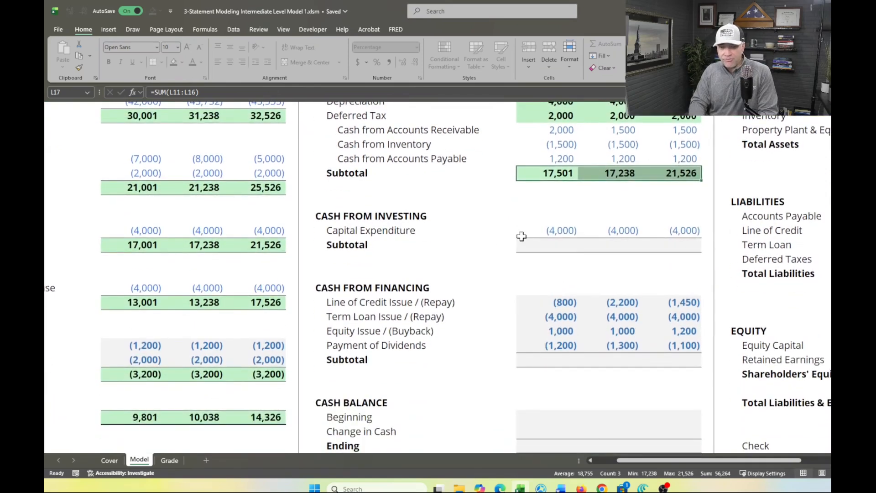
{"action": "left_click", "coordinate": [542, 245]}
{"action": "key", "text": "alt+equal"}
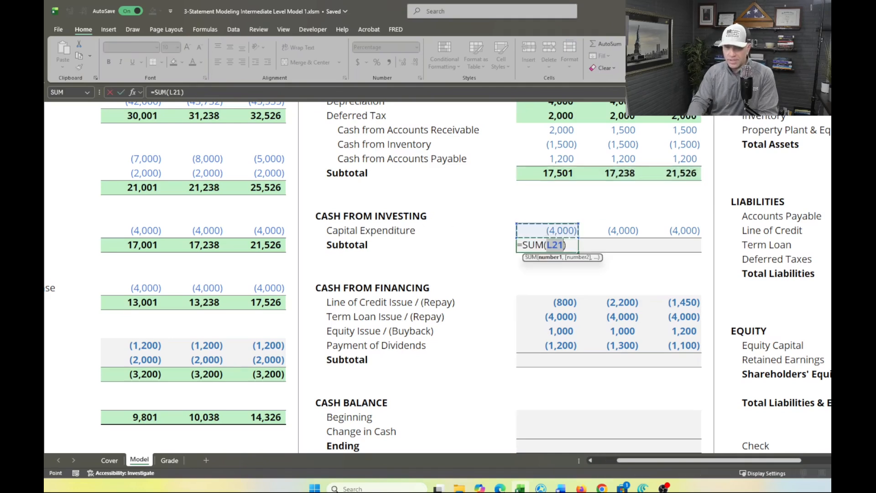
{"action": "key", "text": "Return"}
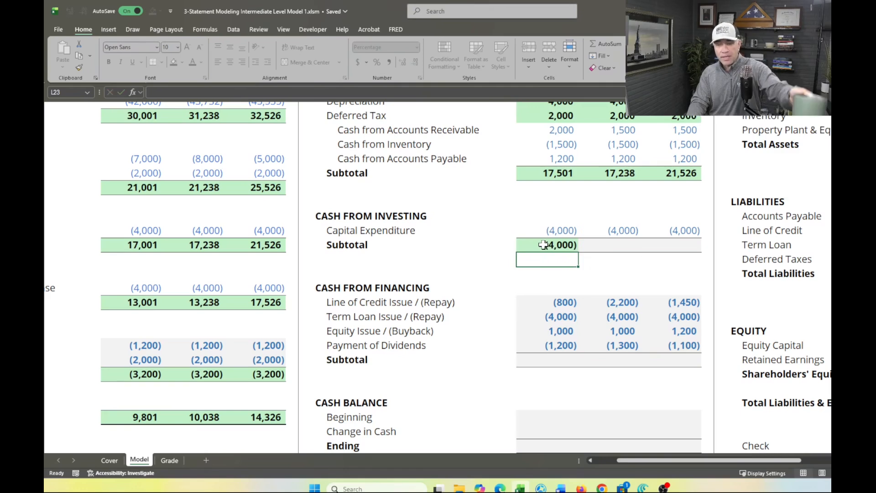
{"action": "left_click", "coordinate": [542, 245]}
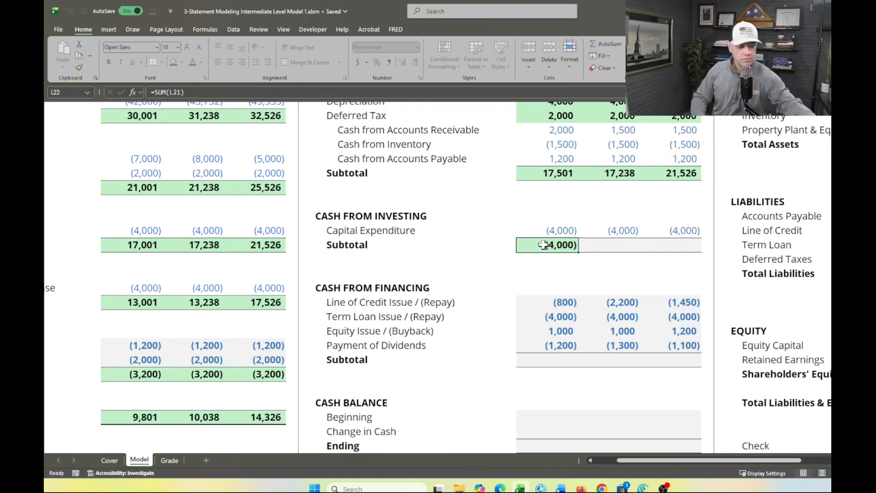
{"action": "key", "text": "shift+Right"}
{"action": "key", "text": "shift+Right"}
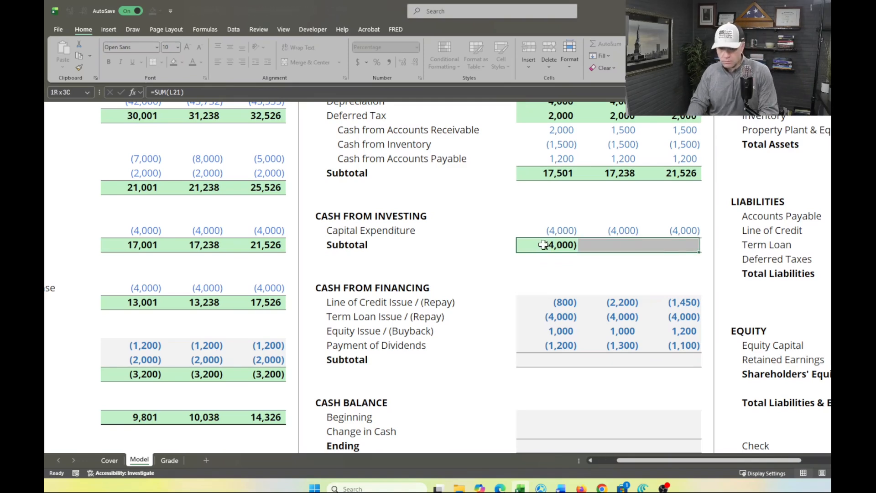
{"action": "key", "text": "ctrl+r"}
Calculate the 2023F Cash from Financing subtotal (L30) with =SUM(L26:L29) and fill it across to 2025F
{"action": "scroll", "coordinate": [545, 245], "scroll_direction": "down", "scroll_amount": 2}
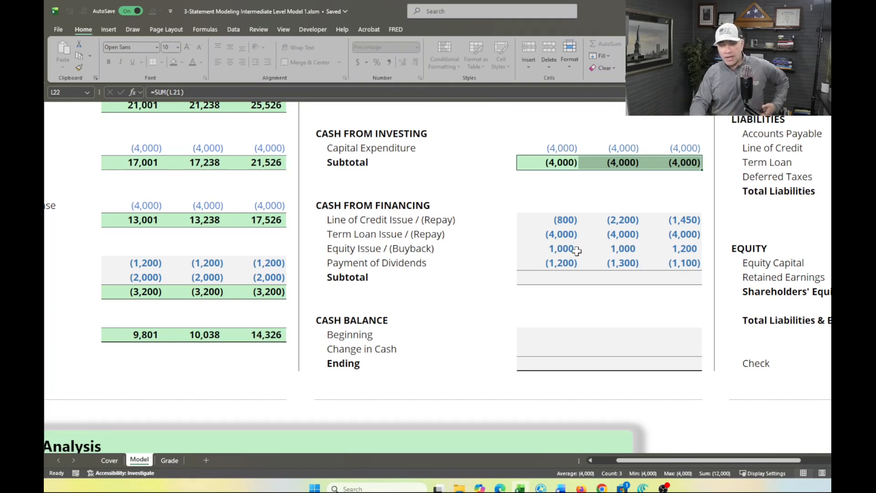
{"action": "left_click", "coordinate": [554, 278]}
{"action": "key", "text": "alt+equal"}
{"action": "key", "text": "Return"}
{"action": "key", "text": "Up"}
{"action": "key", "text": "shift+Right"}
{"action": "key", "text": "shift+Right"}
{"action": "key", "text": "shift+Right"}
{"action": "key", "text": "shift+Left"}
{"action": "key", "text": "ctrl+r"}
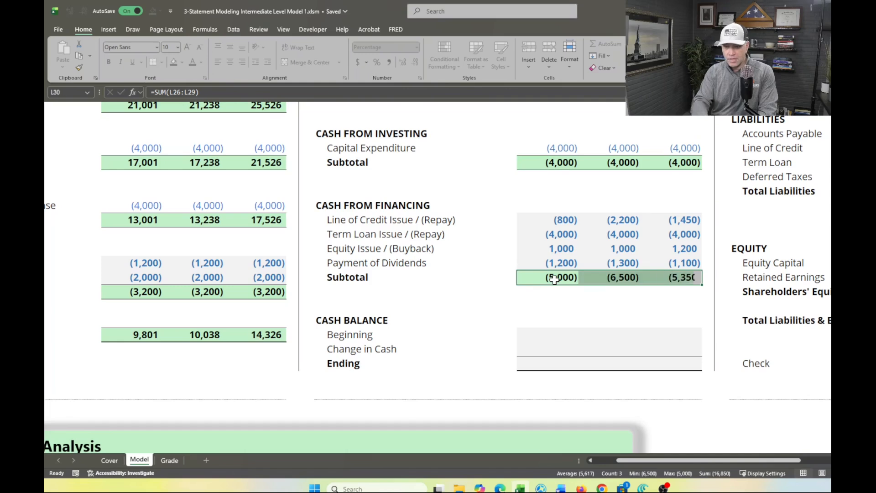
Link the 2023F Beginning cash balance (L34) to the 2022A Cash on the Balance Sheet with =T11
{"action": "scroll", "coordinate": [554, 279], "scroll_direction": "down", "scroll_amount": 2}
{"action": "scroll", "coordinate": [554, 279], "scroll_direction": "up", "scroll_amount": 1}
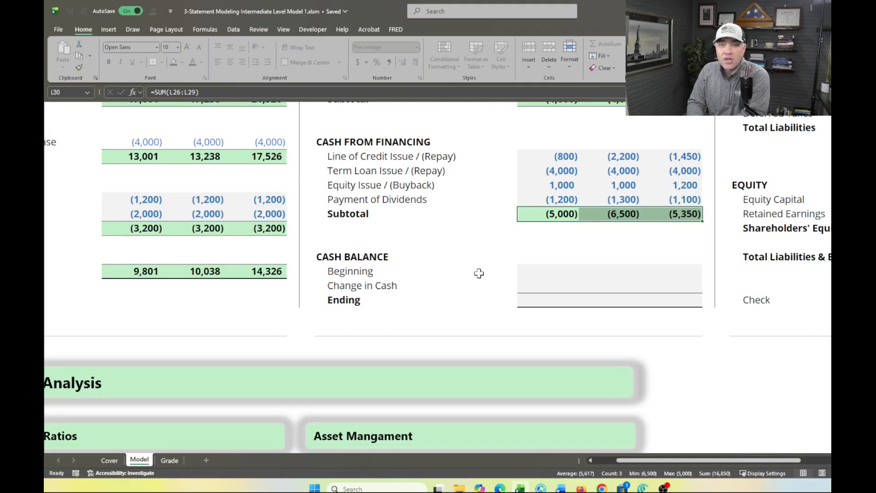
{"action": "left_click", "coordinate": [533, 268]}
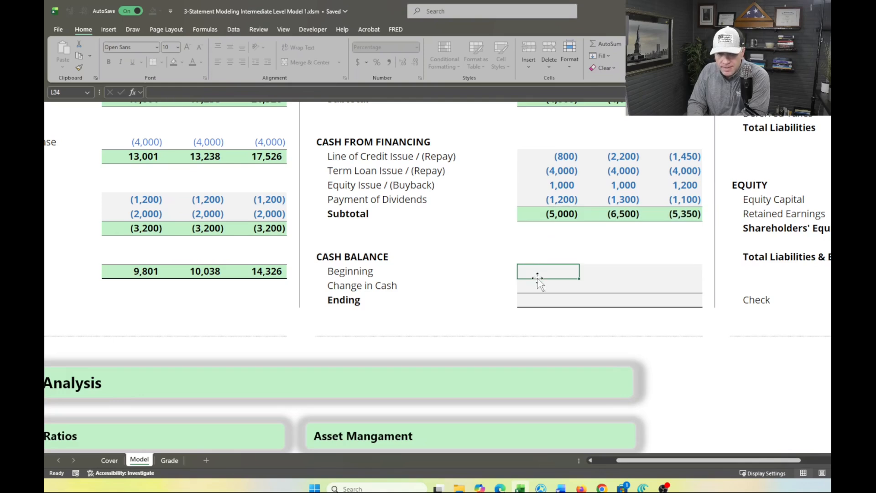
{"action": "left_click", "coordinate": [537, 286]}
{"action": "left_click", "coordinate": [535, 300]}
{"action": "left_click", "coordinate": [534, 272]}
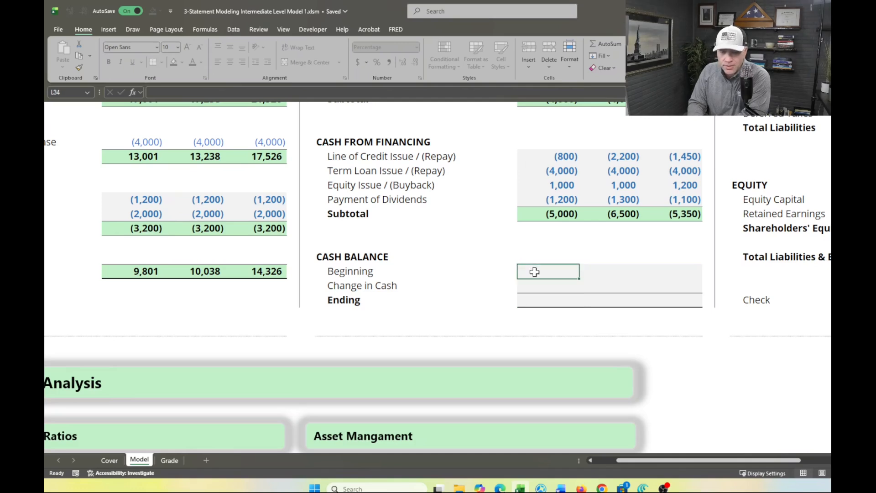
{"action": "scroll", "coordinate": [535, 272], "scroll_direction": "up", "scroll_amount": 1}
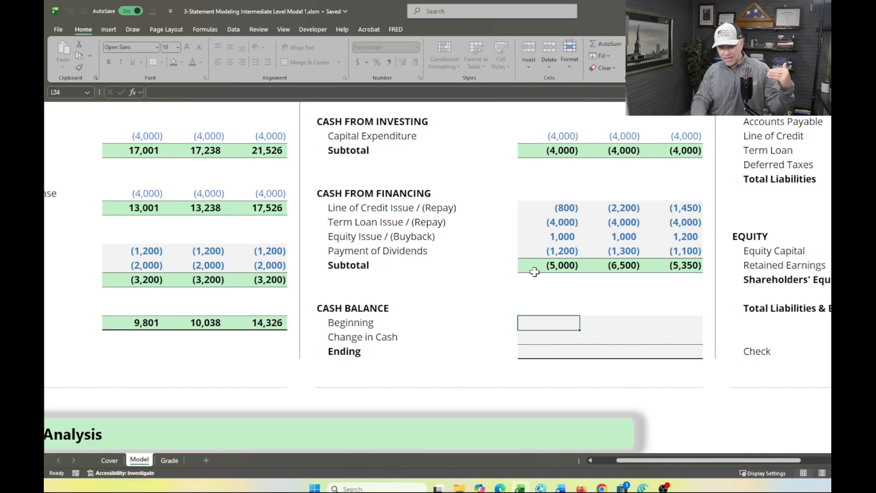
{"action": "type", "text": "="}
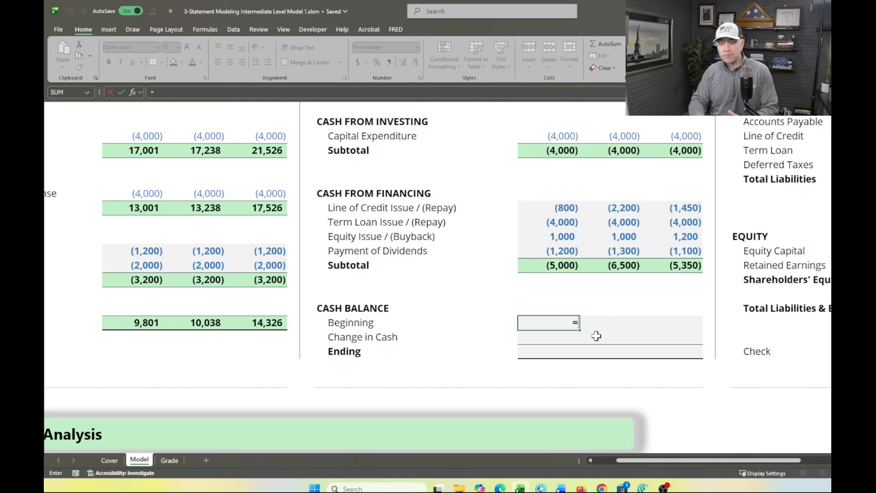
{"action": "scroll", "coordinate": [596, 336], "scroll_direction": "right", "scroll_amount": 6}
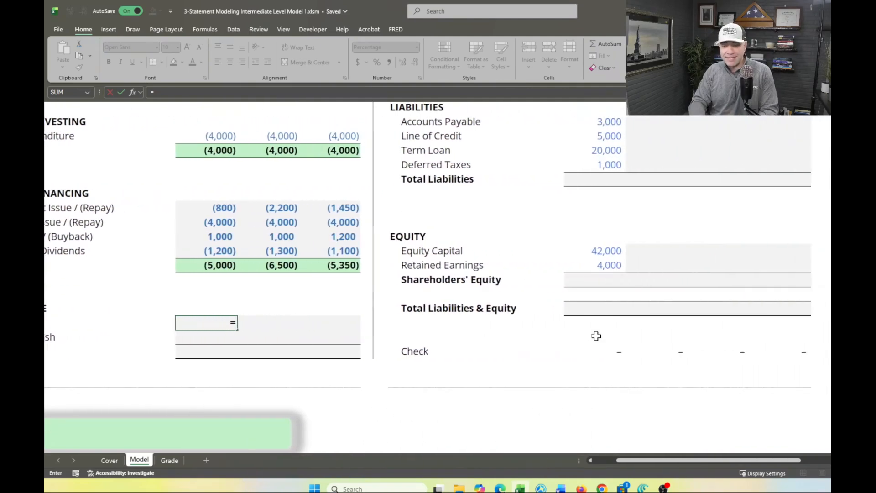
{"action": "scroll", "coordinate": [596, 335], "scroll_direction": "up", "scroll_amount": 6}
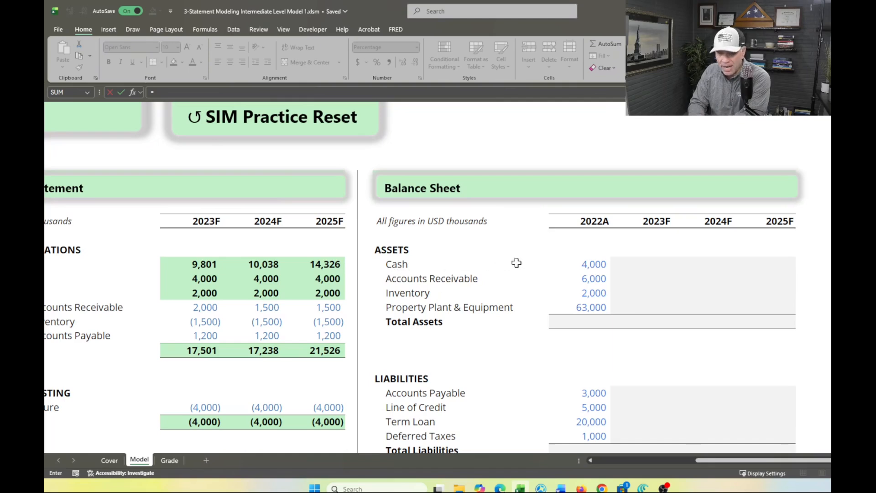
{"action": "left_click", "coordinate": [596, 264]}
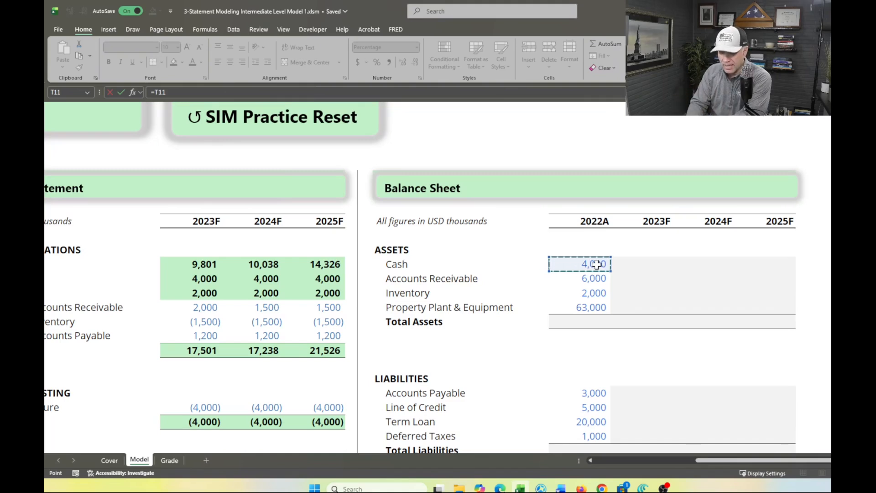
{"action": "key", "text": "Return"}
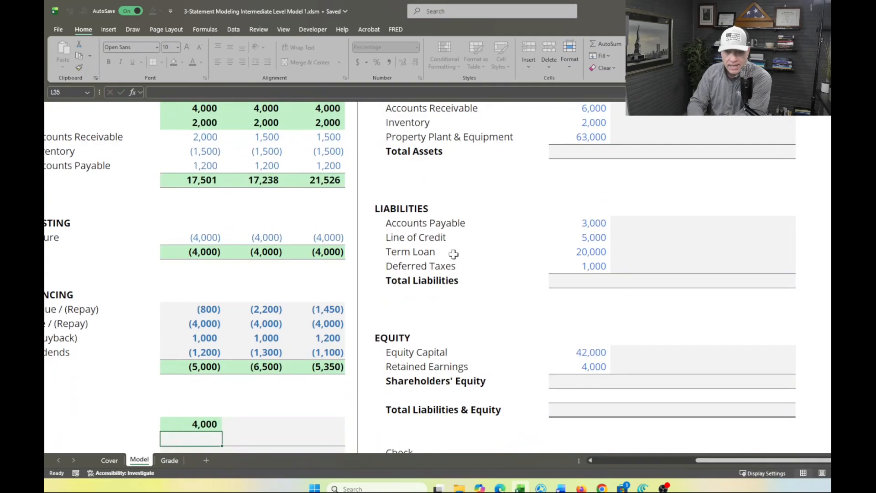
Calculate 2023F Change in Cash (L35) from the financing, investing and operations subtotals with =L30+L22+L17
{"action": "scroll", "coordinate": [453, 255], "scroll_direction": "up", "scroll_amount": 3}
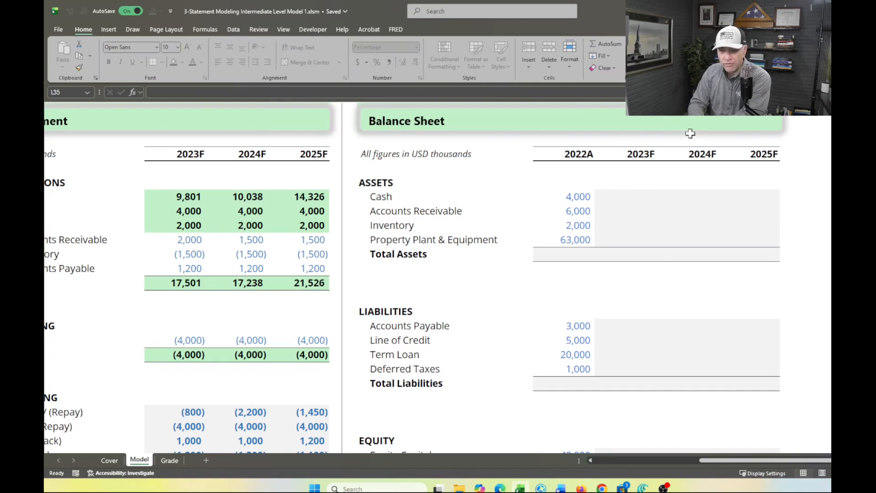
{"action": "scroll", "coordinate": [358, 354], "scroll_direction": "down", "scroll_amount": 4}
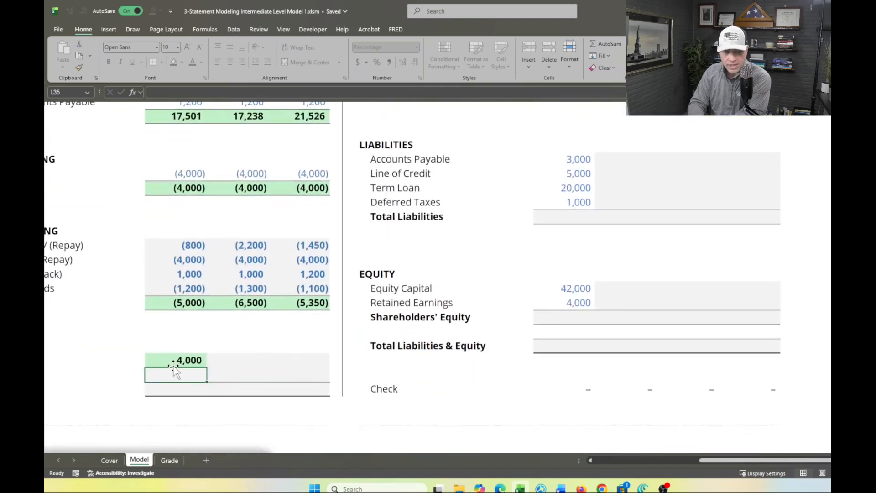
{"action": "scroll", "coordinate": [172, 372], "scroll_direction": "left", "scroll_amount": 2}
{"action": "scroll", "coordinate": [173, 367], "scroll_direction": "left", "scroll_amount": 2}
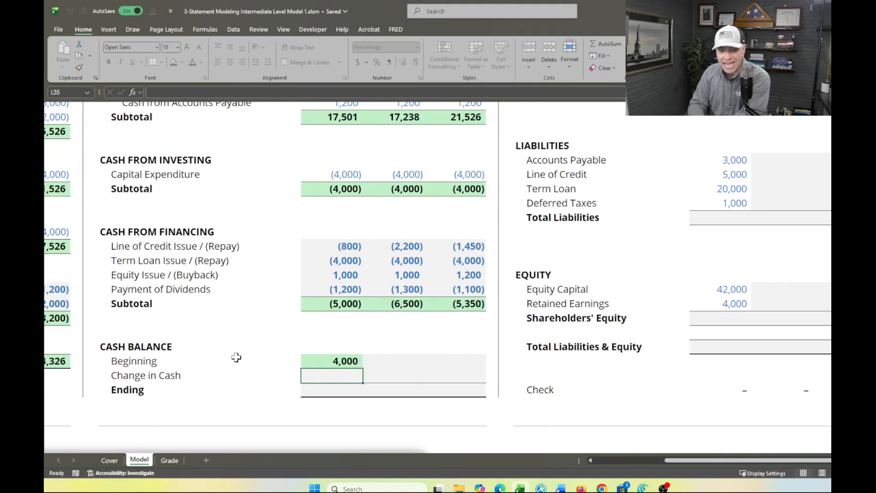
{"action": "type", "text": "="}
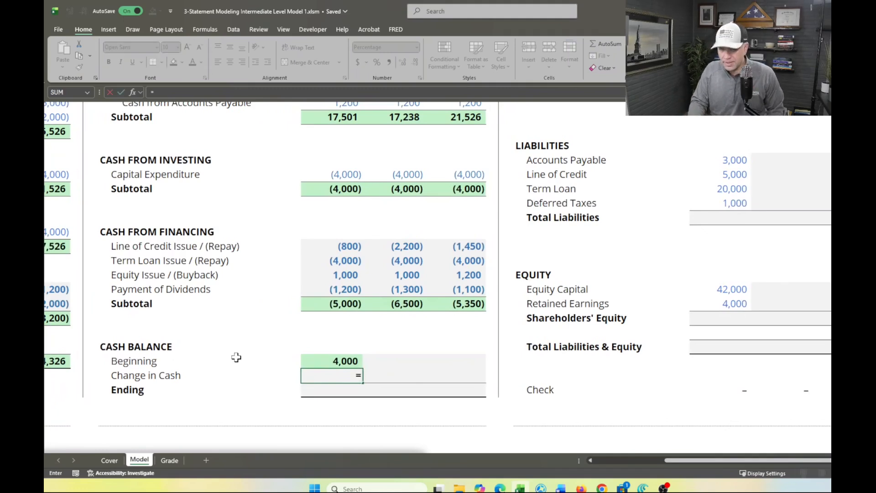
{"action": "key", "text": "Up"}
{"action": "key", "text": "Up"}
{"action": "key", "text": "Up"}
{"action": "key", "text": "Up"}
{"action": "key", "text": "Up"}
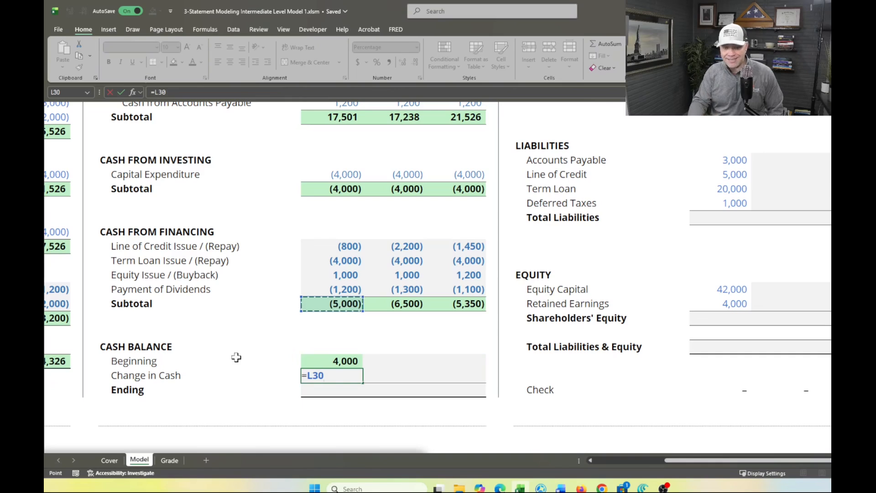
{"action": "type", "text": "+"}
{"action": "key", "text": "Up"}
{"action": "key", "text": "Up"}
{"action": "key", "text": "Up"}
{"action": "key", "text": "Up"}
{"action": "key", "text": "Up"}
{"action": "key", "text": "Up"}
{"action": "key", "text": "Up"}
{"action": "key", "text": "Up"}
{"action": "key", "text": "Up"}
{"action": "key", "text": "Up"}
{"action": "key", "text": "Up"}
{"action": "key", "text": "Up"}
{"action": "key", "text": "Up"}
{"action": "type", "text": "+"}
{"action": "key", "text": "Up"}
{"action": "key", "text": "Up"}
{"action": "key", "text": "Up"}
{"action": "key", "text": "Up"}
{"action": "key", "text": "Up"}
{"action": "key", "text": "Up"}
{"action": "key", "text": "Up"}
{"action": "key", "text": "Up"}
{"action": "key", "text": "Up"}
{"action": "key", "text": "Up"}
{"action": "key", "text": "Up"}
{"action": "key", "text": "Up"}
{"action": "key", "text": "Up"}
{"action": "key", "text": "Up"}
{"action": "key", "text": "Up"}
{"action": "key", "text": "Up"}
{"action": "key", "text": "Up"}
{"action": "key", "text": "Up"}
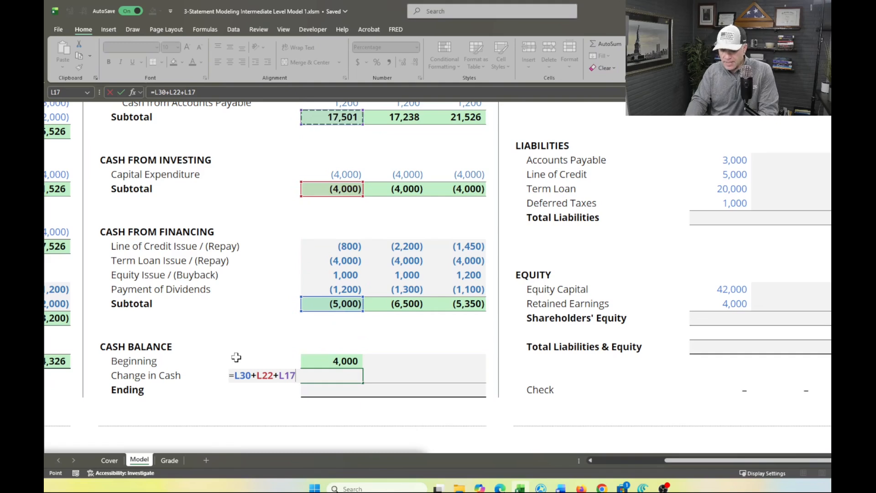
{"action": "key", "text": "Return"}
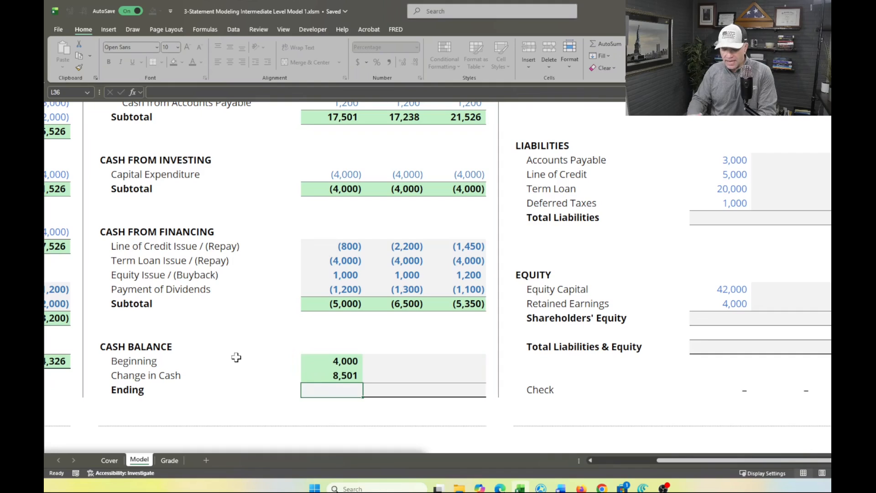
Calculate 2023F Ending cash (L36) with =SUM(L34:L35) and fill the Beginning, Change in Cash and Ending rows across to 2025F
{"action": "key", "text": "alt+equal"}
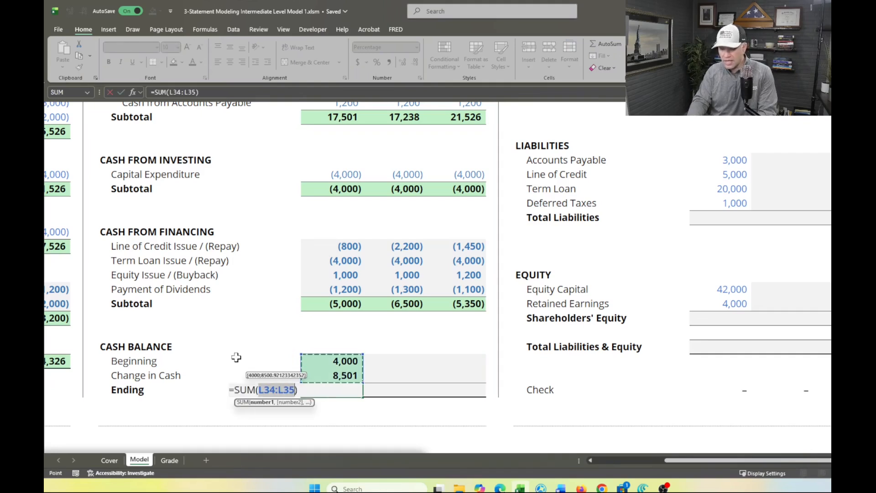
{"action": "key", "text": "Return"}
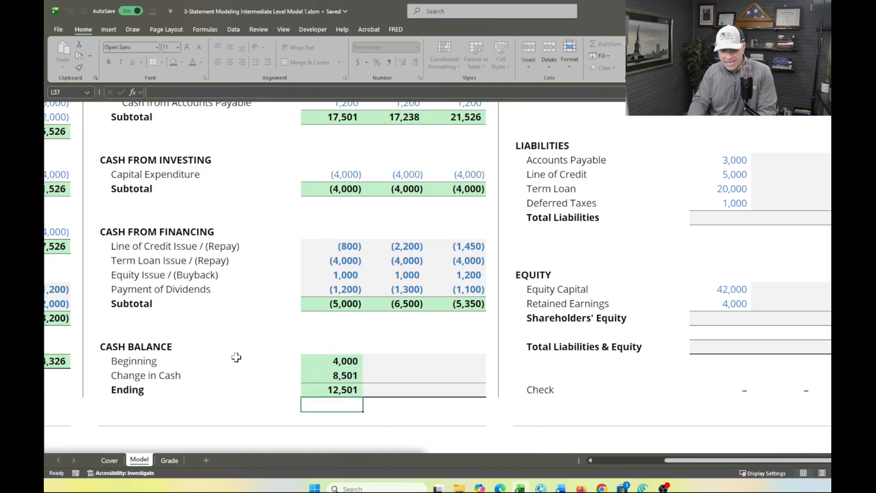
{"action": "key", "text": "Up"}
{"action": "key", "text": "shift+Up"}
{"action": "key", "text": "shift+Up"}
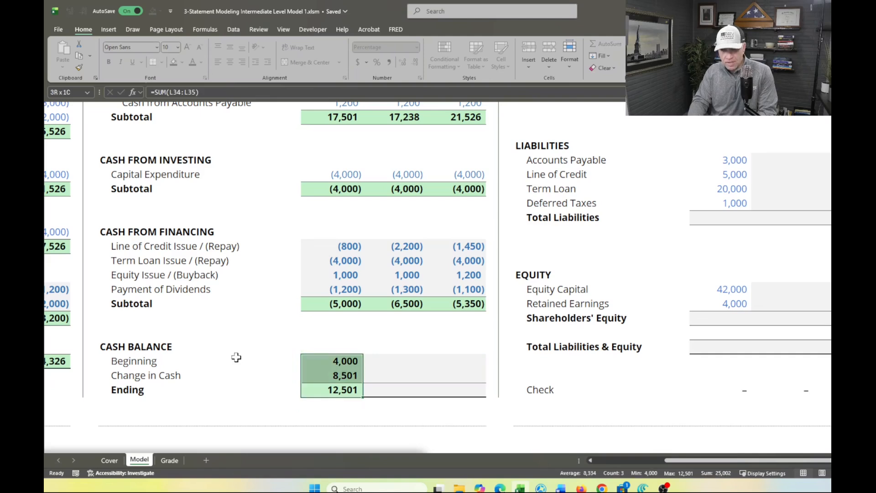
{"action": "key", "text": "shift+Right"}
{"action": "key", "text": "shift+Right"}
{"action": "key", "text": "ctrl+r"}
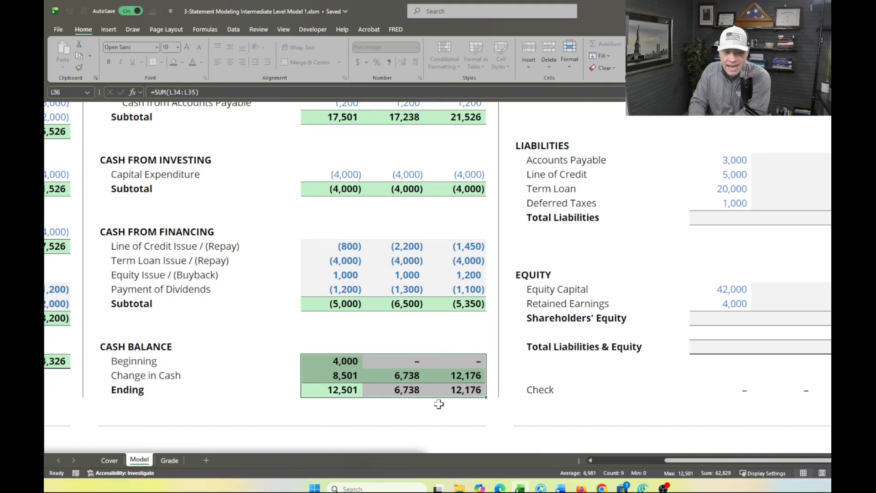
Link the Balance Sheet's 2023F Cash (U11) to the Cash Flow Statement's 2023F Ending cash with =L36
{"action": "scroll", "coordinate": [591, 311], "scroll_direction": "up", "scroll_amount": 3}
{"action": "scroll", "coordinate": [592, 311], "scroll_direction": "up", "scroll_amount": 2}
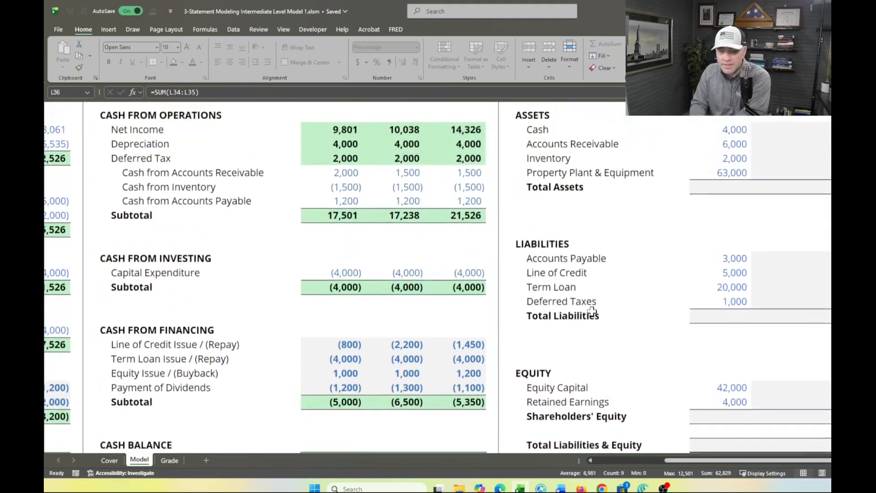
{"action": "scroll", "coordinate": [591, 311], "scroll_direction": "right", "scroll_amount": 3}
{"action": "scroll", "coordinate": [591, 311], "scroll_direction": "left", "scroll_amount": 2}
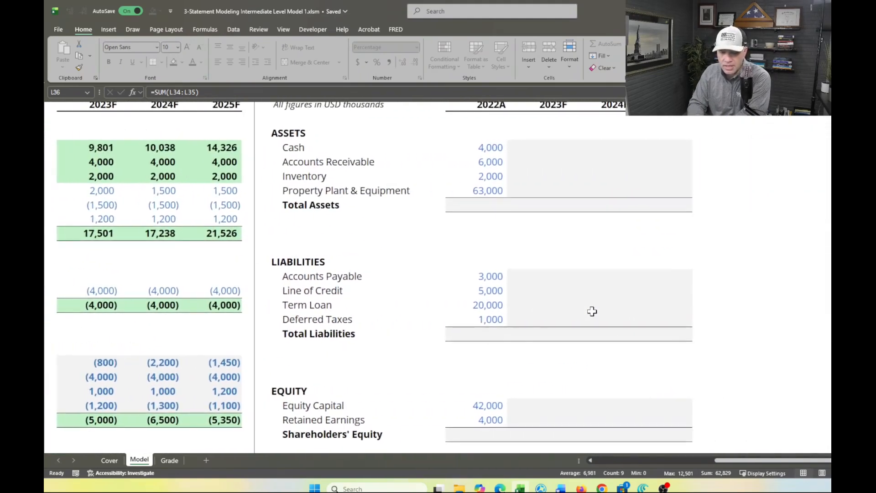
{"action": "scroll", "coordinate": [592, 311], "scroll_direction": "up", "scroll_amount": 2}
{"action": "left_click", "coordinate": [519, 222]}
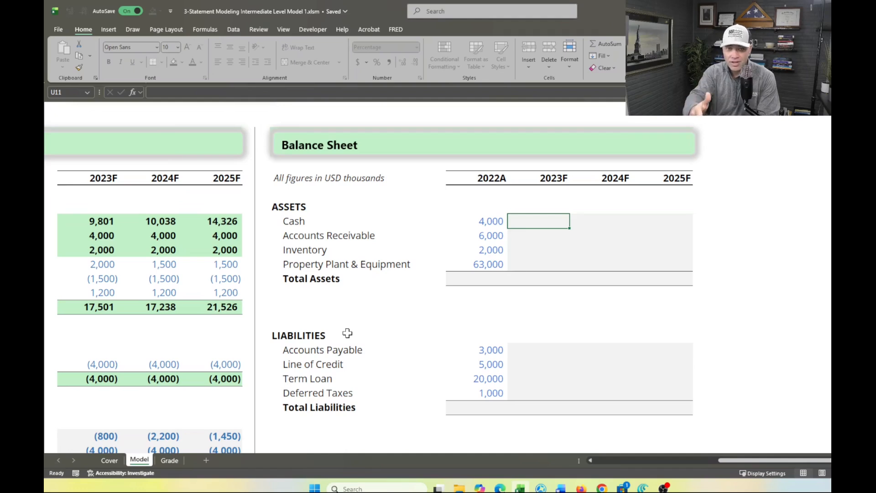
{"action": "type", "text": "="}
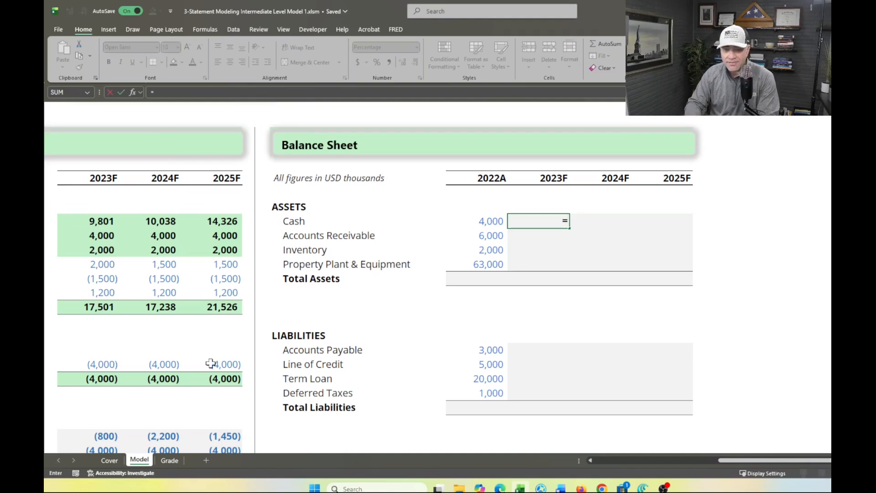
{"action": "scroll", "coordinate": [138, 356], "scroll_direction": "down", "scroll_amount": 3}
{"action": "scroll", "coordinate": [139, 356], "scroll_direction": "left", "scroll_amount": 3}
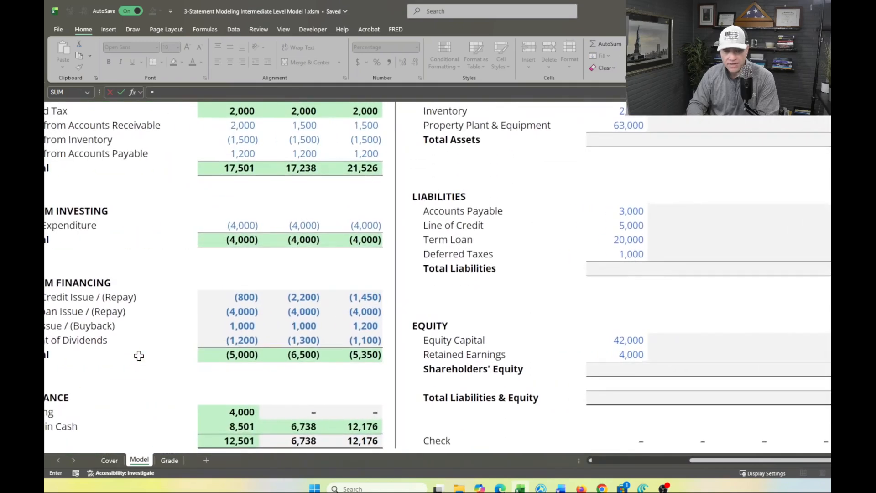
{"action": "scroll", "coordinate": [419, 245], "scroll_direction": "up", "scroll_amount": 3}
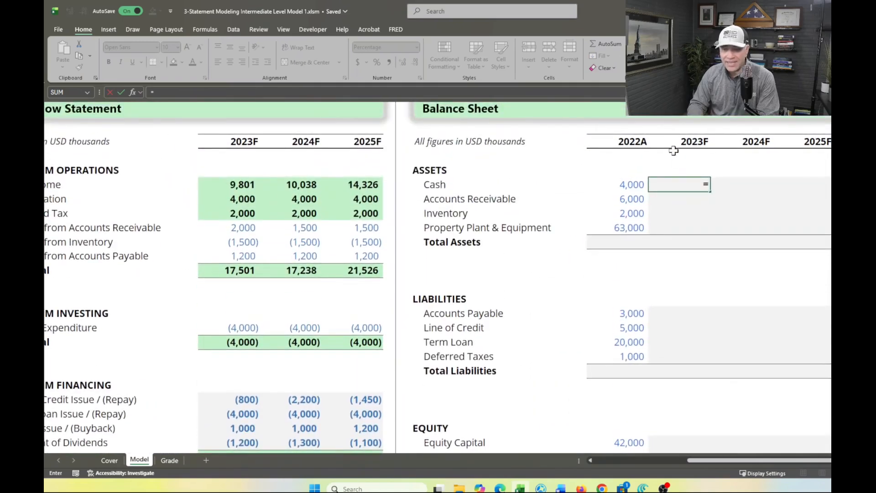
{"action": "scroll", "coordinate": [352, 246], "scroll_direction": "down", "scroll_amount": 5}
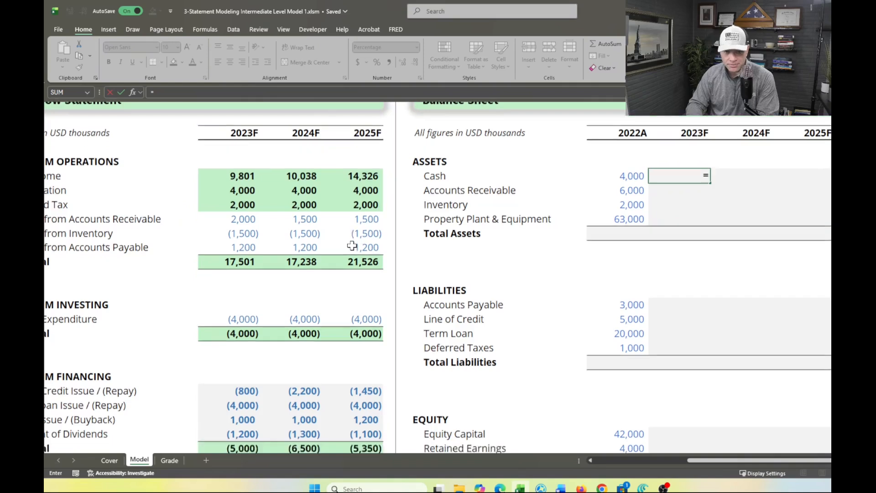
{"action": "scroll", "coordinate": [242, 310], "scroll_direction": "left", "scroll_amount": 3}
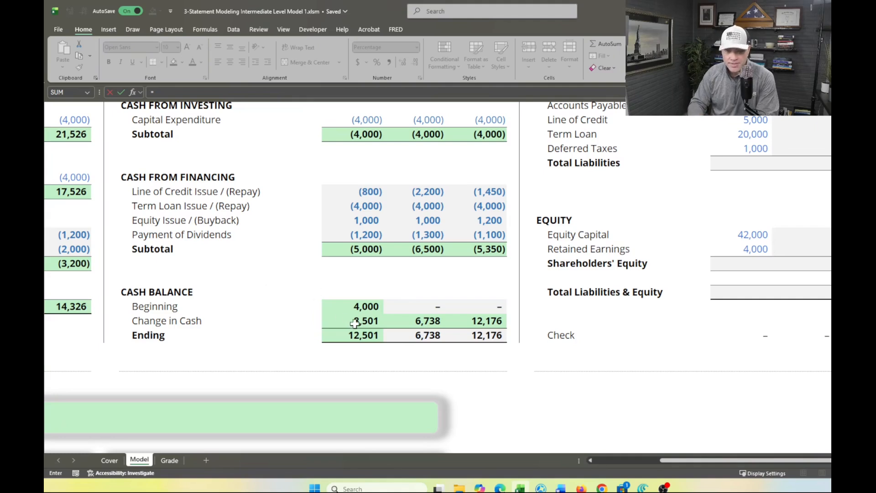
{"action": "left_click", "coordinate": [363, 337]}
{"action": "key", "text": "Return"}
Fill the Balance Sheet's 2023F Cash formula (U11) across to 2025F
{"action": "scroll", "coordinate": [363, 336], "scroll_direction": "up", "scroll_amount": 3}
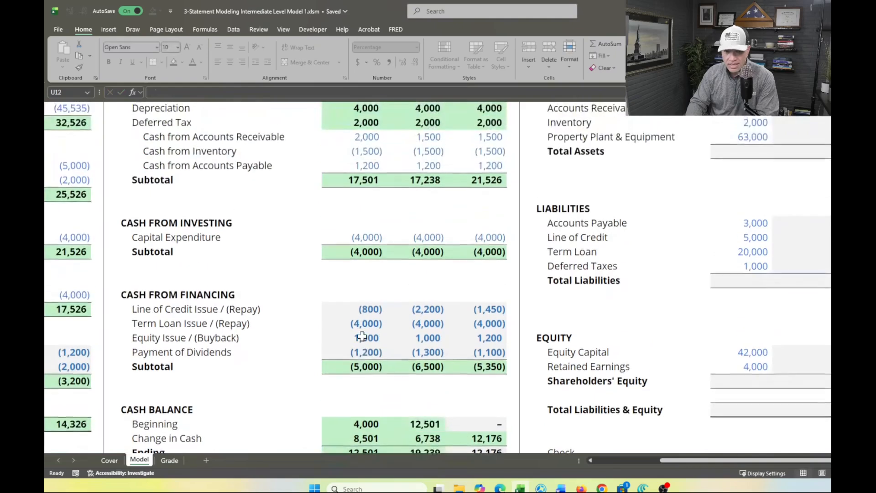
{"action": "scroll", "coordinate": [426, 309], "scroll_direction": "right", "scroll_amount": 1}
{"action": "scroll", "coordinate": [432, 314], "scroll_direction": "down", "scroll_amount": 1}
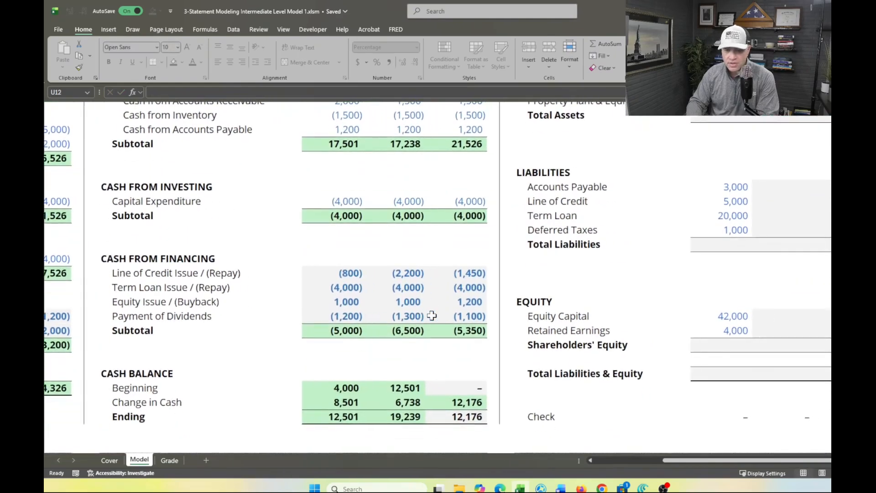
{"action": "scroll", "coordinate": [426, 318], "scroll_direction": "right", "scroll_amount": 2}
{"action": "scroll", "coordinate": [327, 366], "scroll_direction": "up", "scroll_amount": 2}
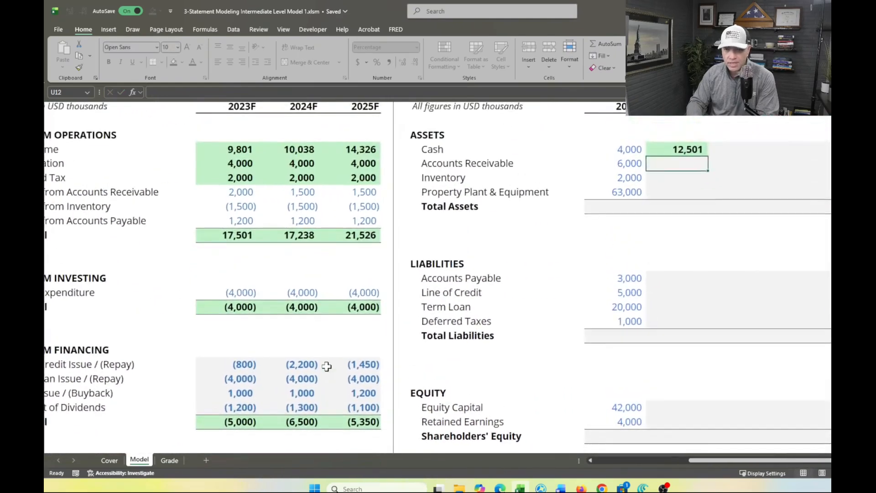
{"action": "scroll", "coordinate": [326, 366], "scroll_direction": "down", "scroll_amount": 1}
{"action": "scroll", "coordinate": [326, 366], "scroll_direction": "down", "scroll_amount": 1}
{"action": "scroll", "coordinate": [327, 366], "scroll_direction": "down", "scroll_amount": 2}
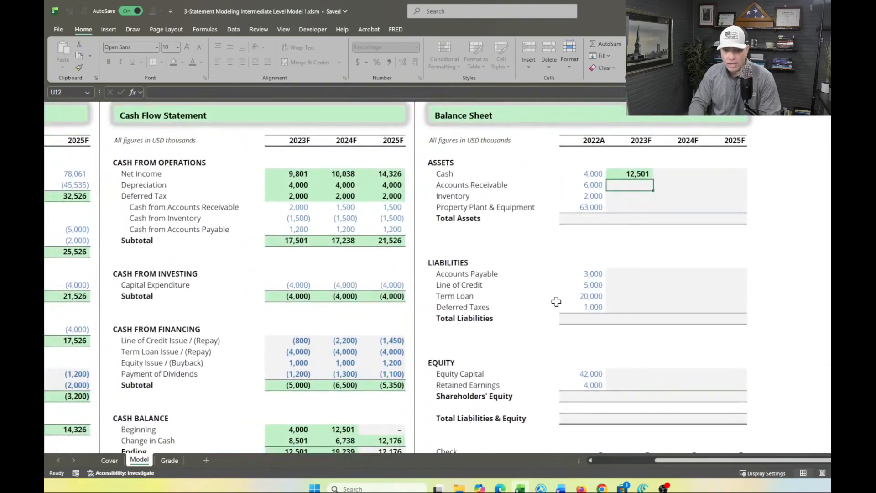
{"action": "left_click", "coordinate": [627, 176]}
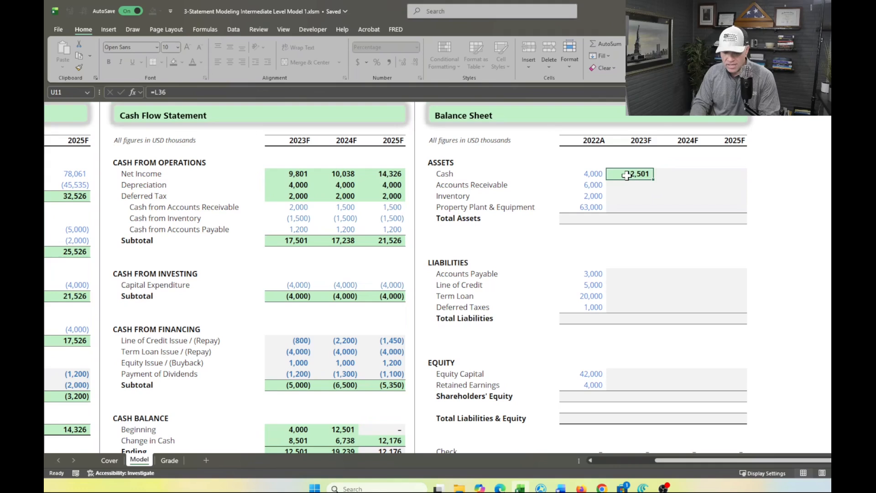
{"action": "key", "text": "shift+Right"}
{"action": "key", "text": "shift+Right"}
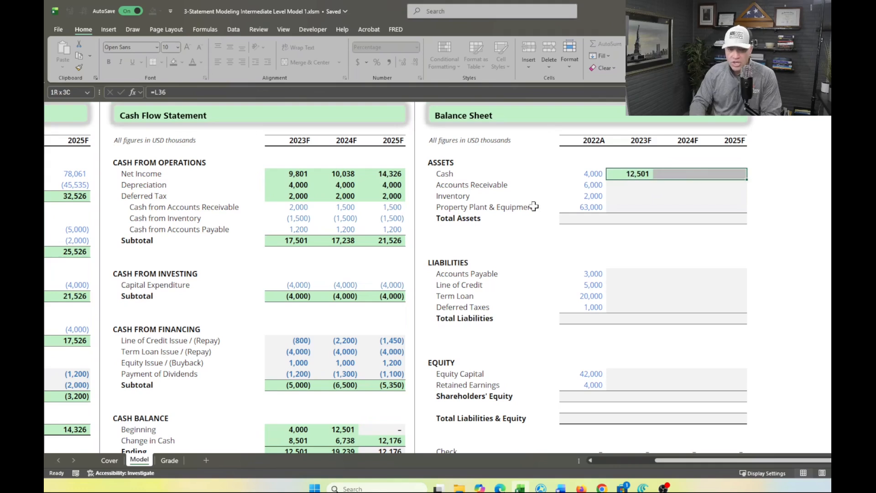
{"action": "scroll", "coordinate": [427, 261], "scroll_direction": "down", "scroll_amount": 3}
{"action": "scroll", "coordinate": [427, 260], "scroll_direction": "down", "scroll_amount": 2}
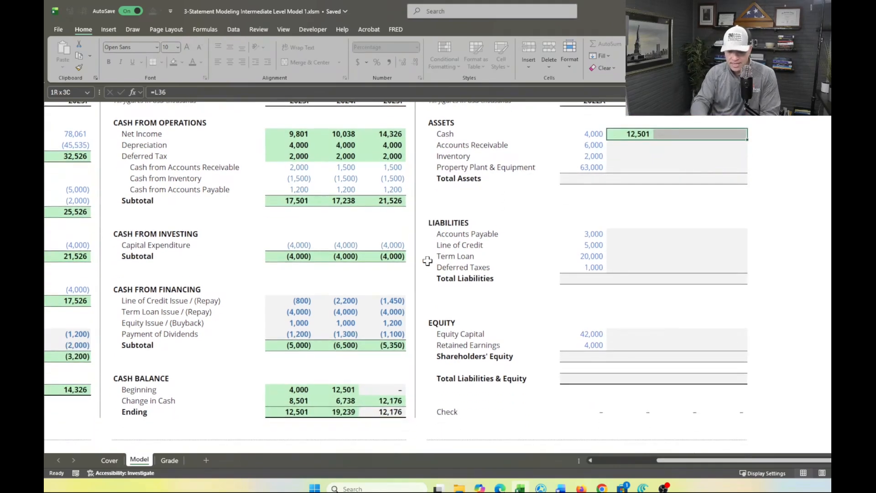
{"action": "key", "text": "ctrl+r"}
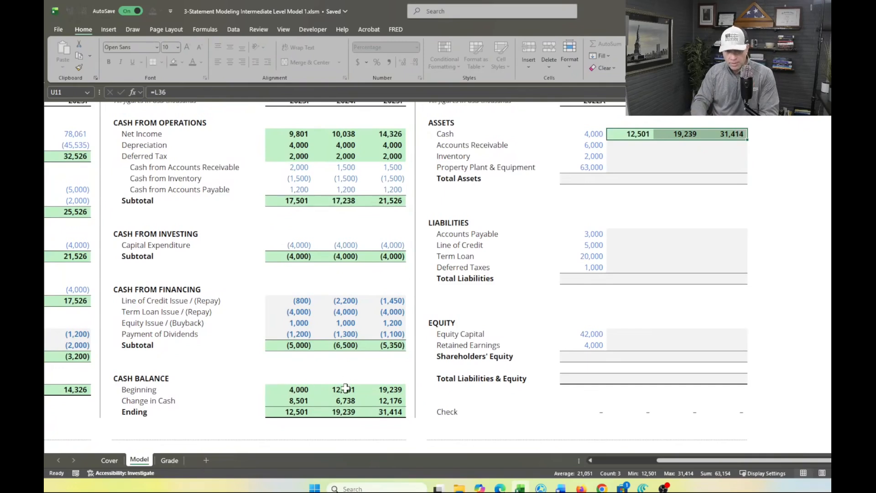
Review the formulas behind the 2024F Beginning cash (M34) and Change in Cash (M35) and the cells they reference
{"action": "scroll", "coordinate": [346, 388], "scroll_direction": "up", "scroll_amount": 1}
{"action": "scroll", "coordinate": [345, 388], "scroll_direction": "down", "scroll_amount": 1}
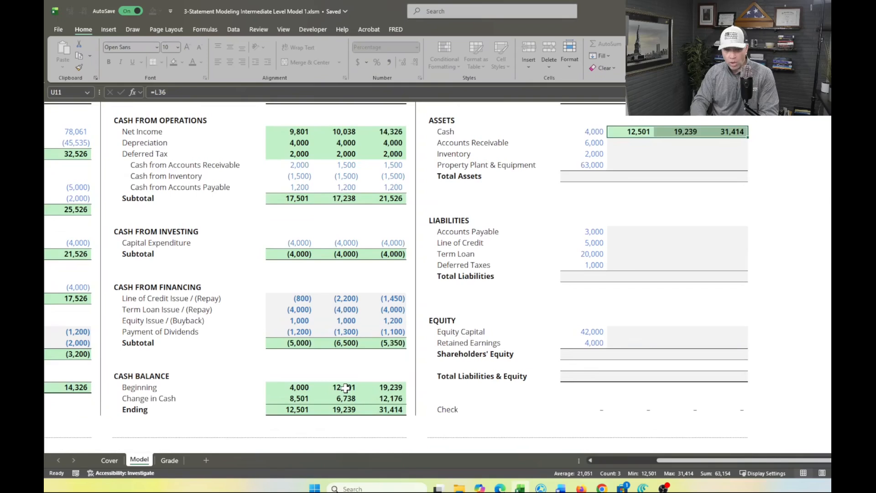
{"action": "left_click", "coordinate": [346, 389]}
{"action": "type", "text": "=U11"}
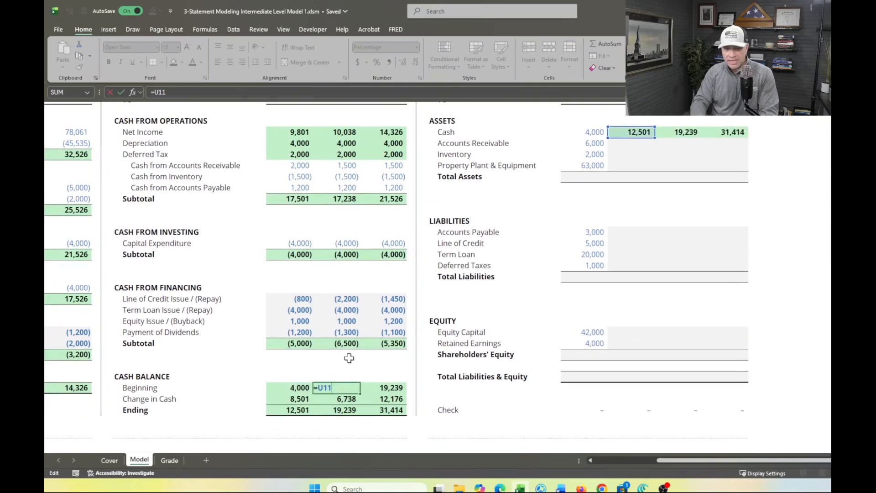
{"action": "scroll", "coordinate": [620, 143], "scroll_direction": "up", "scroll_amount": 2}
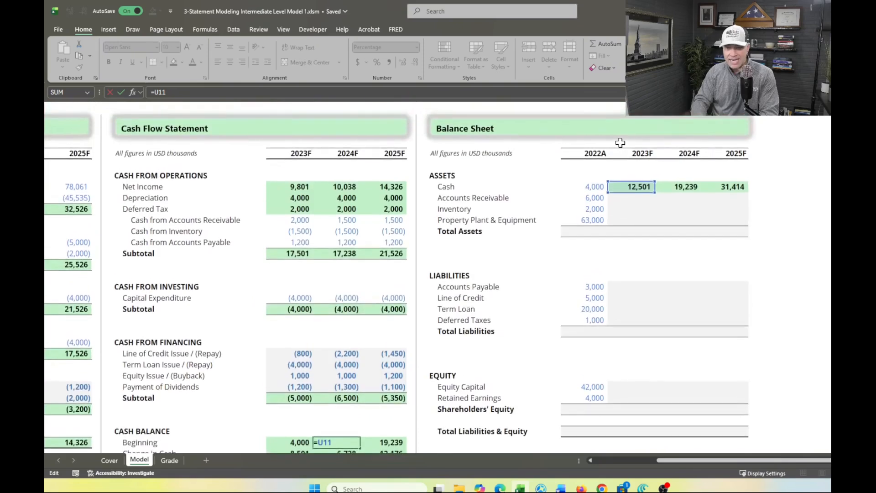
{"action": "scroll", "coordinate": [620, 142], "scroll_direction": "down", "scroll_amount": 3}
{"action": "key", "text": "Return"}
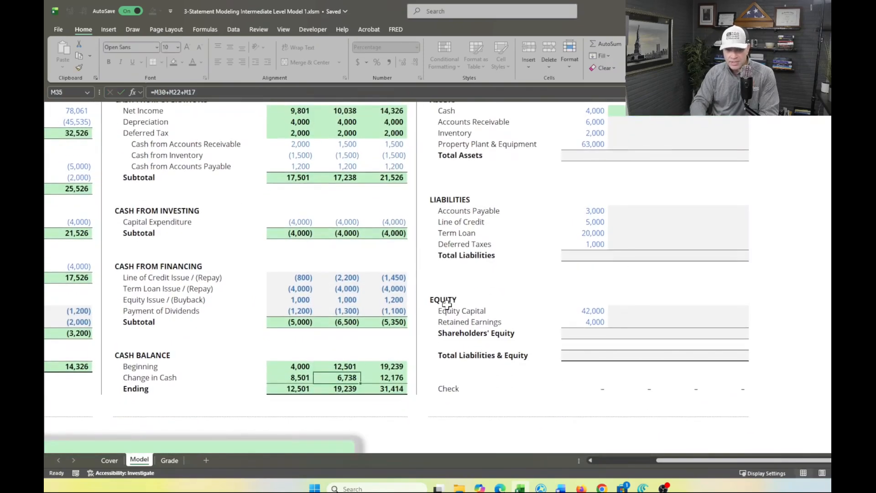
{"action": "double_click", "coordinate": [347, 376]}
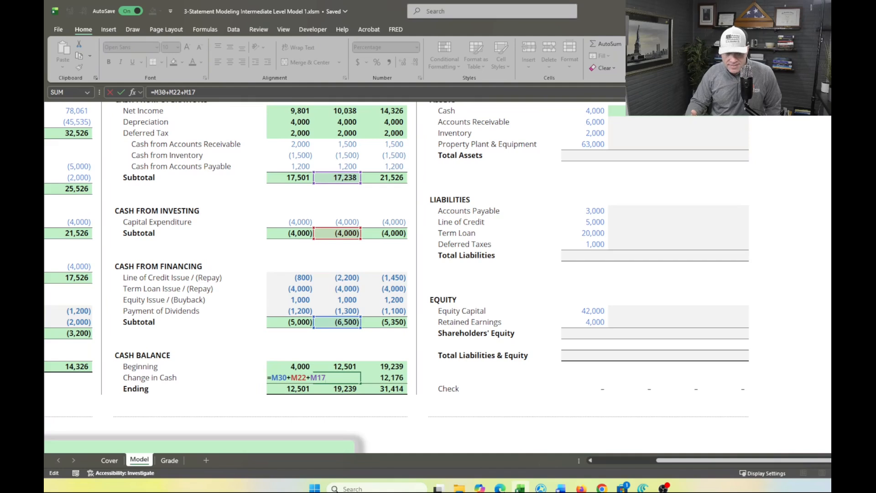
{"action": "key", "text": "Return"}
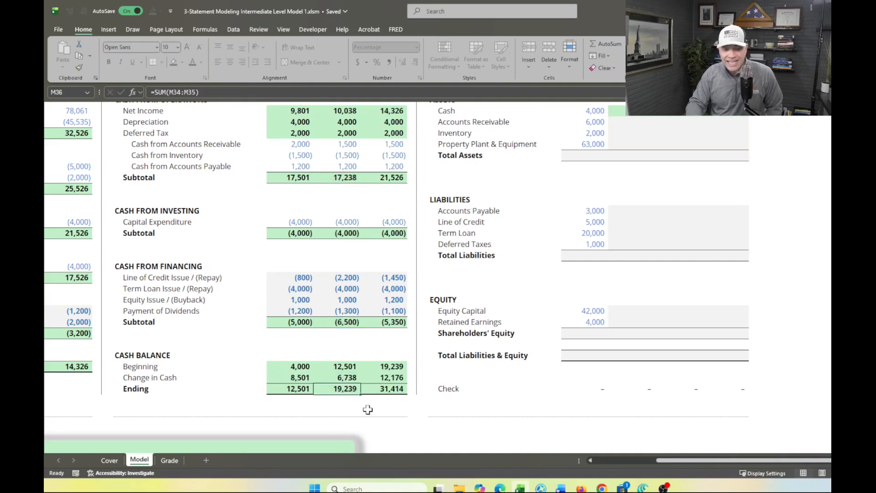
Check the Cash Flow Statement score on the Grade sheet
{"action": "scroll", "coordinate": [470, 190], "scroll_direction": "up", "scroll_amount": 2}
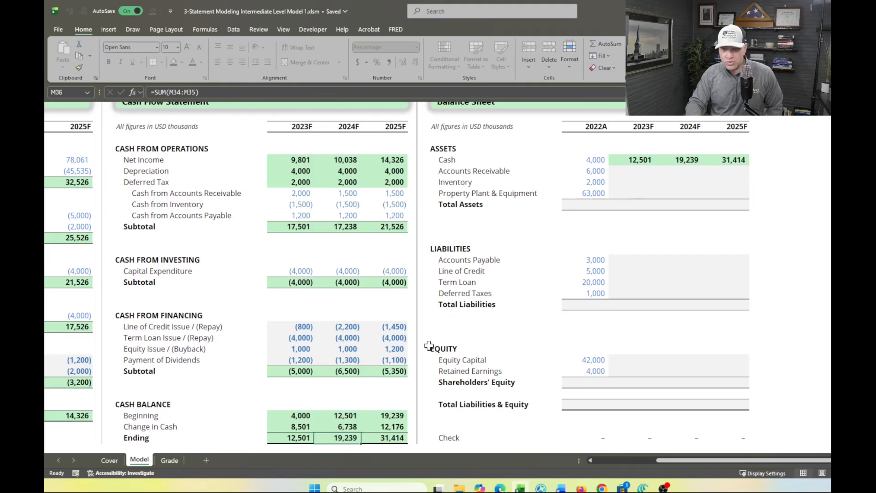
{"action": "scroll", "coordinate": [495, 303], "scroll_direction": "right", "scroll_amount": 3}
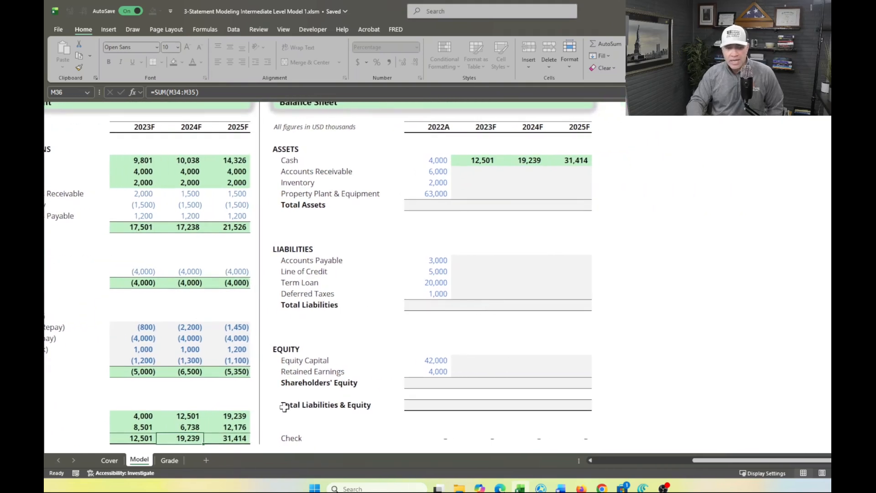
{"action": "left_click", "coordinate": [175, 460]}
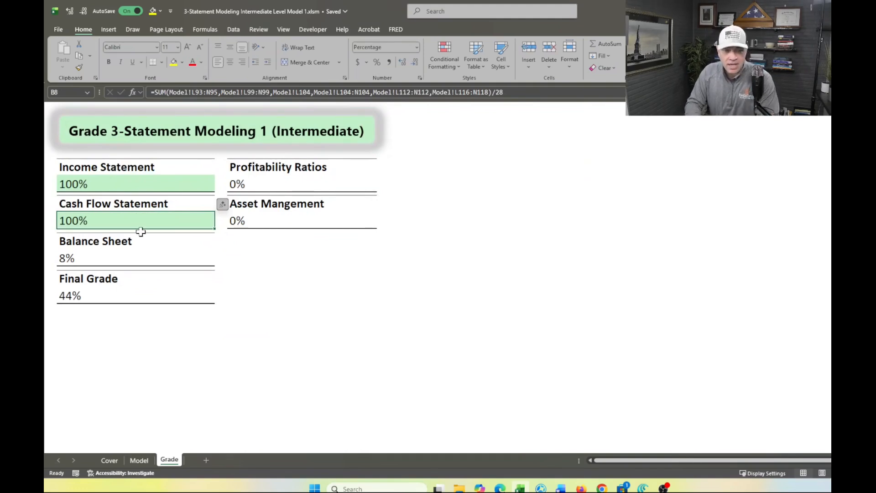
Calculate 2022A Total Assets (T15) on the Model sheet with =SUM(T11:T14) and fill it across to 2023F
{"action": "left_click", "coordinate": [138, 460]}
{"action": "scroll", "coordinate": [347, 315], "scroll_direction": "up", "scroll_amount": 3}
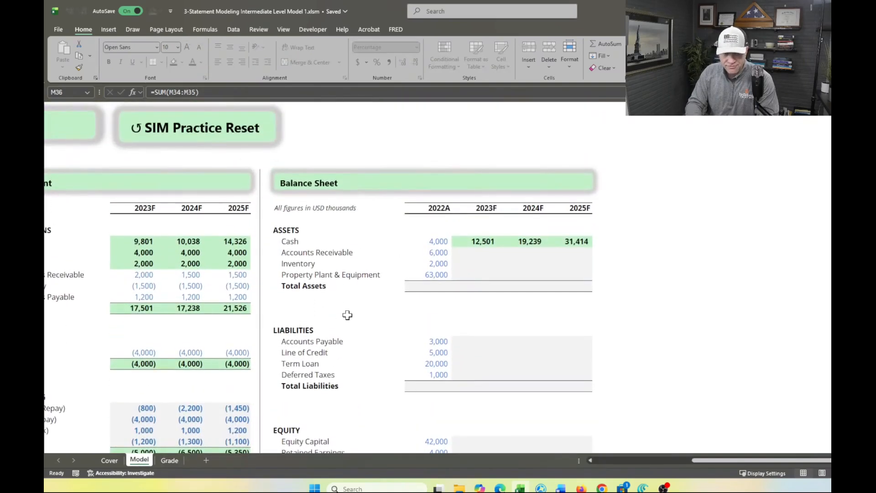
{"action": "scroll", "coordinate": [358, 292], "scroll_direction": "up", "scroll_amount": 3}
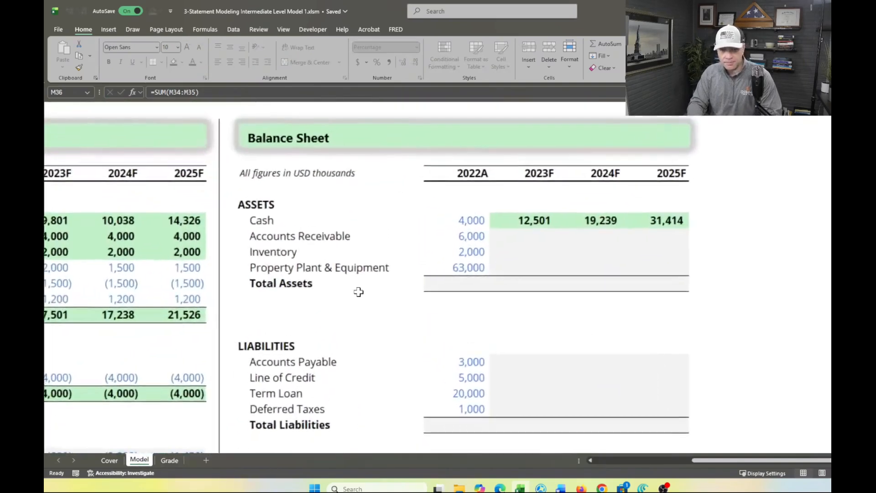
{"action": "scroll", "coordinate": [358, 292], "scroll_direction": "up", "scroll_amount": 1}
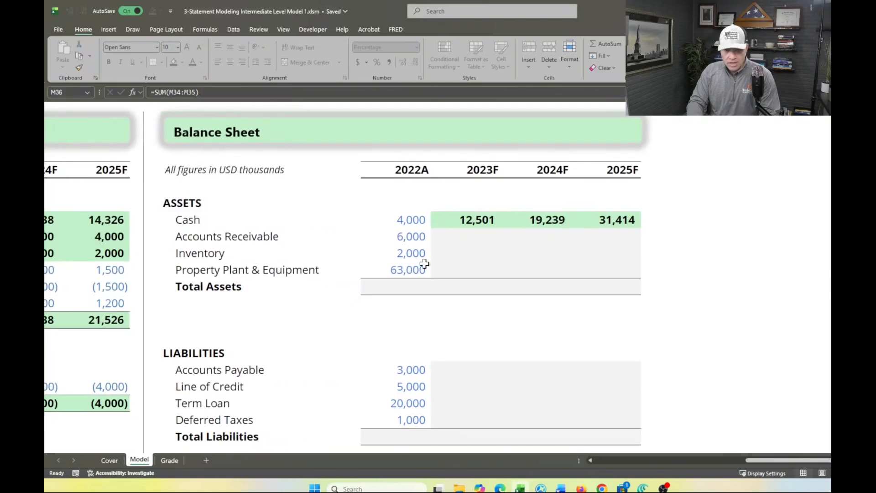
{"action": "left_click", "coordinate": [405, 284]}
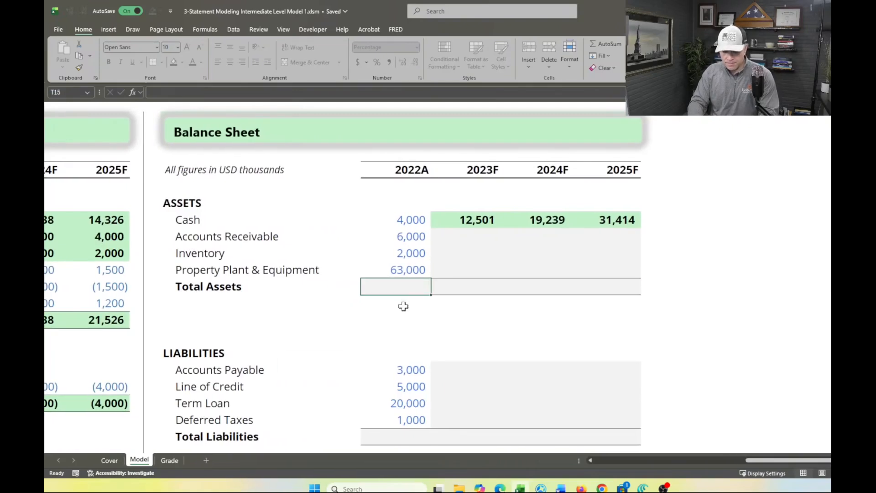
{"action": "key", "text": "alt+="}
{"action": "key", "text": "Return"}
{"action": "key", "text": "Up"}
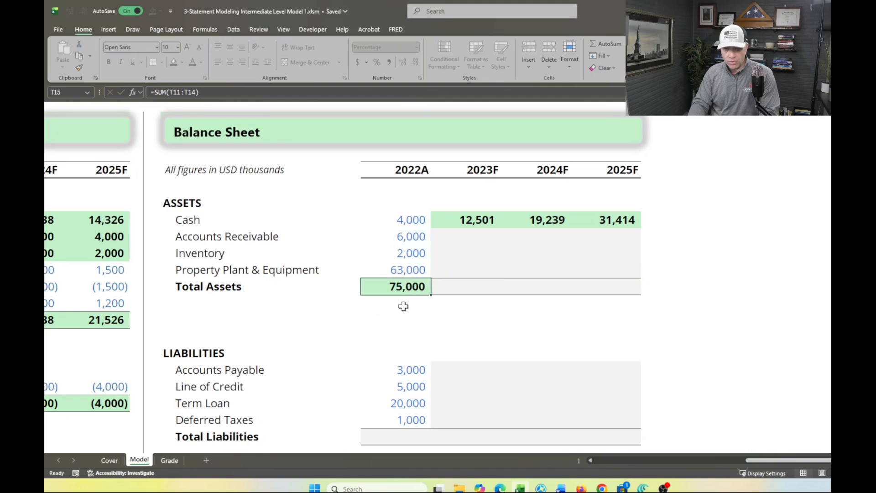
{"action": "key", "text": "shift+Right"}
{"action": "key", "text": "ctrl+r"}
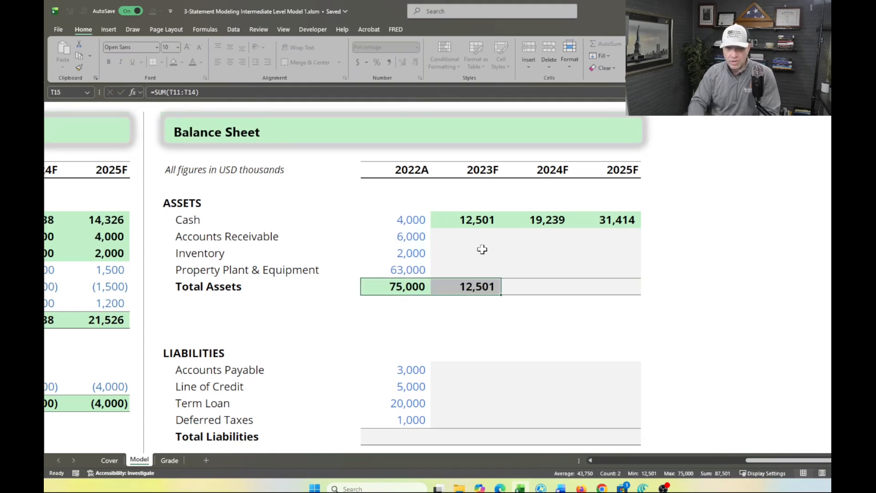
Examine the Cash Flow Statement's Cash from Accounts Receivable figures for 2023F to 2025F alongside the Balance Sheet's Accounts Receivable row
{"action": "left_click", "coordinate": [482, 236]}
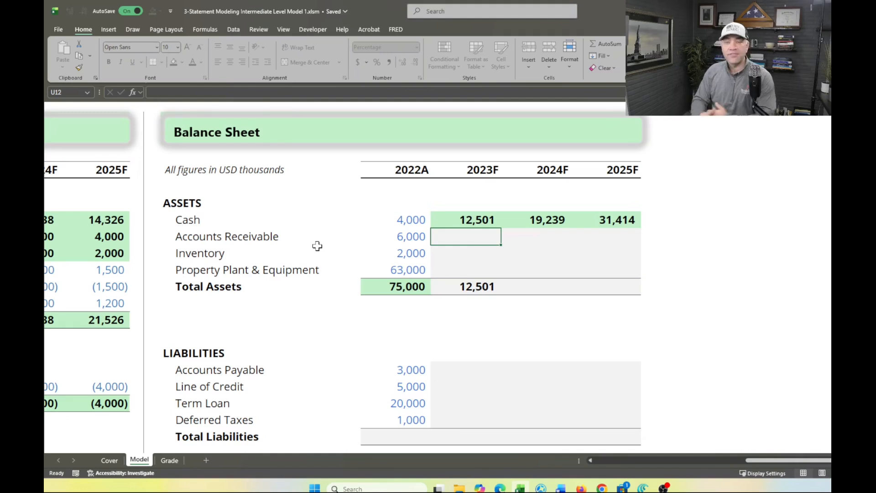
{"action": "scroll", "coordinate": [317, 246], "scroll_direction": "left", "scroll_amount": 5}
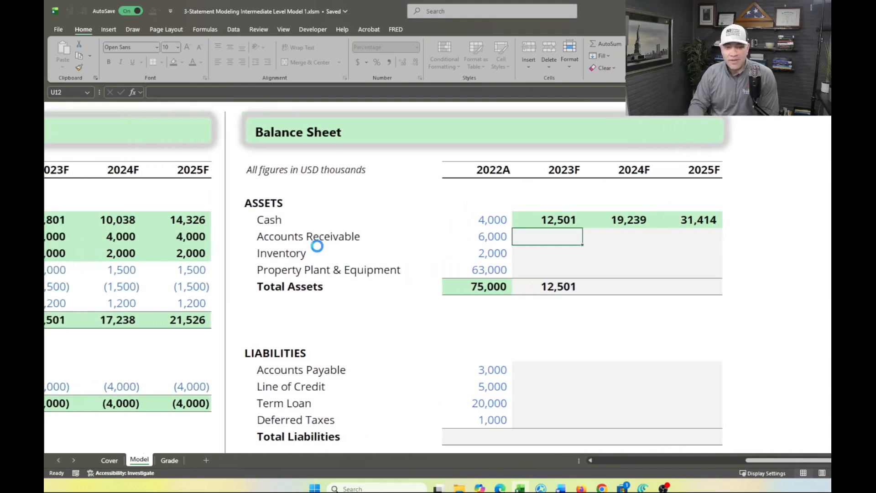
{"action": "scroll", "coordinate": [317, 246], "scroll_direction": "left", "scroll_amount": 1}
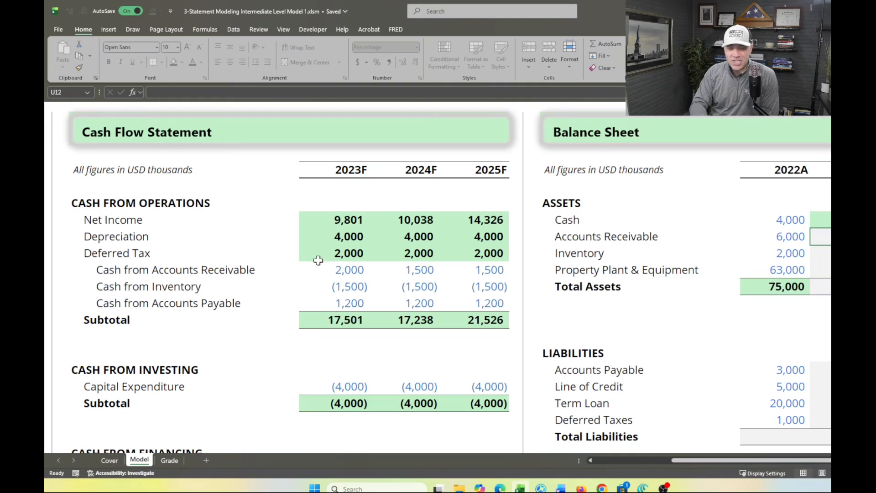
{"action": "scroll", "coordinate": [340, 273], "scroll_direction": "right", "scroll_amount": 3}
{"action": "scroll", "coordinate": [338, 273], "scroll_direction": "right", "scroll_amount": 1}
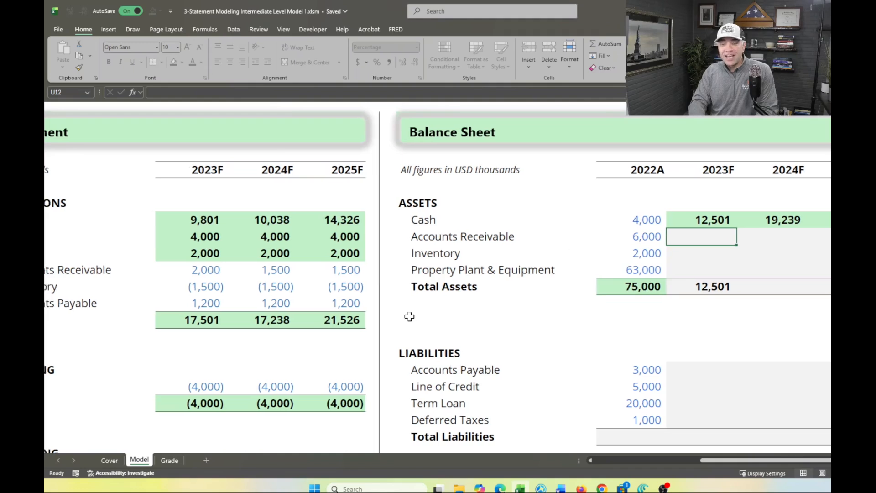
{"action": "scroll", "coordinate": [407, 313], "scroll_direction": "left", "scroll_amount": 5}
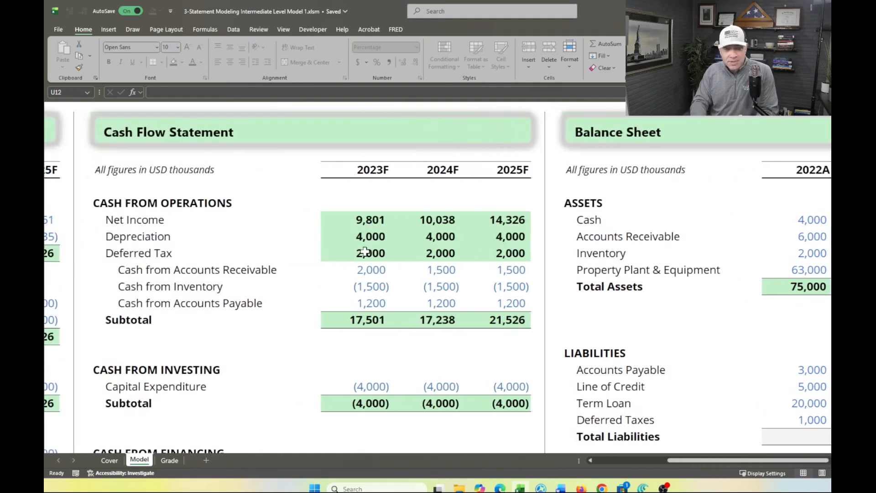
{"action": "left_click", "coordinate": [365, 252]}
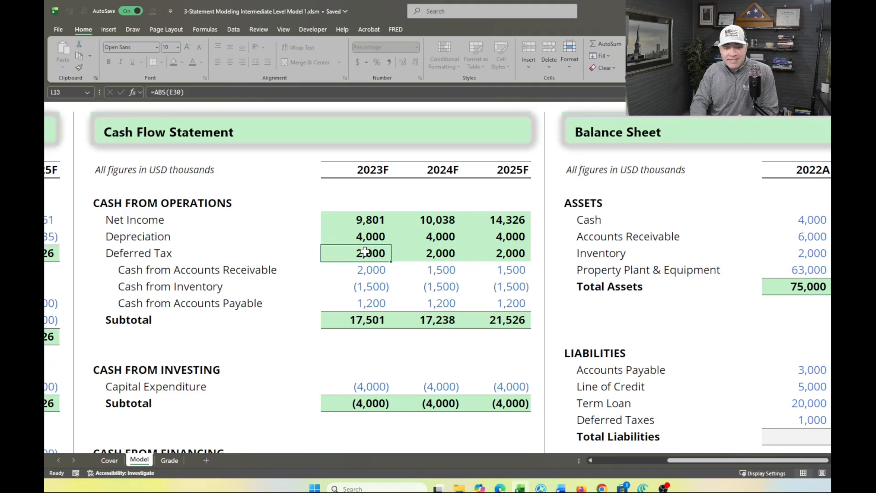
{"action": "left_click", "coordinate": [361, 270]}
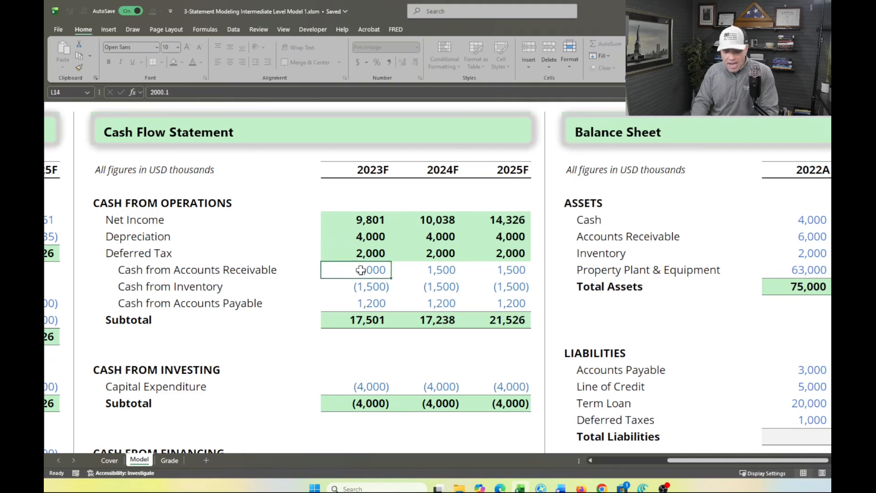
{"action": "key", "text": "shift+Right"}
{"action": "key", "text": "shift+Right"}
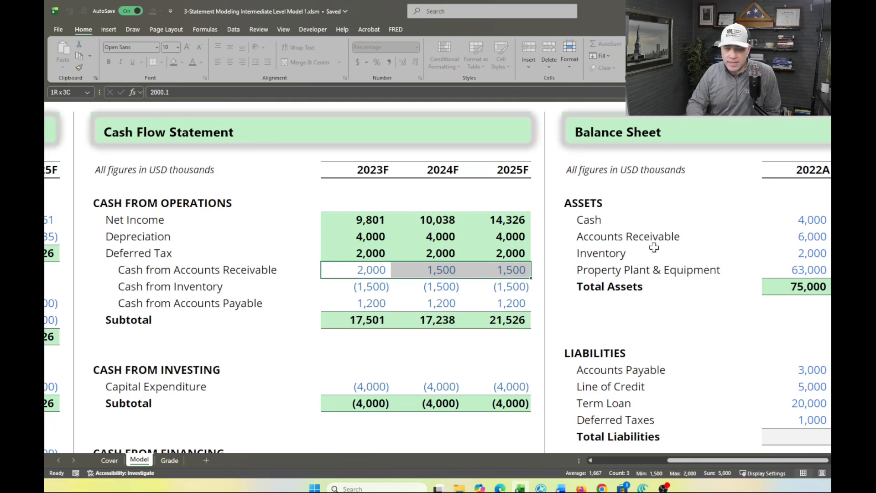
{"action": "scroll", "coordinate": [651, 248], "scroll_direction": "right", "scroll_amount": 1}
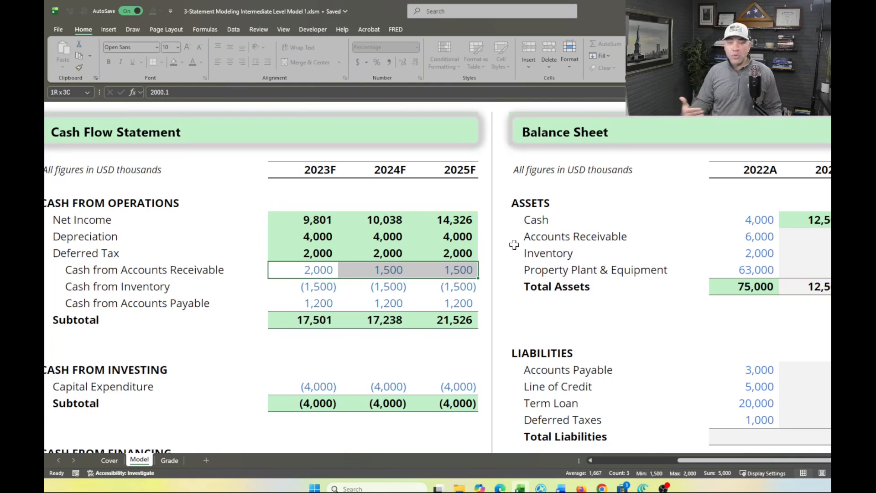
Calculate 2023F Accounts Receivable (U12) as the 2022A balance minus 2023F Cash from Accounts Receivable, using =T12-L14
{"action": "left_click", "coordinate": [821, 236]}
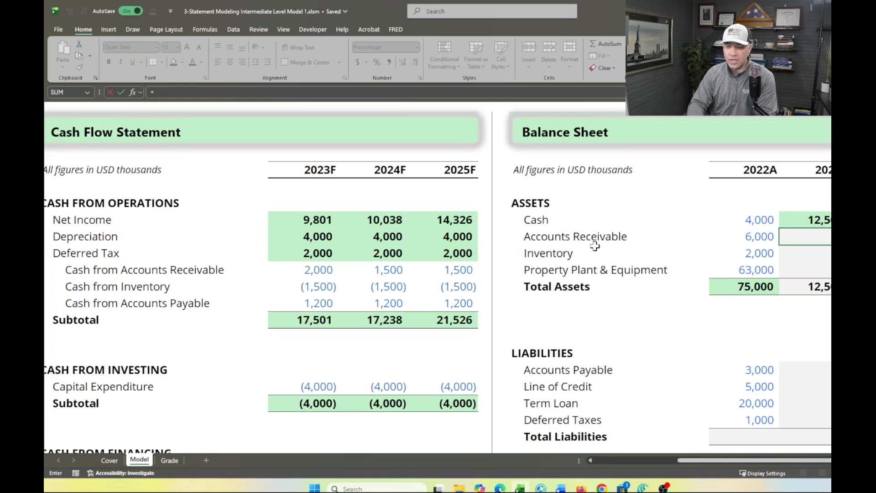
{"action": "scroll", "coordinate": [768, 246], "scroll_direction": "right", "scroll_amount": 5}
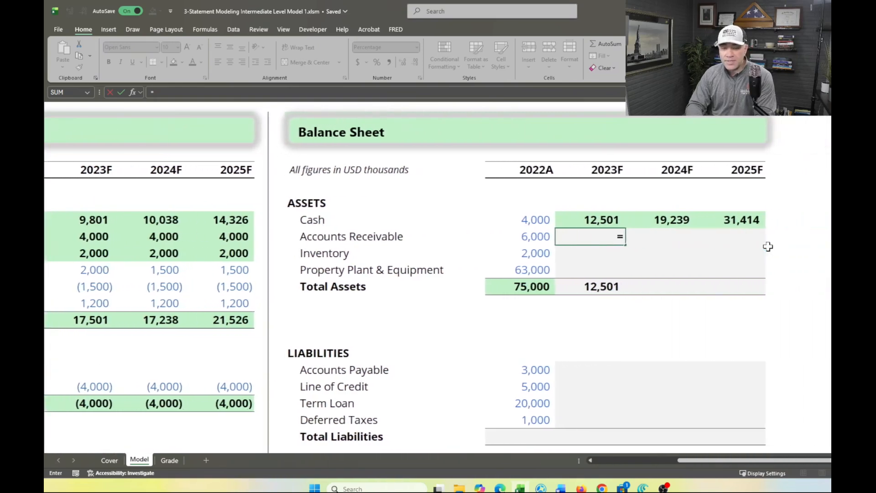
{"action": "scroll", "coordinate": [767, 247], "scroll_direction": "right", "scroll_amount": 2}
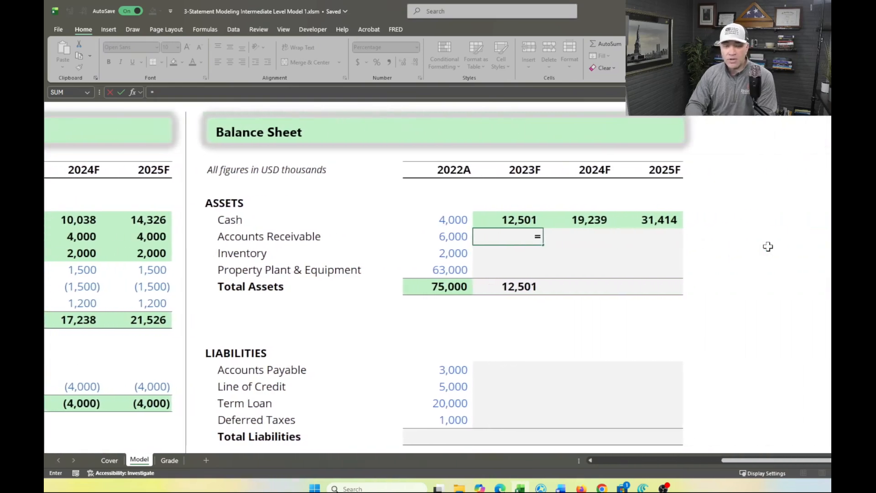
{"action": "left_click", "coordinate": [439, 237]}
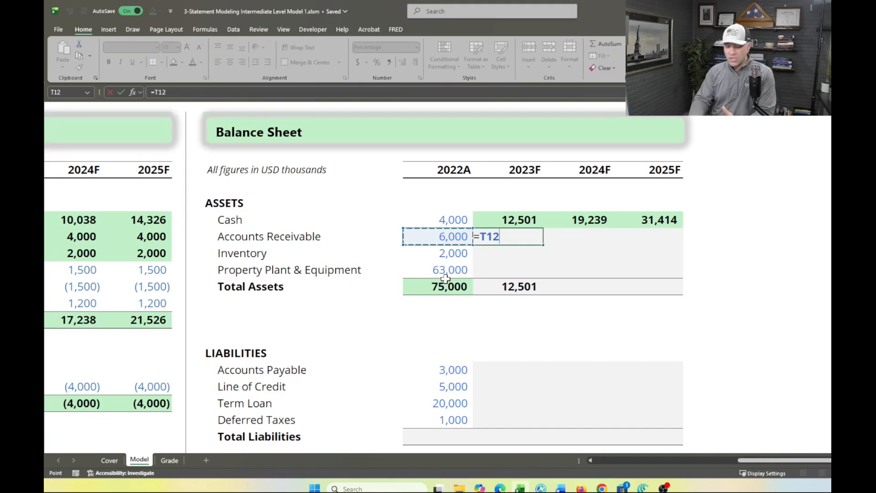
{"action": "type", "text": "-"}
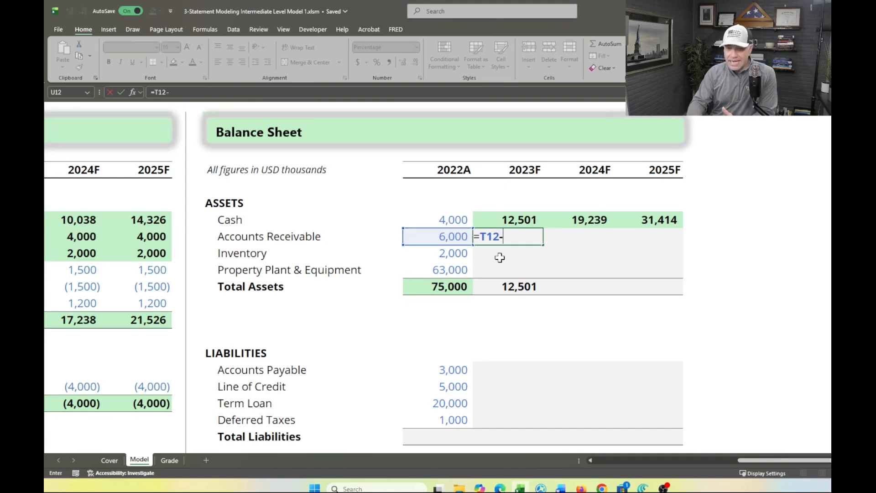
{"action": "scroll", "coordinate": [416, 274], "scroll_direction": "left", "scroll_amount": 4}
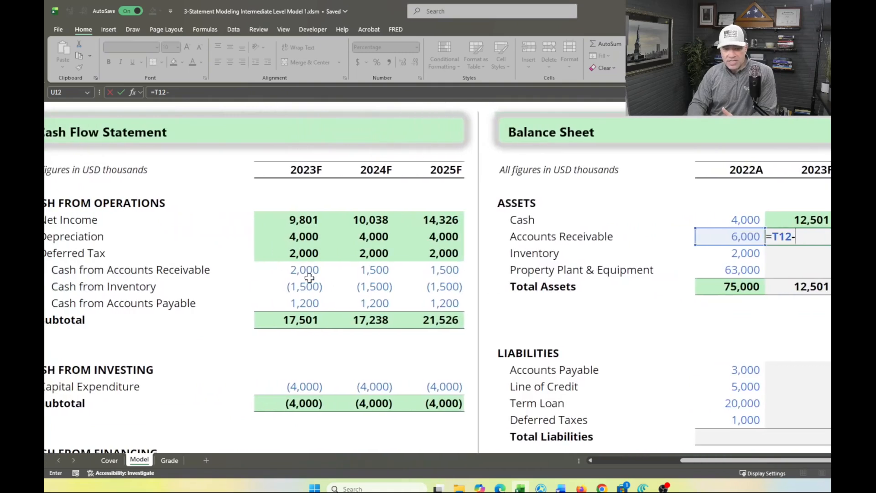
{"action": "left_click", "coordinate": [295, 269]}
{"action": "key", "text": "Return"}
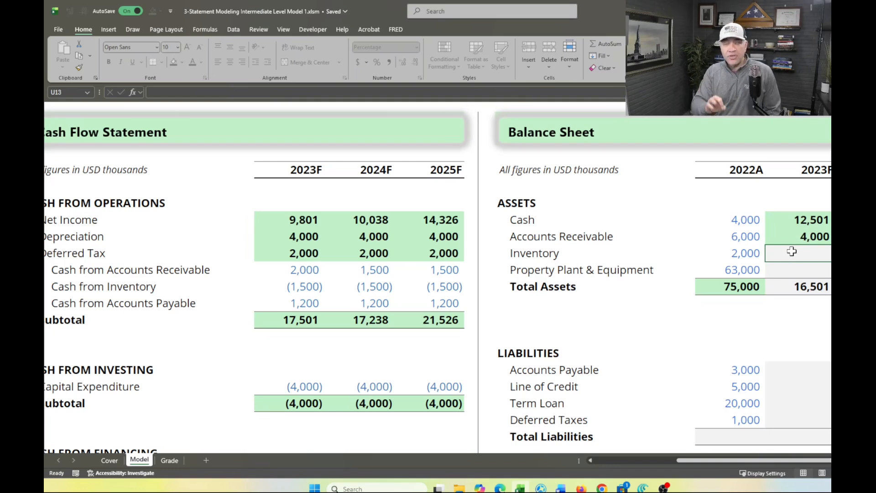
Calculate 2023F Inventory (U13) as the 2022A balance minus 2023F Cash from Inventory, using =T13-L15
{"action": "scroll", "coordinate": [342, 317], "scroll_direction": "left", "scroll_amount": 2}
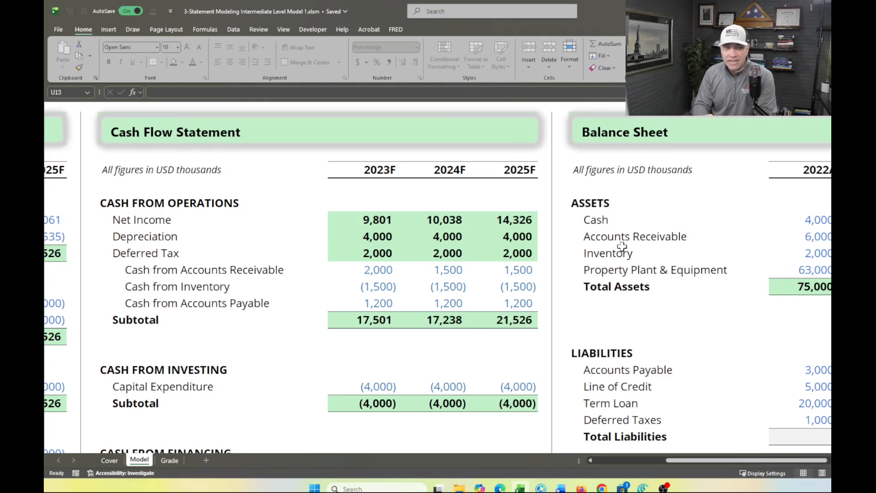
{"action": "type", "text": "="}
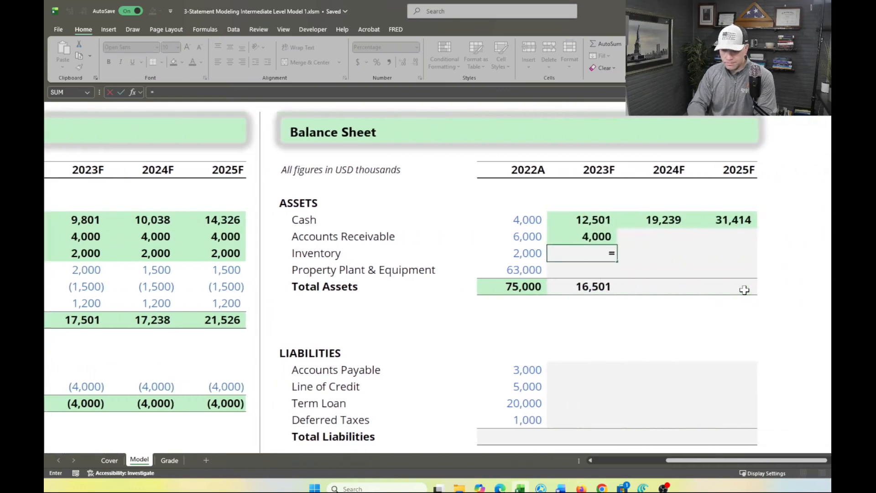
{"action": "left_click", "coordinate": [509, 253]}
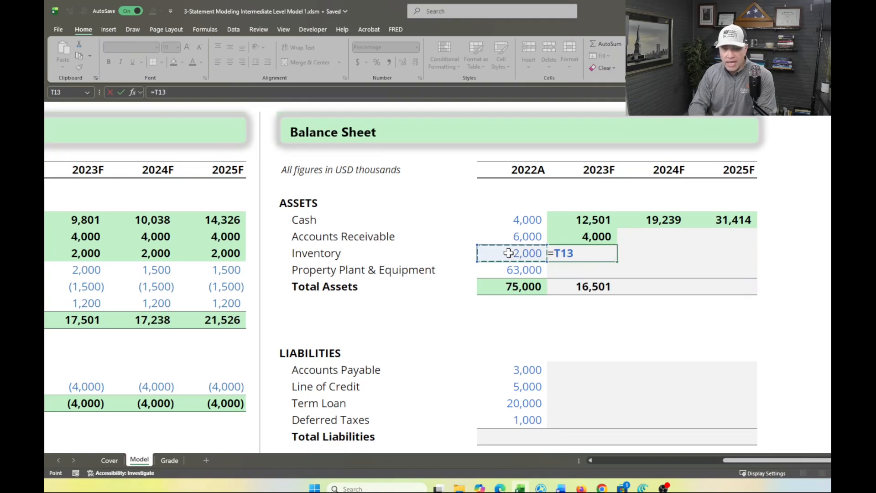
{"action": "type", "text": "-"}
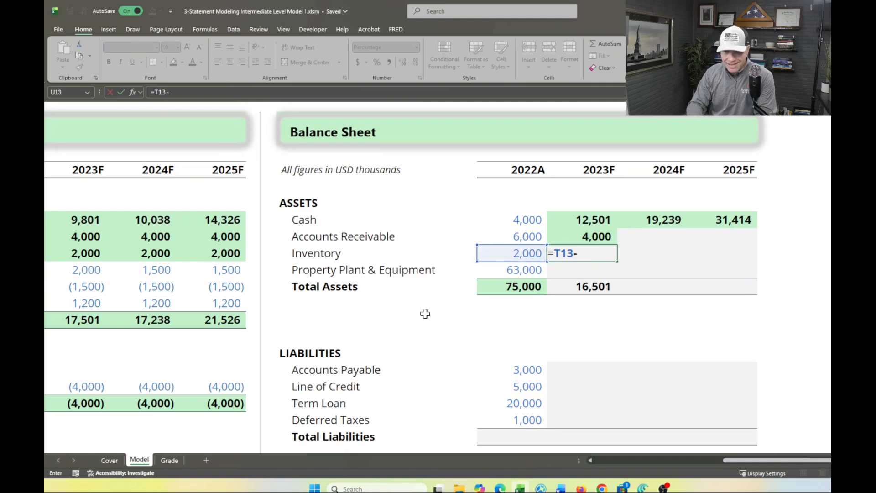
{"action": "scroll", "coordinate": [425, 313], "scroll_direction": "left", "scroll_amount": 5}
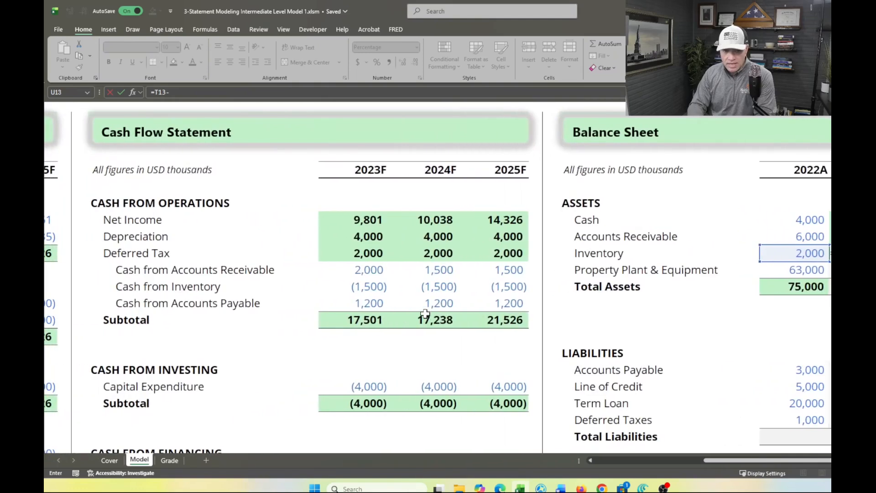
{"action": "left_click", "coordinate": [369, 285]}
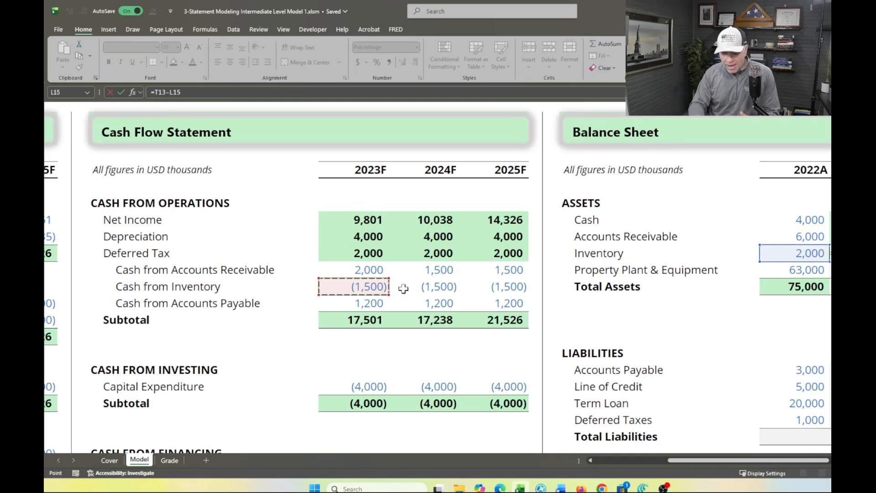
{"action": "key", "text": "Escape"}
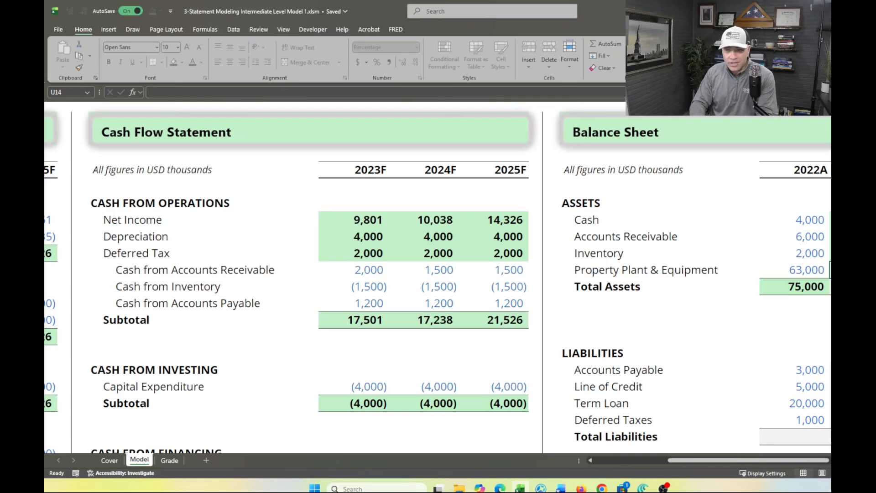
Enter =T14-L21 for 2023F Property Plant & Equipment (U14), subtracting the 2023F Capital Expenditure cash flow from the 2022A balance
{"action": "scroll", "coordinate": [716, 316], "scroll_direction": "right", "scroll_amount": 3}
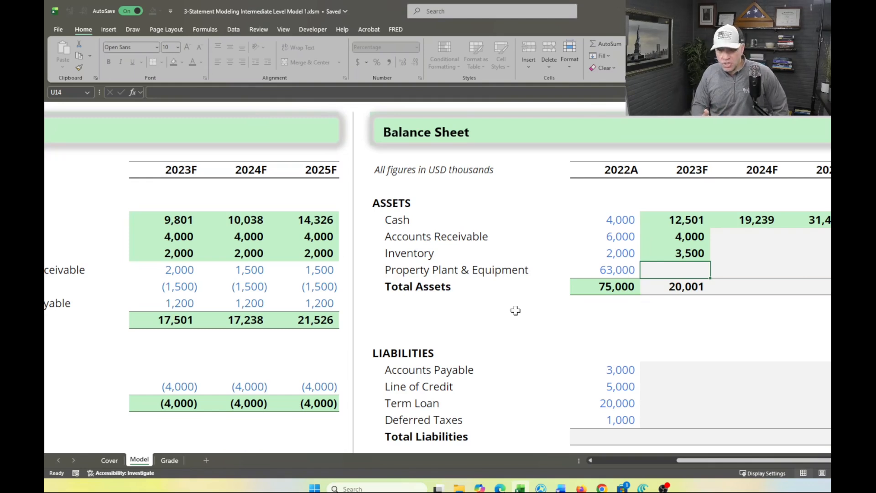
{"action": "scroll", "coordinate": [318, 312], "scroll_direction": "down", "scroll_amount": 2}
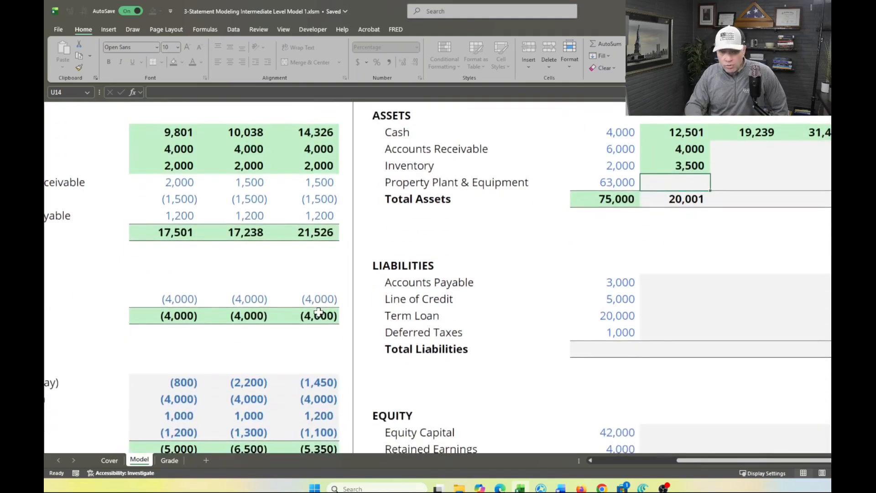
{"action": "scroll", "coordinate": [319, 312], "scroll_direction": "left", "scroll_amount": 4}
{"action": "scroll", "coordinate": [318, 312], "scroll_direction": "left", "scroll_amount": 1}
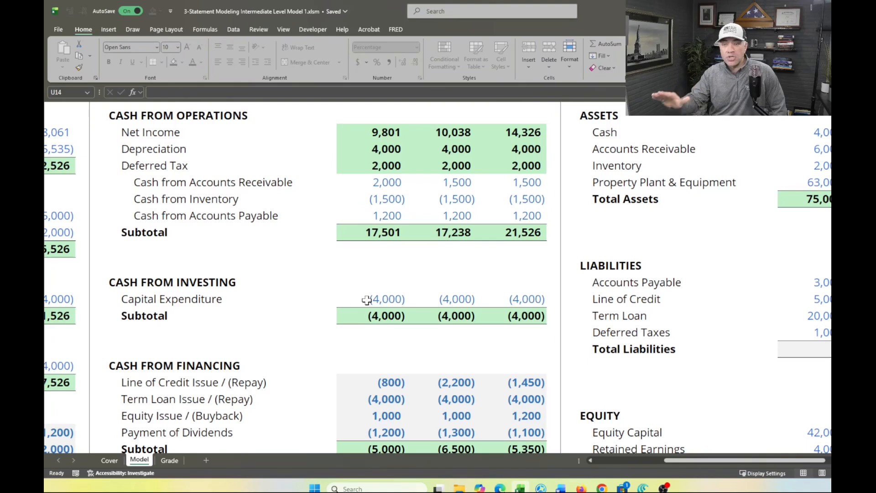
{"action": "left_click_drag", "start_coordinate": [589, 185], "coordinate": [698, 182]}
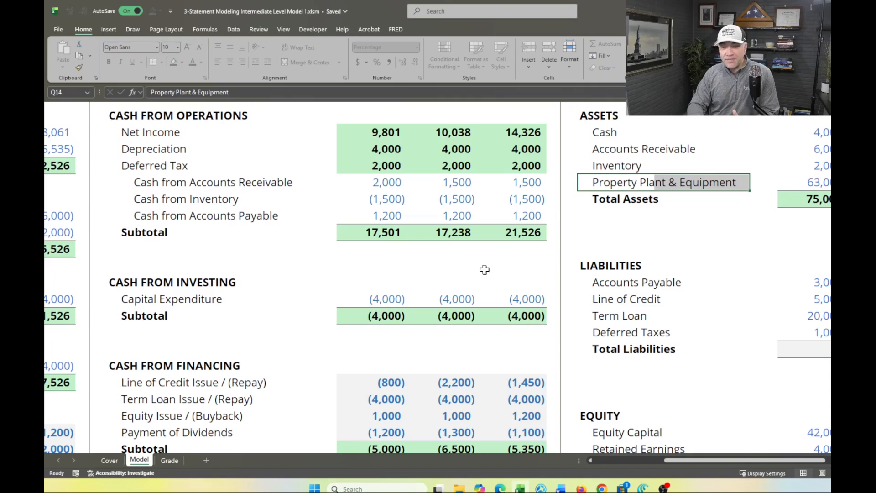
{"action": "scroll", "coordinate": [808, 190], "scroll_direction": "right", "scroll_amount": 3}
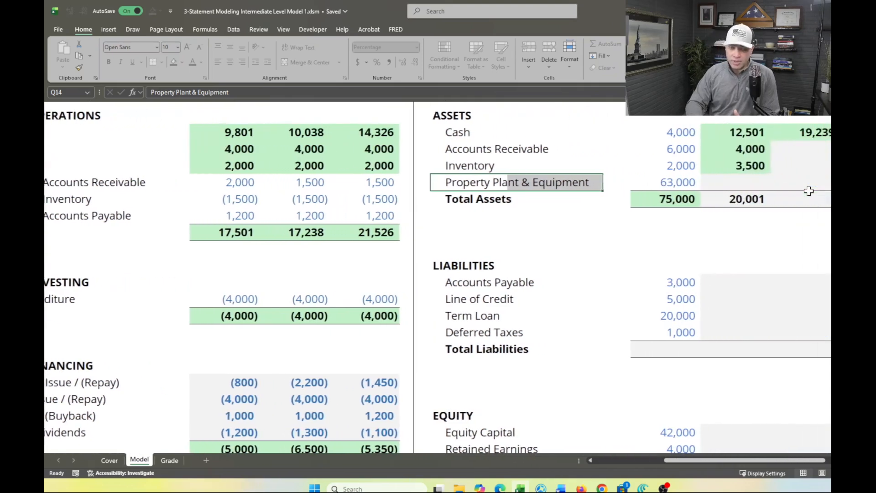
{"action": "left_click", "coordinate": [743, 183]}
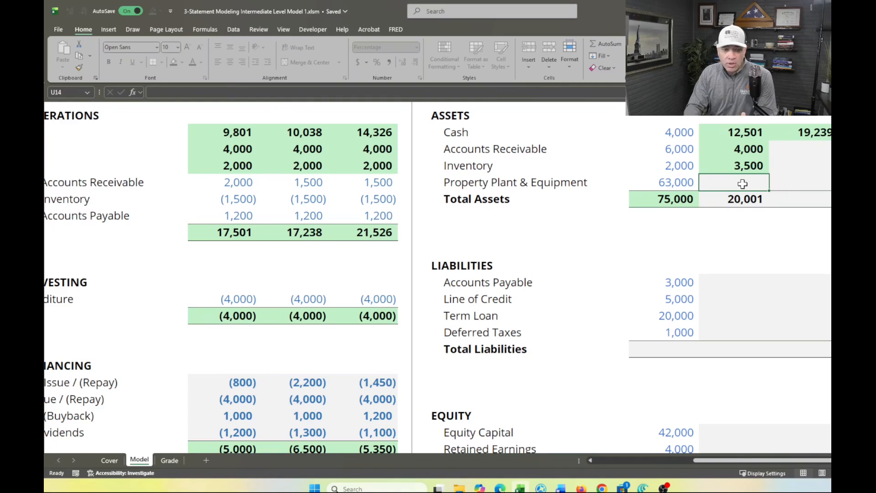
{"action": "type", "text": "="}
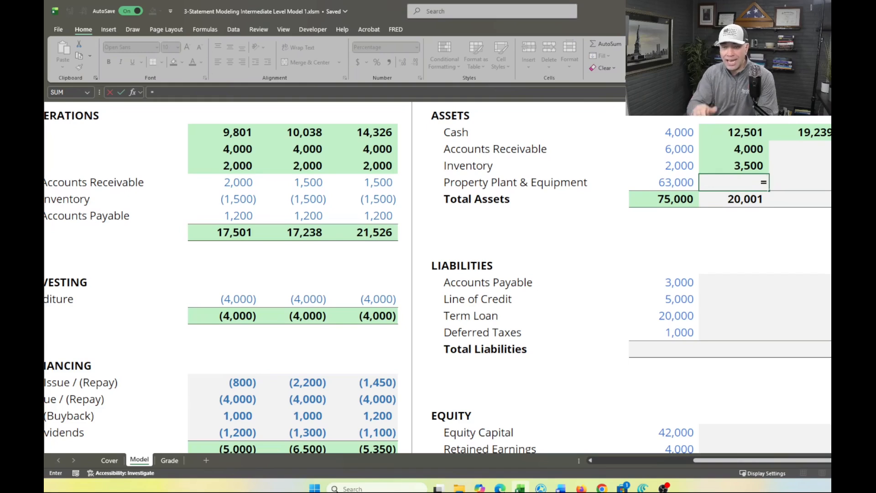
{"action": "left_click", "coordinate": [672, 182]}
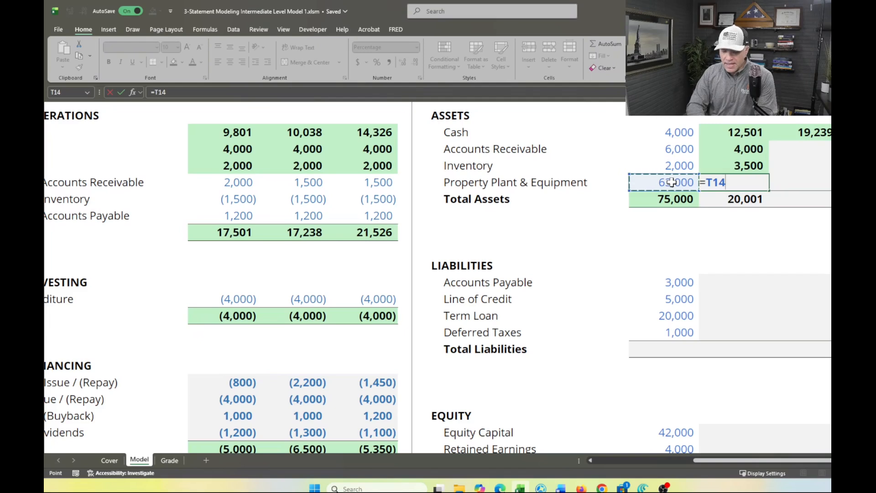
{"action": "type", "text": "-"}
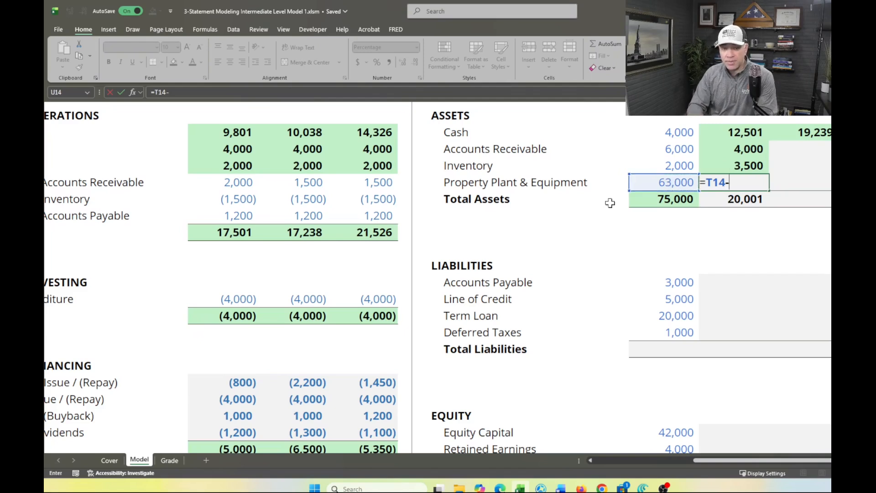
{"action": "left_click", "coordinate": [226, 297]}
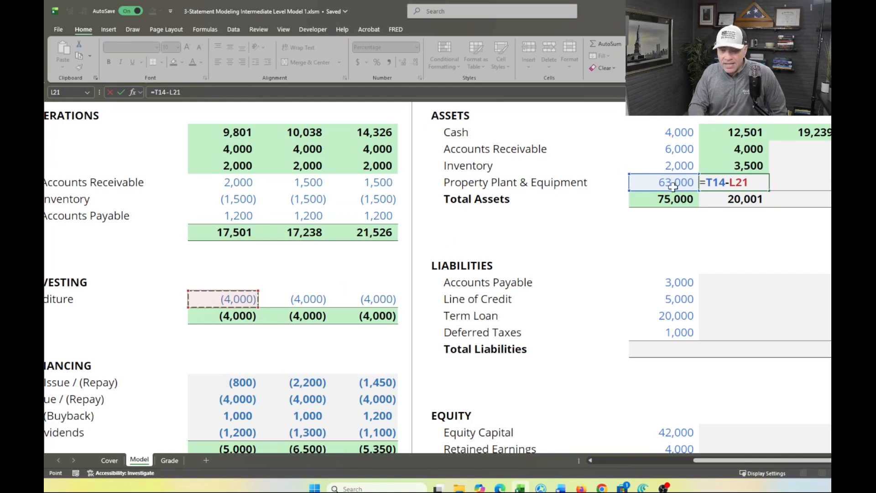
{"action": "key", "text": "Return"}
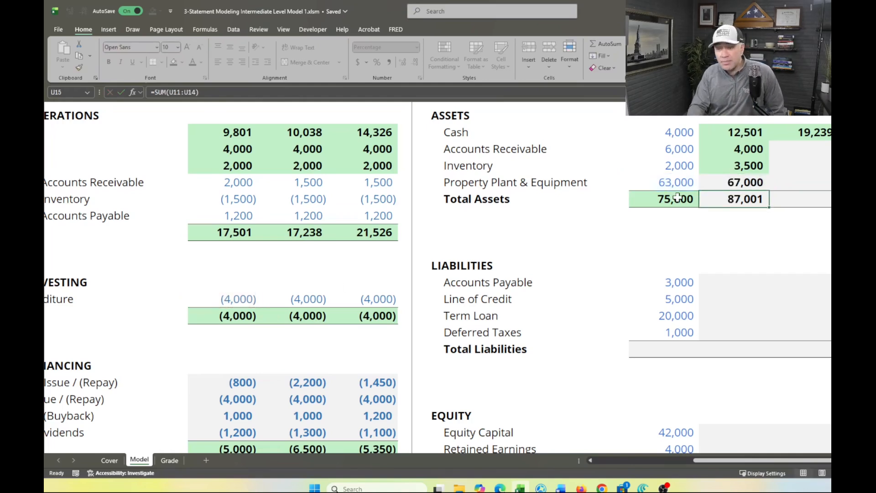
Change the 2023F Property Plant & Equipment formula (U14) to =T14-L21+E21, so the income statement's 2023F depreciation reduces the balance
{"action": "double_click", "coordinate": [741, 181]}
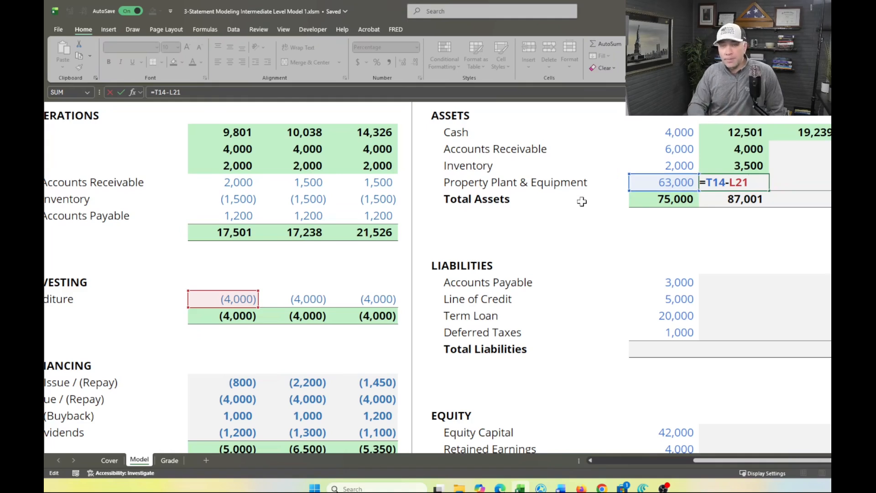
{"action": "scroll", "coordinate": [364, 258], "scroll_direction": "left", "scroll_amount": 3}
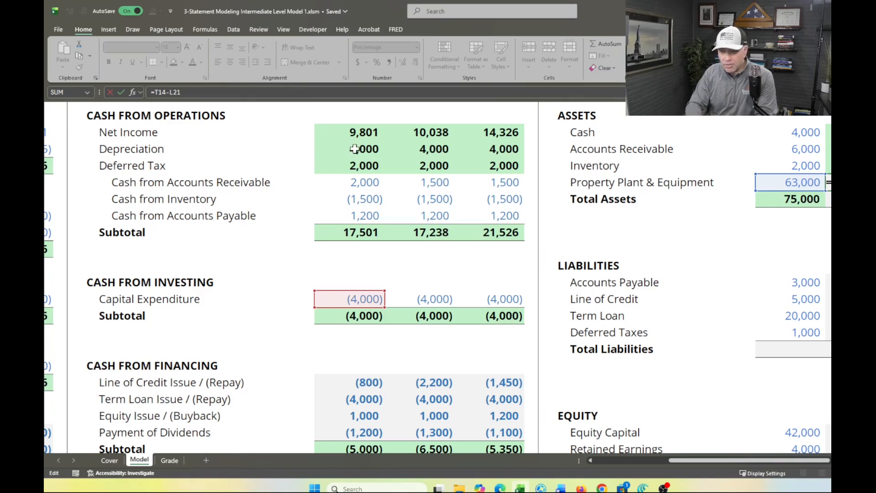
{"action": "scroll", "coordinate": [192, 229], "scroll_direction": "left", "scroll_amount": 5}
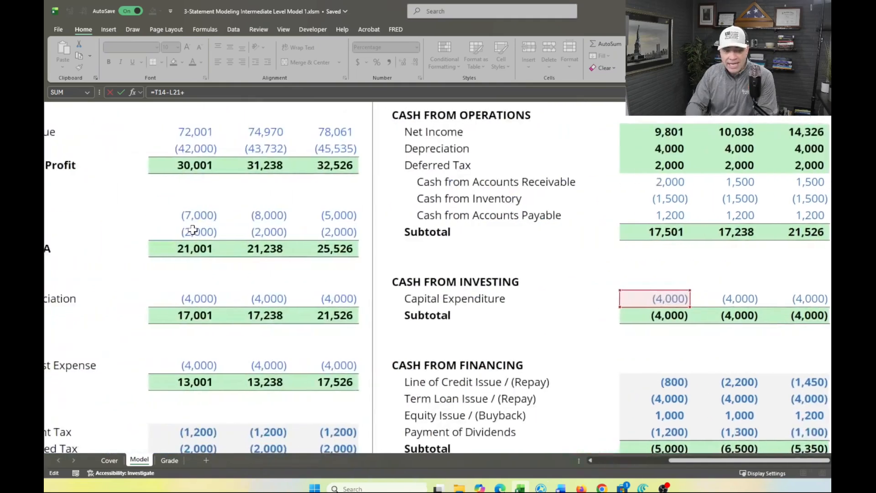
{"action": "left_click", "coordinate": [271, 296]}
{"action": "key", "text": "Return"}
{"action": "scroll", "coordinate": [272, 295], "scroll_direction": "right", "scroll_amount": 5}
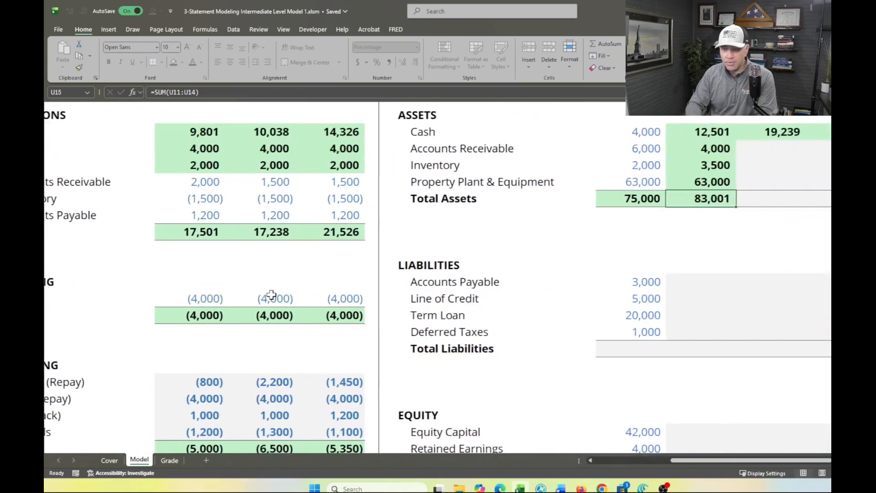
{"action": "left_click", "coordinate": [609, 182]}
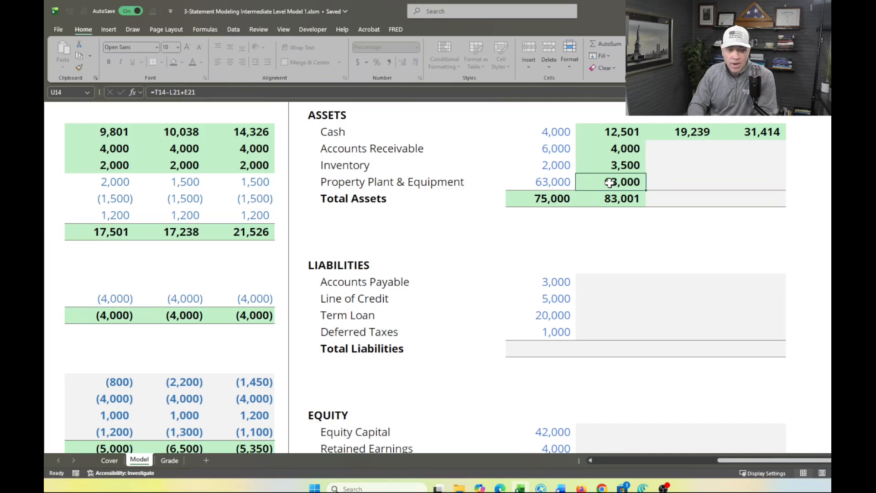
Fill the 2023F Accounts Receivable through Total Assets formulas (U12:U15) across 2024F and 2025F, and check the Grade sheet
{"action": "scroll", "coordinate": [463, 269], "scroll_direction": "left", "scroll_amount": 5}
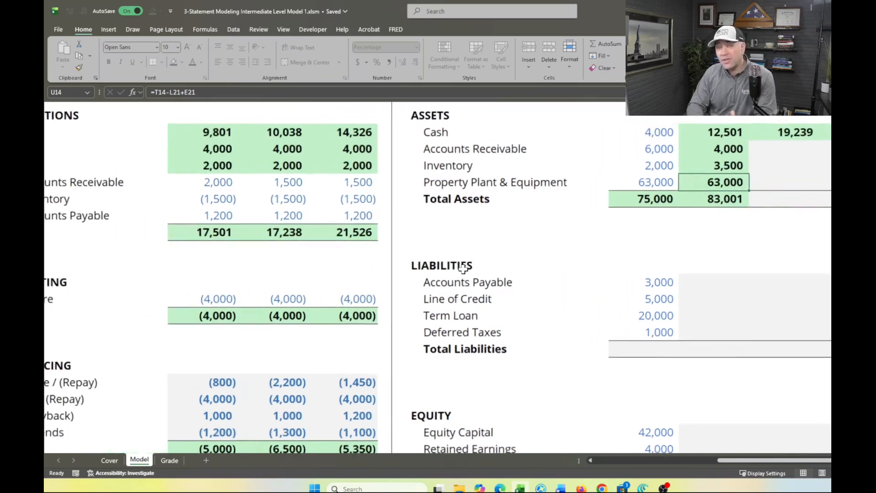
{"action": "scroll", "coordinate": [463, 270], "scroll_direction": "right", "scroll_amount": 5}
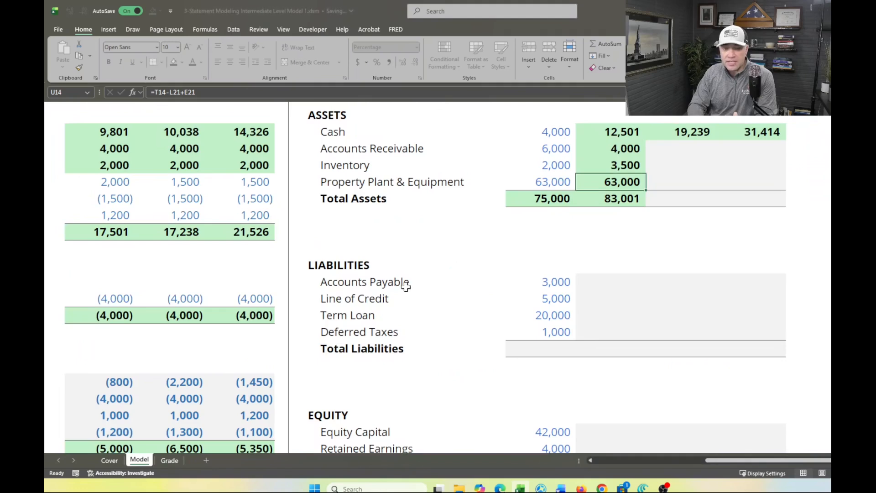
{"action": "scroll", "coordinate": [401, 281], "scroll_direction": "left", "scroll_amount": 6}
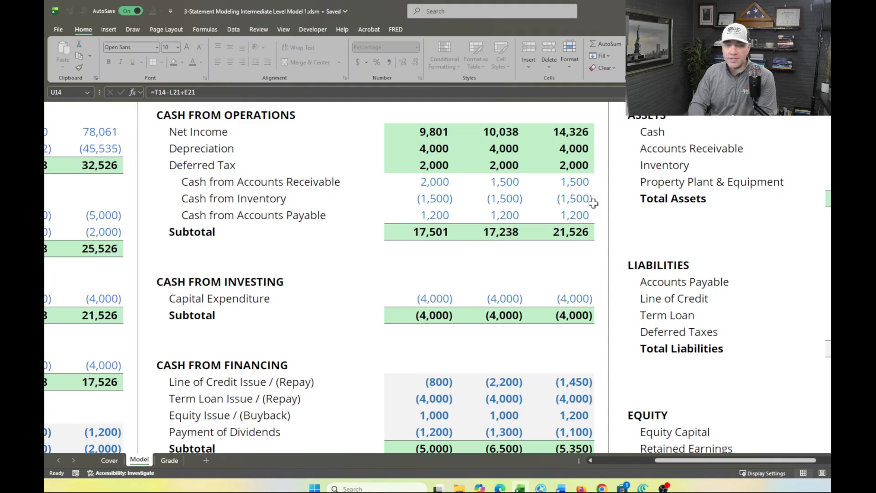
{"action": "scroll", "coordinate": [502, 155], "scroll_direction": "right", "scroll_amount": 6}
{"action": "left_click", "coordinate": [592, 147]}
{"action": "key", "text": "shift+Down"}
{"action": "key", "text": "shift+Down"}
{"action": "key", "text": "shift+Down"}
{"action": "key", "text": "shift+Right"}
{"action": "key", "text": "shift+Right"}
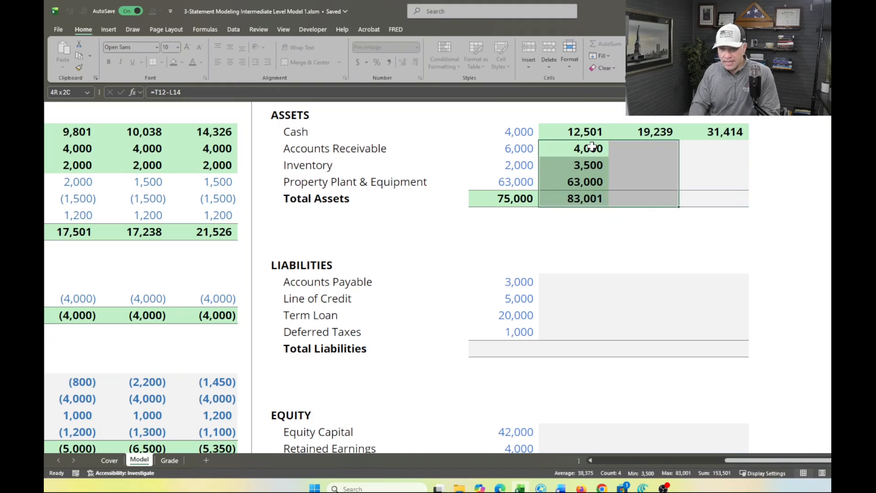
{"action": "key", "text": "ctrl+r"}
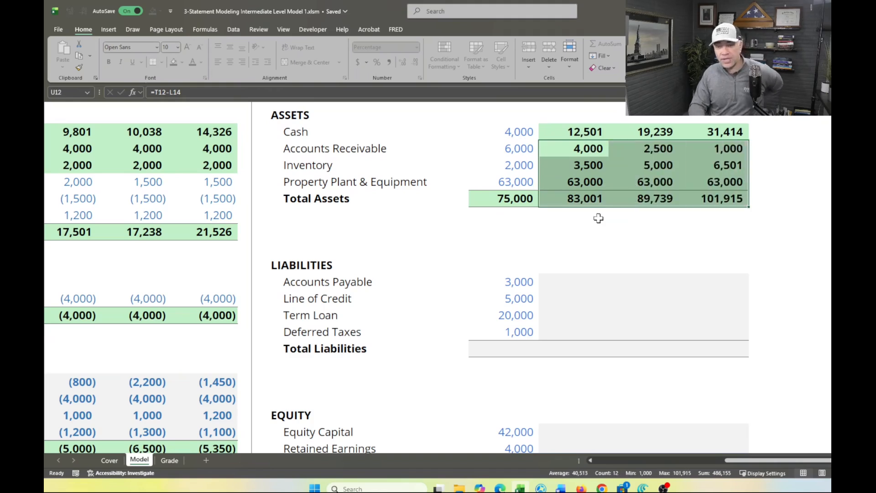
{"action": "left_click", "coordinate": [168, 460]}
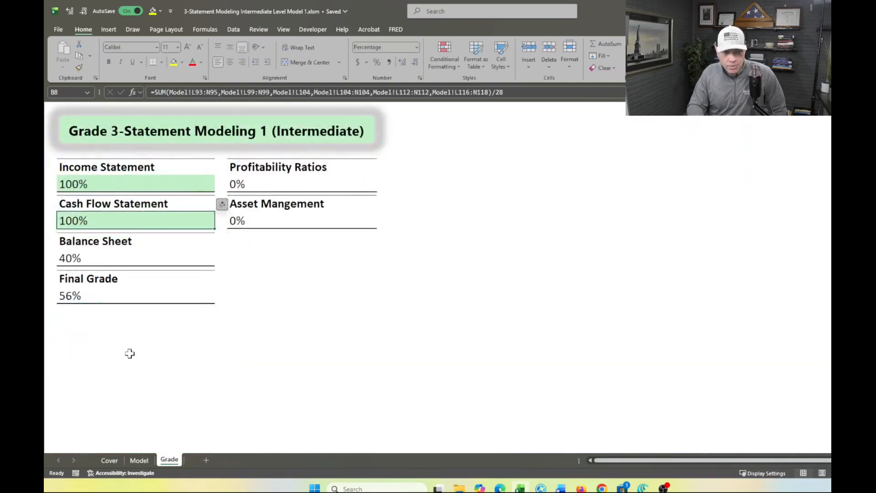
{"action": "left_click", "coordinate": [142, 460]}
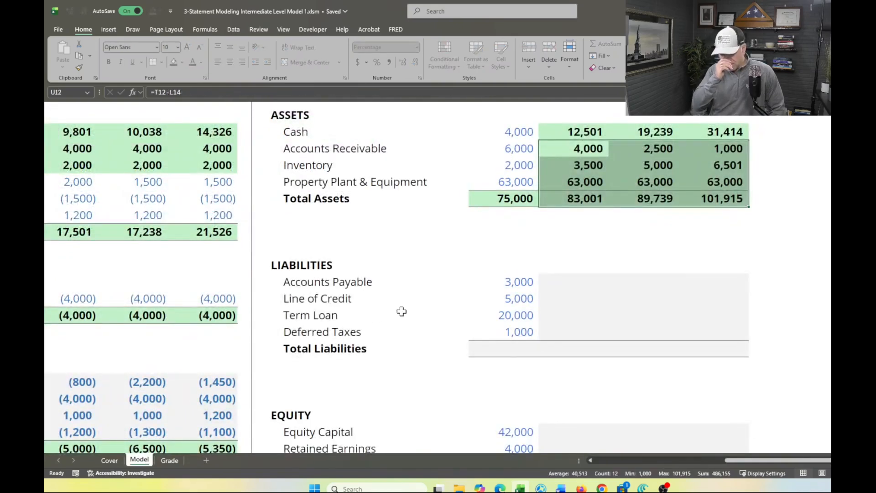
Calculate 2022A Total Liabilities (T24) with =SUM(T20:T23) and fill the formula across to 2023F
{"action": "left_click", "coordinate": [520, 349]}
{"action": "type", "text": "=SUM(T20:T2"}
{"action": "key", "text": "Return"}
{"action": "left_click", "coordinate": [521, 351]}
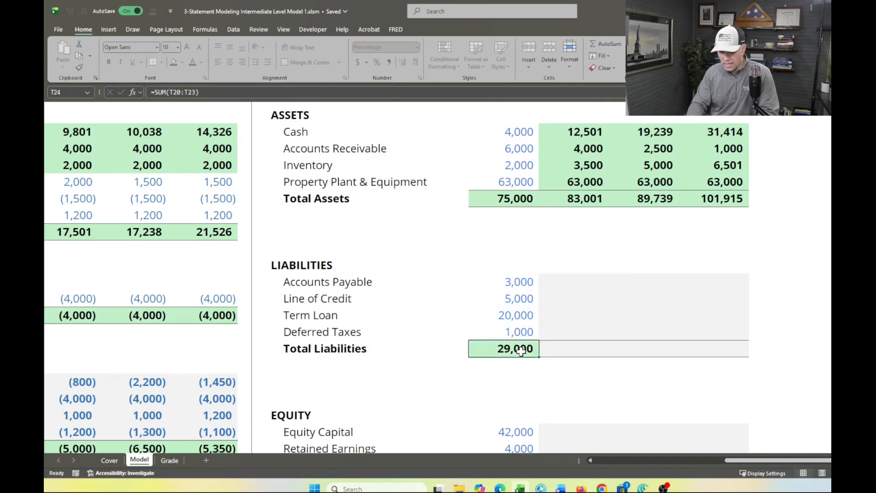
{"action": "key", "text": "shift+Right"}
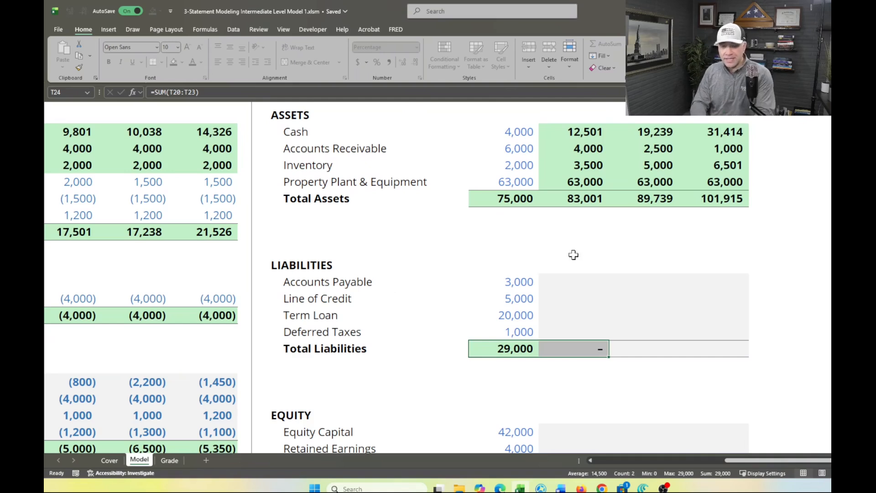
Calculate 2023F Accounts Payable (U20) as the 2022A balance plus 2023F Cash from Accounts Payable, using =T20+L16
{"action": "left_click", "coordinate": [564, 284]}
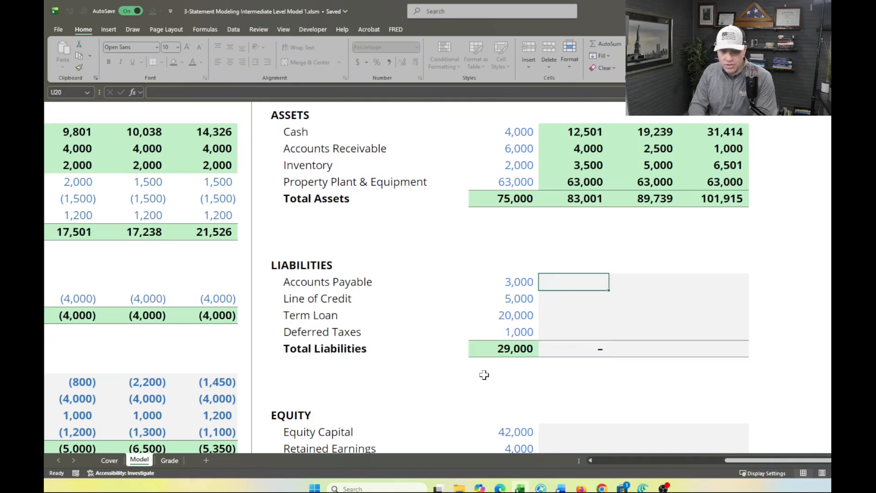
{"action": "scroll", "coordinate": [484, 375], "scroll_direction": "left", "scroll_amount": 5}
{"action": "type", "text": "="}
{"action": "left_click", "coordinate": [744, 281]}
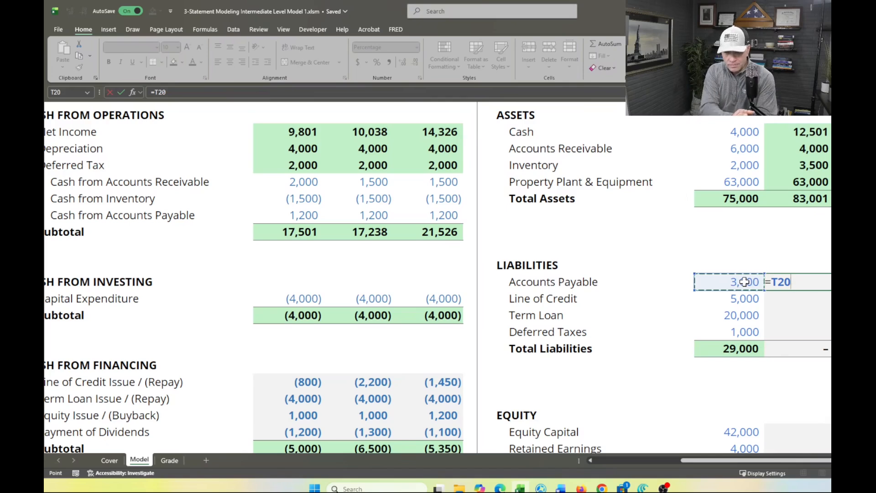
{"action": "scroll", "coordinate": [429, 302], "scroll_direction": "left", "scroll_amount": 1}
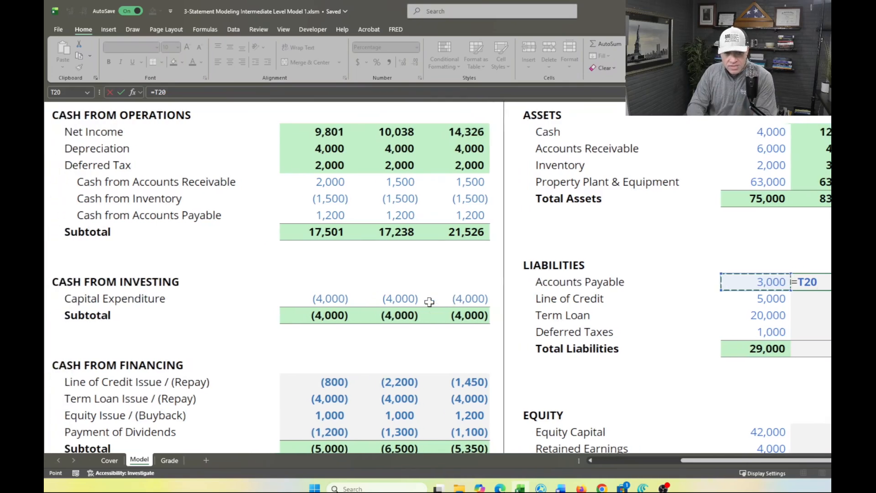
{"action": "scroll", "coordinate": [429, 301], "scroll_direction": "left", "scroll_amount": 1}
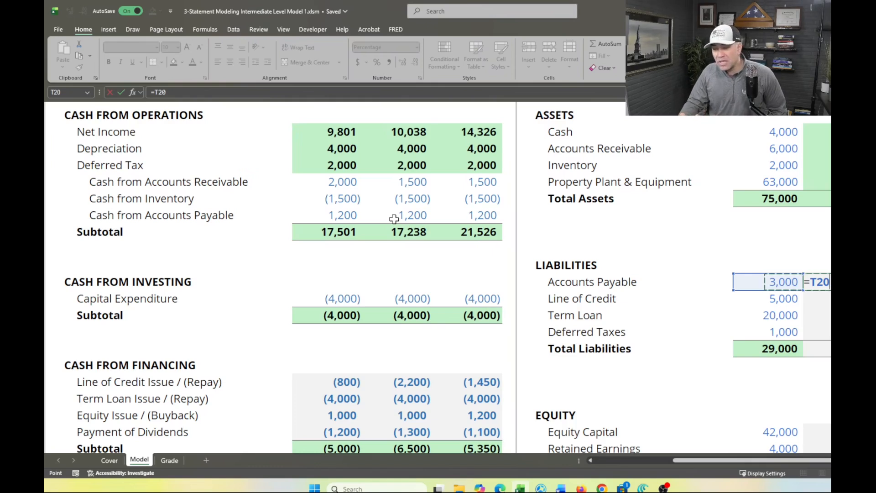
{"action": "type", "text": "+"}
{"action": "left_click", "coordinate": [334, 214]}
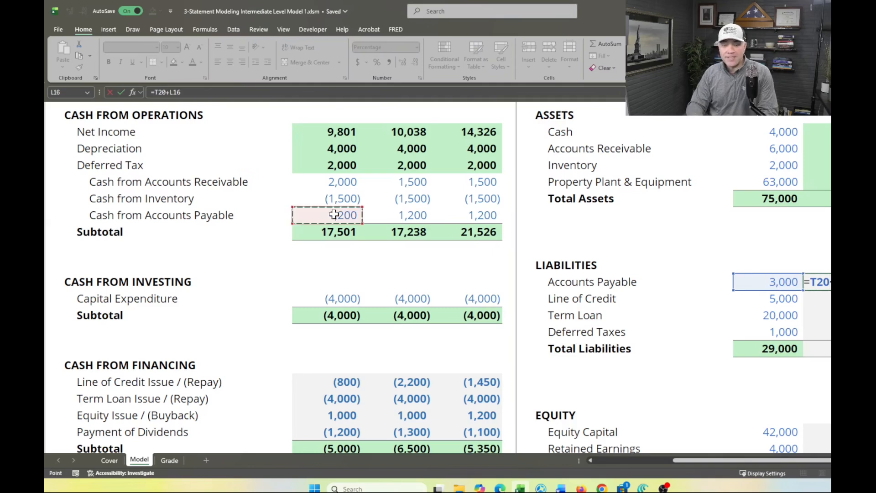
{"action": "key", "text": "Return"}
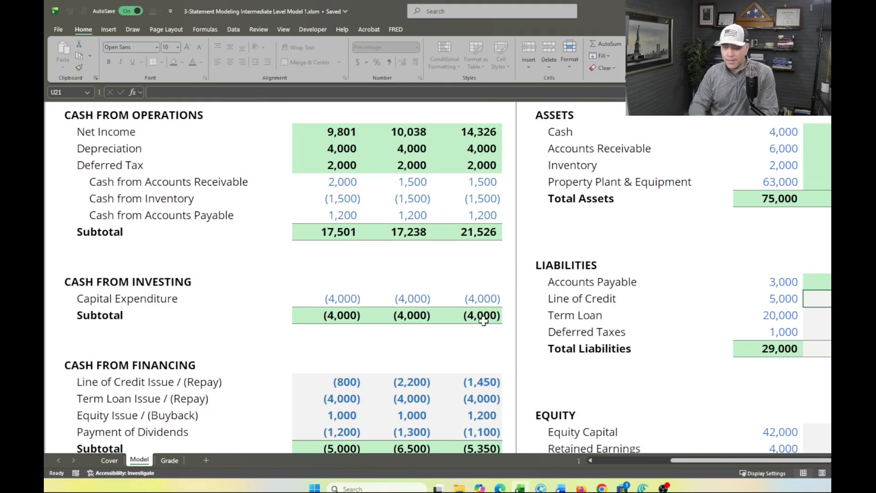
Begin the 2023F Line of Credit formula (U21) with a reference to the 2022A balance, =T21
{"action": "scroll", "coordinate": [483, 321], "scroll_direction": "down", "scroll_amount": 1}
{"action": "type", "text": "="}
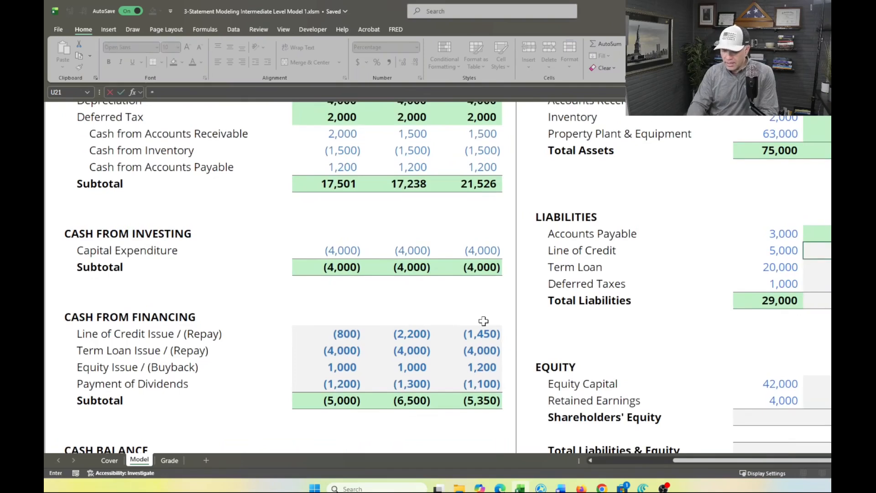
{"action": "key", "text": "Left"}
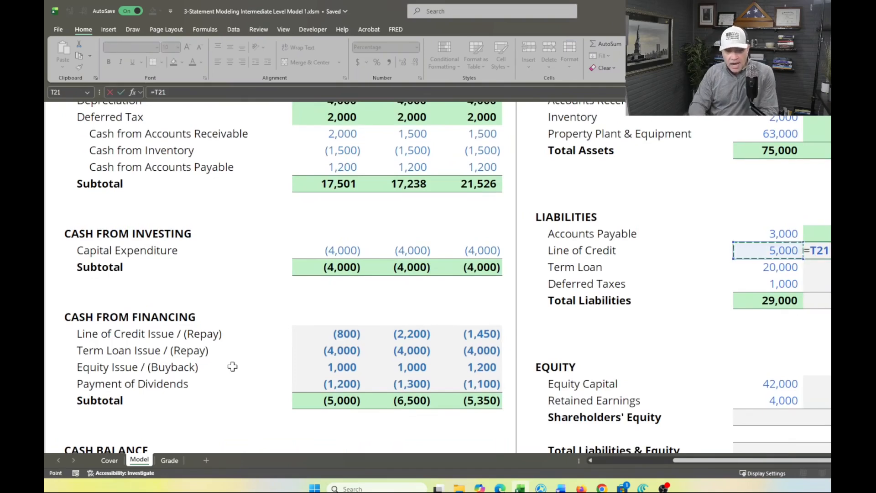
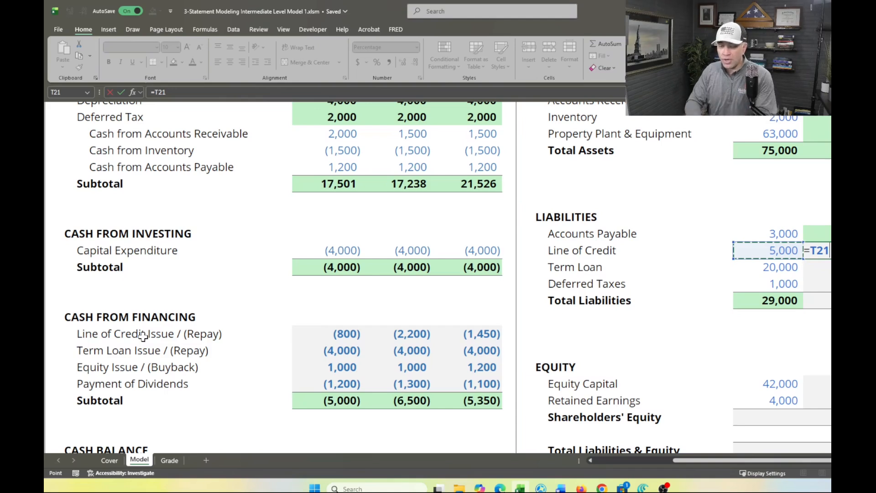
Complete the 2023F Line of Credit formula (U21) by adding the 2023F Line of Credit Issue / (Repay), giving =T21+L26
{"action": "type", "text": "-"}
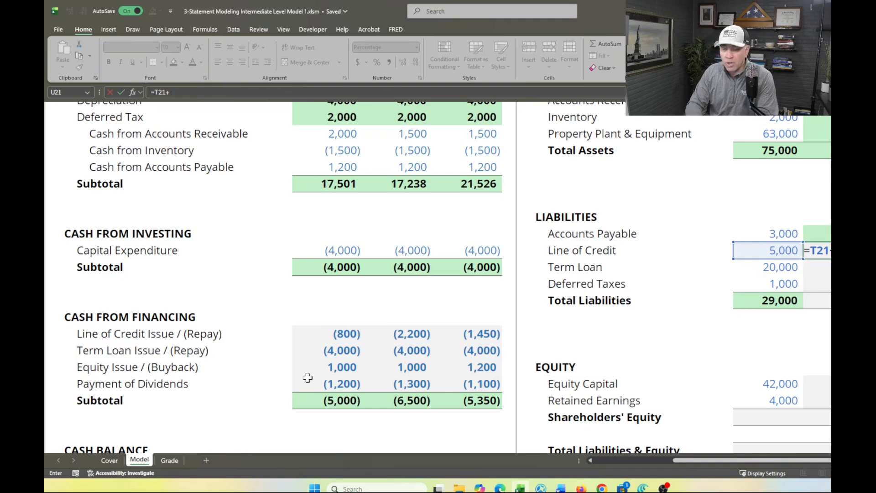
{"action": "left_click", "coordinate": [329, 332]}
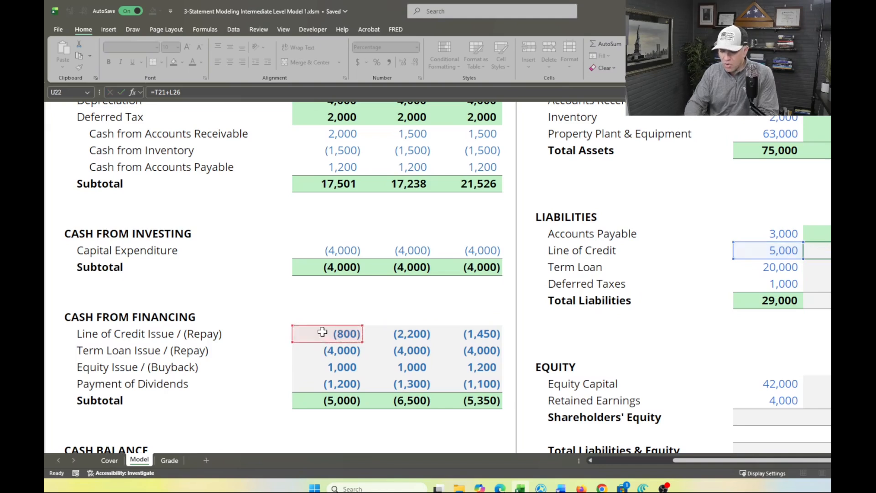
{"action": "key", "text": "Return"}
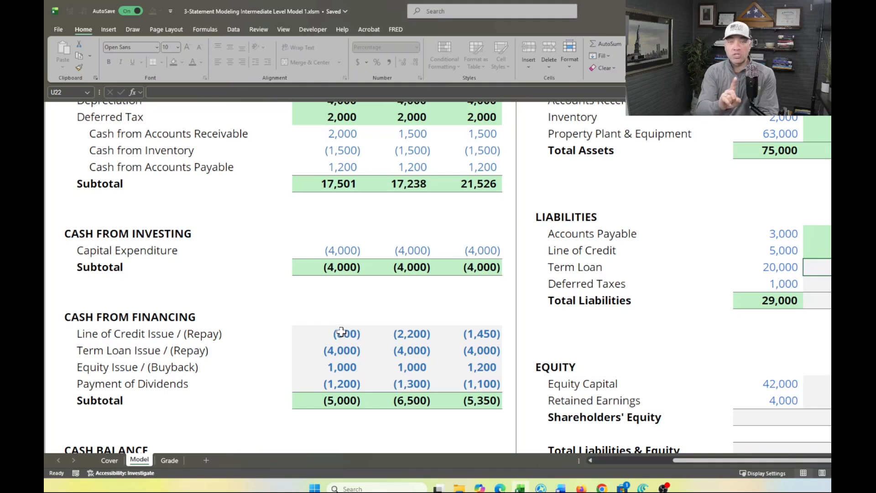
{"action": "scroll", "coordinate": [341, 331], "scroll_direction": "right", "scroll_amount": 3}
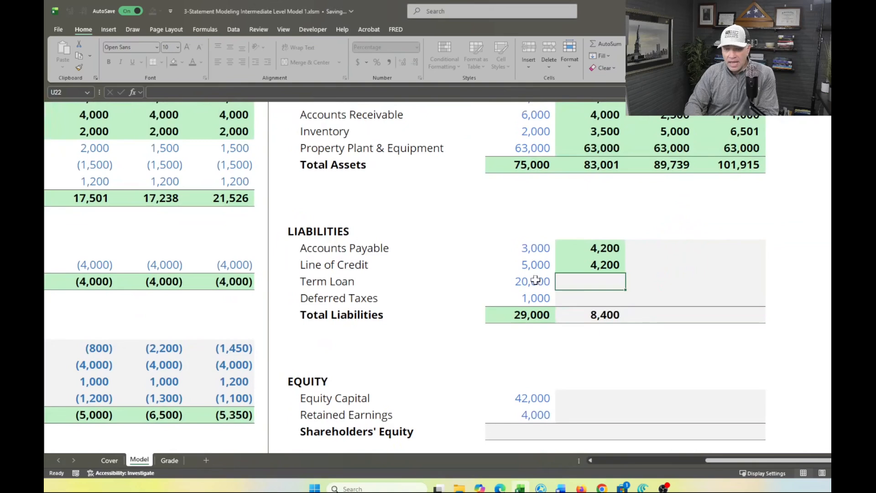
{"action": "left_click", "coordinate": [540, 260]}
{"action": "left_click", "coordinate": [578, 263]}
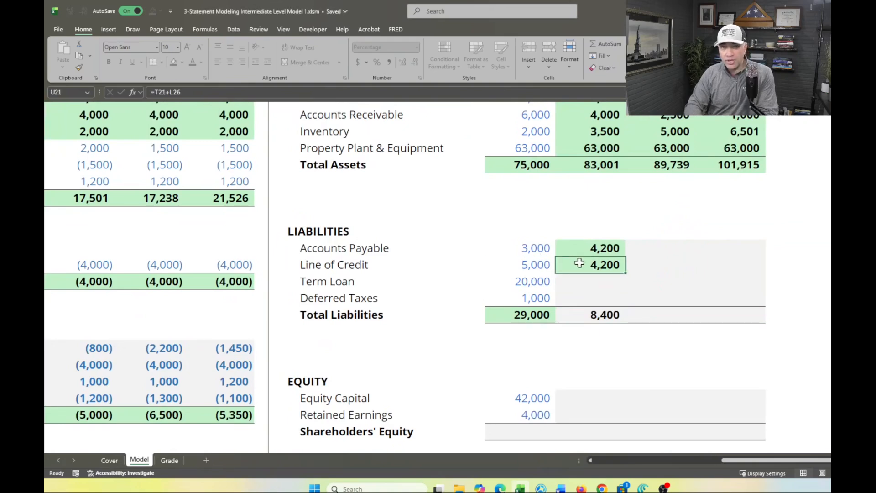
Calculate 2023F Term Loan (U22) as the 2022A balance plus 2023F Term Loan Issue / (Repay), using =T22+L27
{"action": "left_click", "coordinate": [573, 285]}
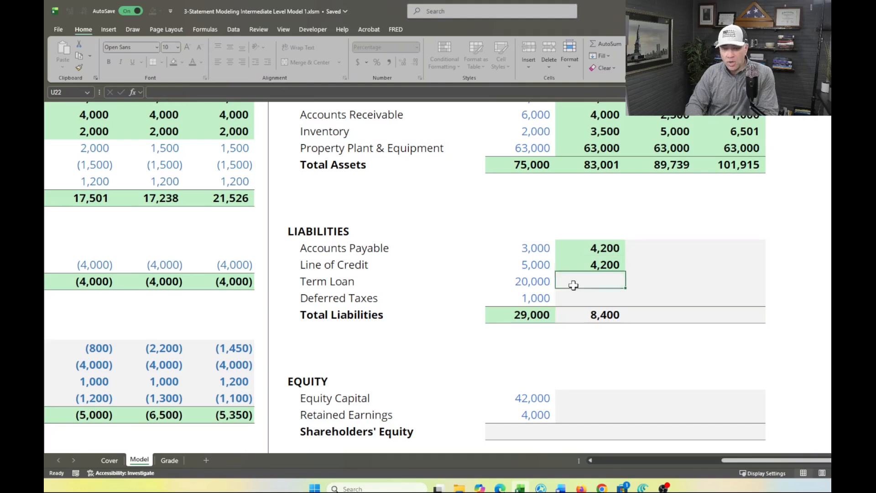
{"action": "type", "text": "="}
{"action": "key", "text": "Left"}
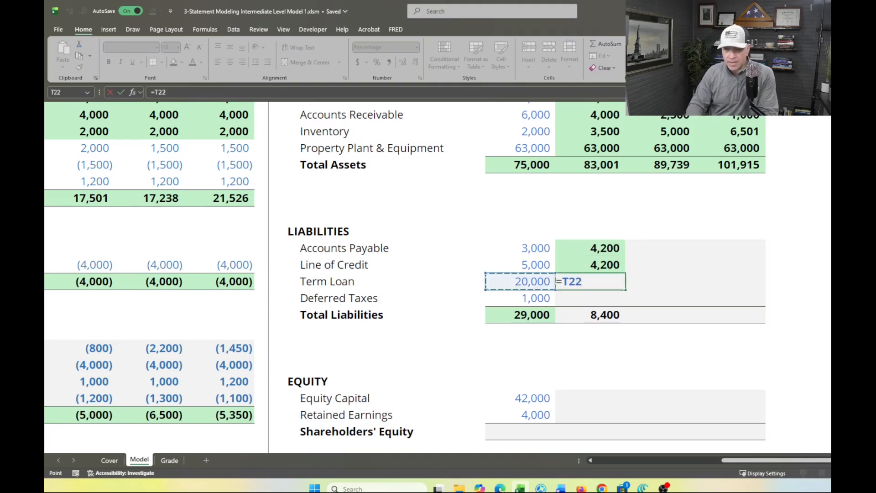
{"action": "type", "text": "+"}
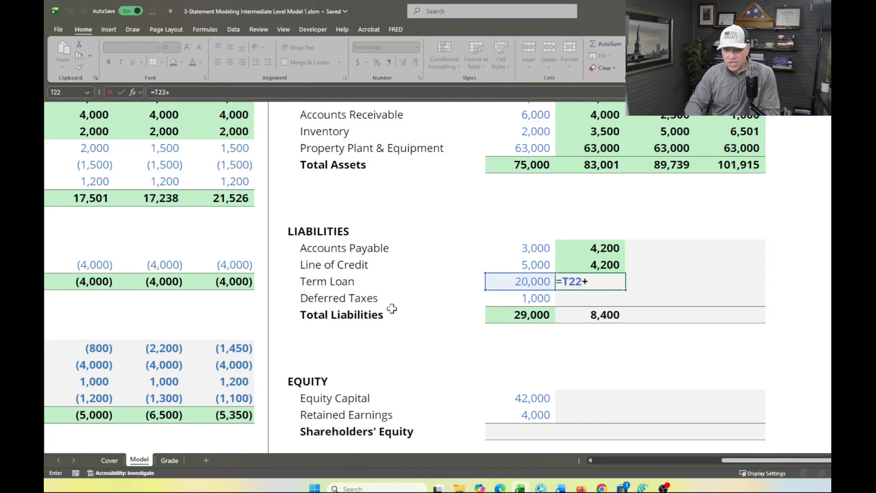
{"action": "scroll", "coordinate": [381, 309], "scroll_direction": "left", "scroll_amount": 3}
{"action": "scroll", "coordinate": [382, 309], "scroll_direction": "left", "scroll_amount": 4}
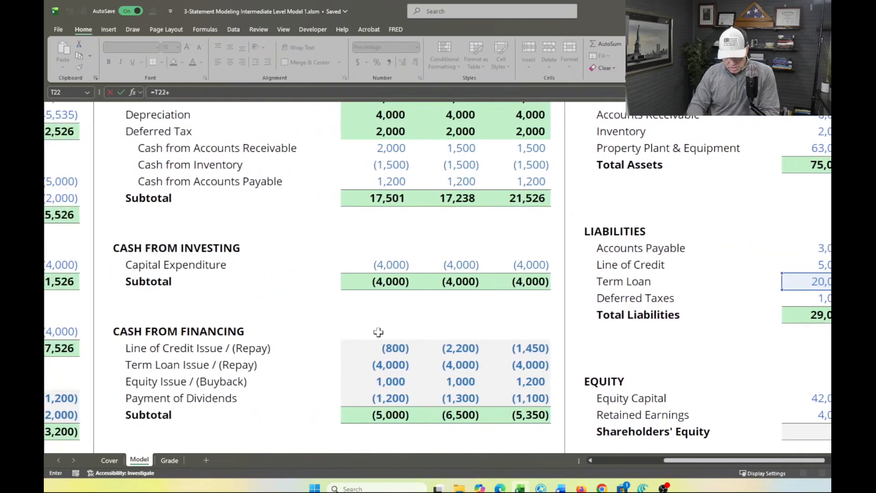
{"action": "left_click", "coordinate": [372, 364]}
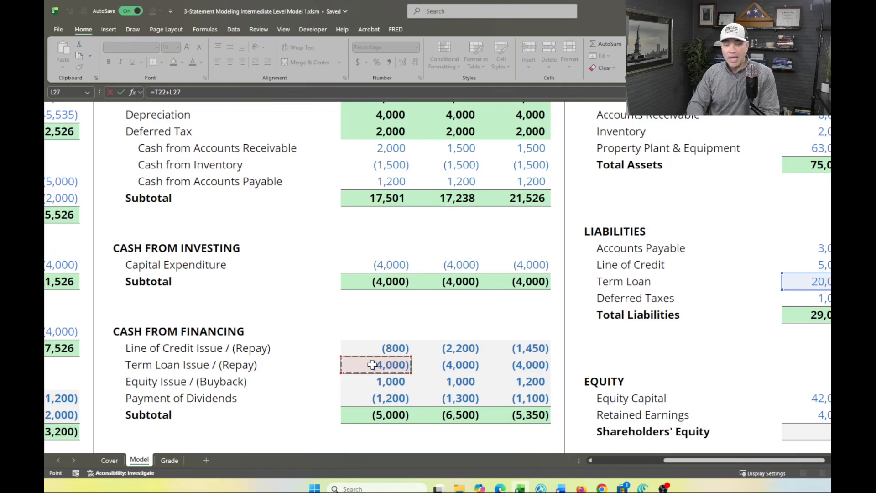
{"action": "scroll", "coordinate": [373, 365], "scroll_direction": "right", "scroll_amount": 5}
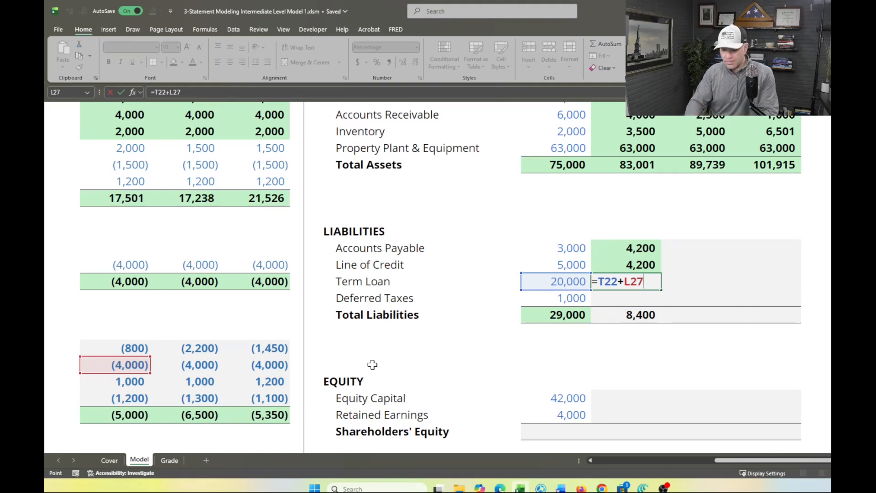
{"action": "key", "text": "Return"}
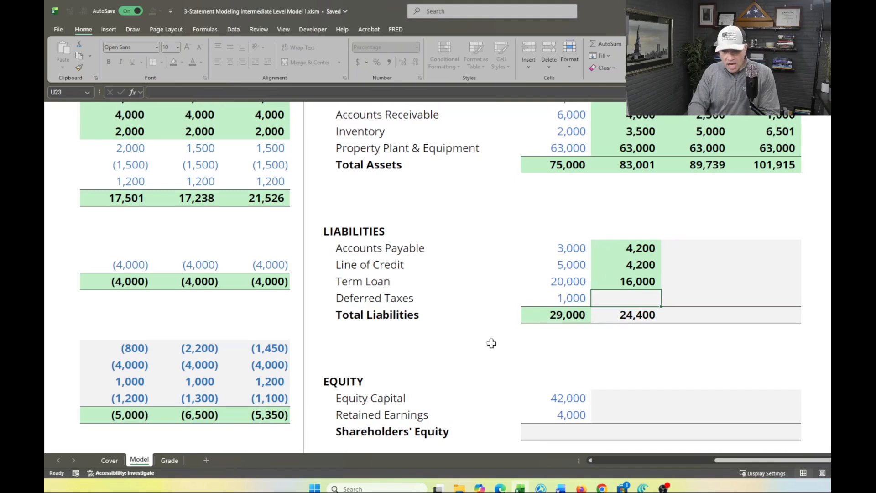
Calculate 2023F Deferred Taxes (U23) as the 2022A balance plus the 2023F Deferred Tax in Cash from Operations, using =T23+L13
{"action": "scroll", "coordinate": [489, 345], "scroll_direction": "left", "scroll_amount": 3}
{"action": "scroll", "coordinate": [489, 345], "scroll_direction": "left", "scroll_amount": 3}
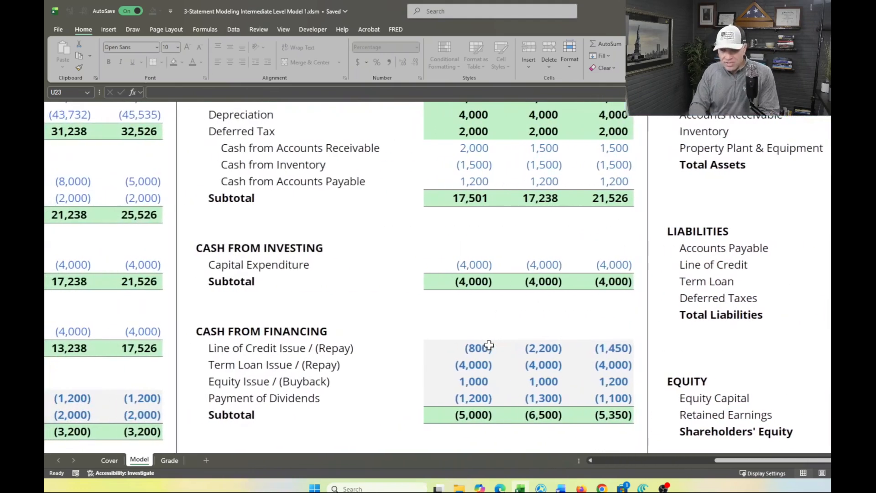
{"action": "scroll", "coordinate": [489, 345], "scroll_direction": "right", "scroll_amount": 2}
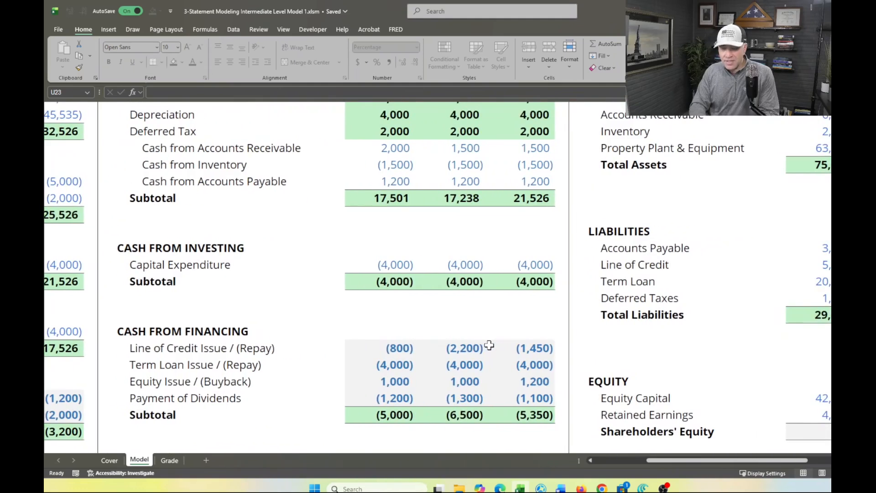
{"action": "scroll", "coordinate": [489, 345], "scroll_direction": "right", "scroll_amount": 3}
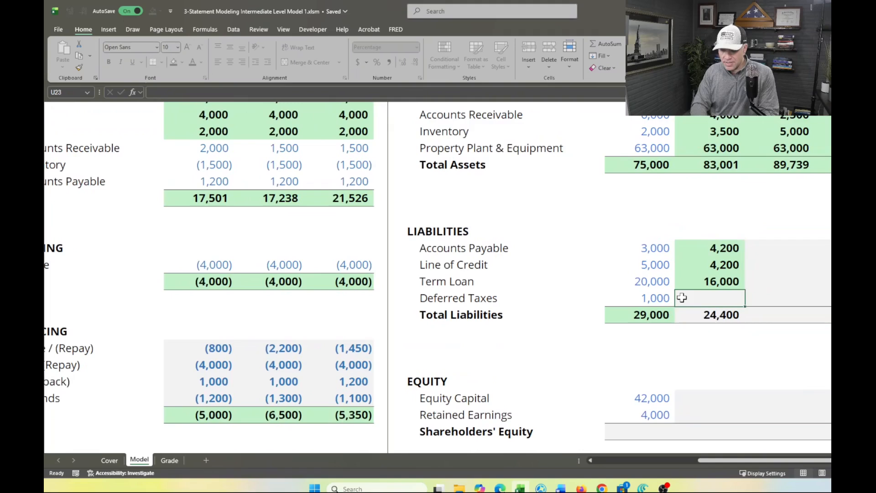
{"action": "type", "text": "="}
{"action": "left_click", "coordinate": [653, 296]}
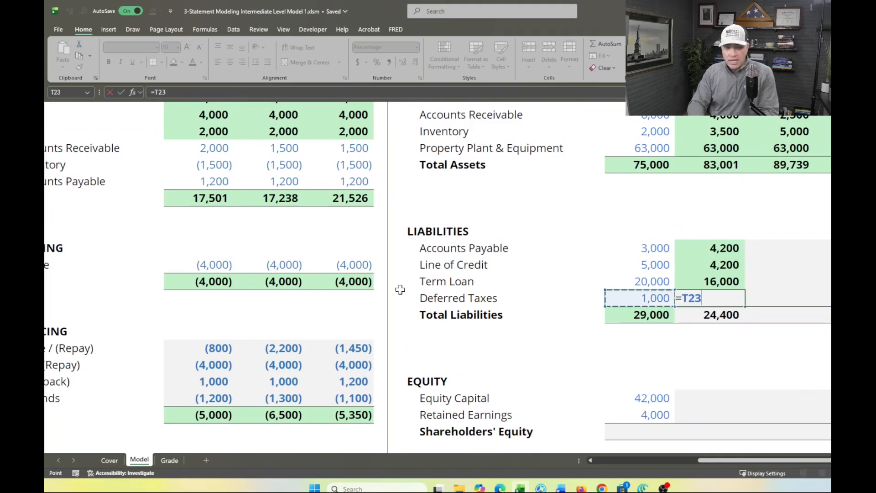
{"action": "scroll", "coordinate": [400, 289], "scroll_direction": "left", "scroll_amount": 2}
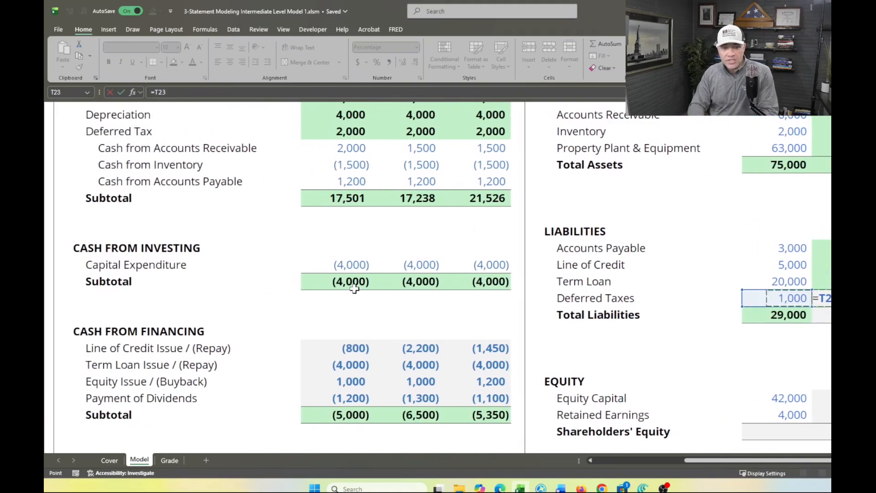
{"action": "scroll", "coordinate": [355, 288], "scroll_direction": "up", "scroll_amount": 2}
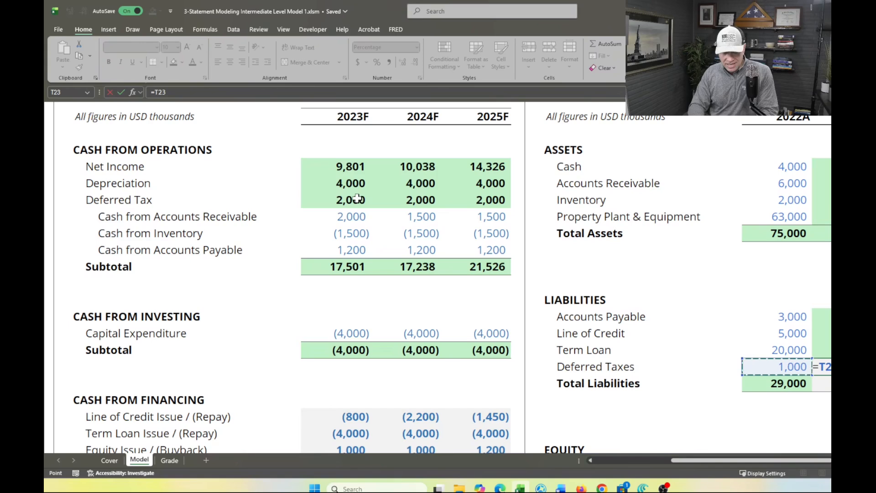
{"action": "scroll", "coordinate": [279, 280], "scroll_direction": "left", "scroll_amount": 5}
{"action": "scroll", "coordinate": [280, 279], "scroll_direction": "down", "scroll_amount": 1}
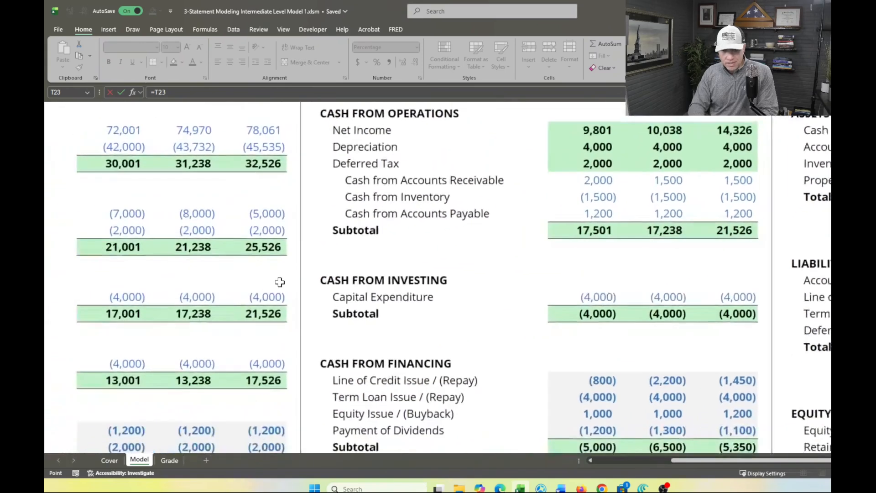
{"action": "scroll", "coordinate": [279, 282], "scroll_direction": "down", "scroll_amount": 3}
{"action": "scroll", "coordinate": [279, 282], "scroll_direction": "left", "scroll_amount": 3}
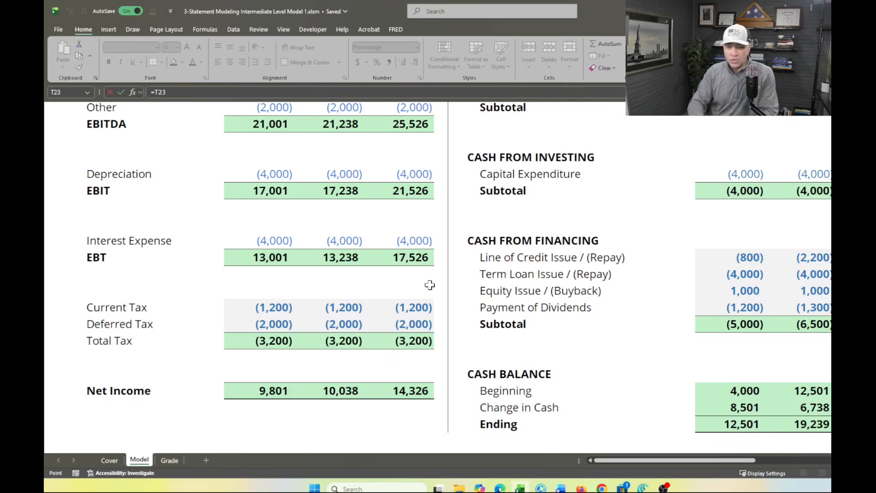
{"action": "scroll", "coordinate": [705, 232], "scroll_direction": "right", "scroll_amount": 1}
{"action": "scroll", "coordinate": [705, 231], "scroll_direction": "right", "scroll_amount": 3}
{"action": "scroll", "coordinate": [703, 231], "scroll_direction": "up", "scroll_amount": 2}
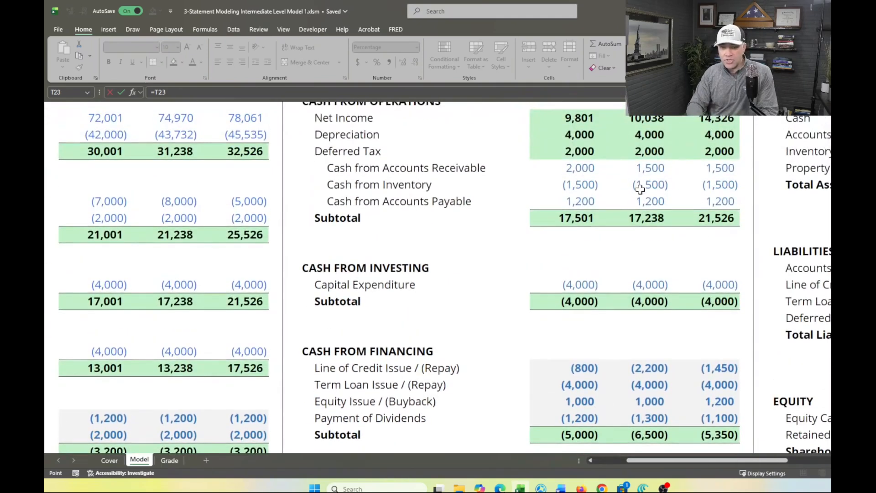
{"action": "scroll", "coordinate": [586, 157], "scroll_direction": "right", "scroll_amount": 6}
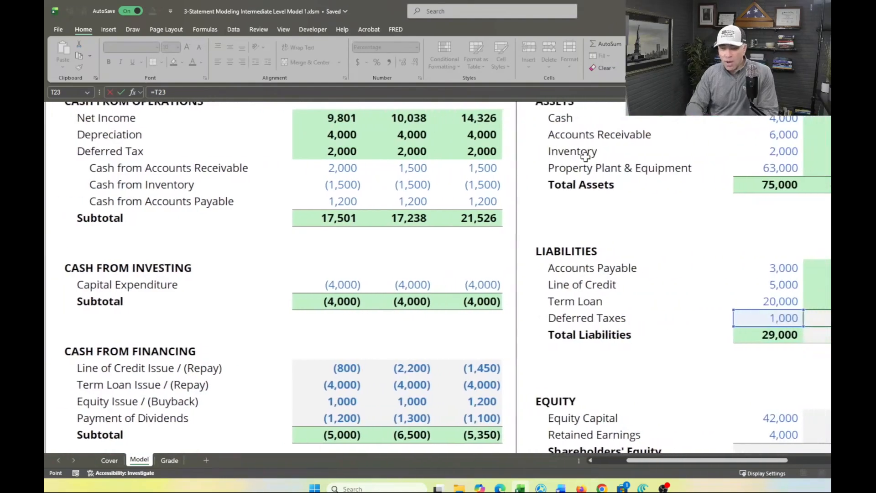
{"action": "type", "text": "+"}
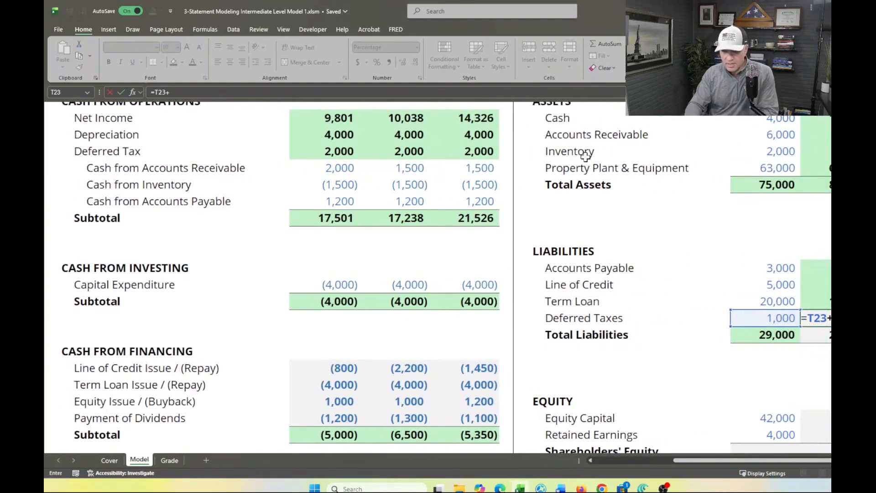
{"action": "left_click", "coordinate": [317, 153]}
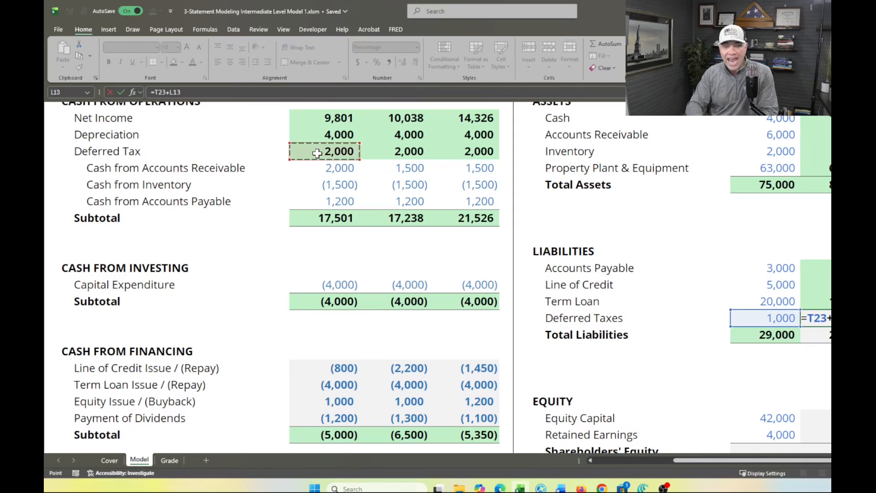
{"action": "key", "text": "Return"}
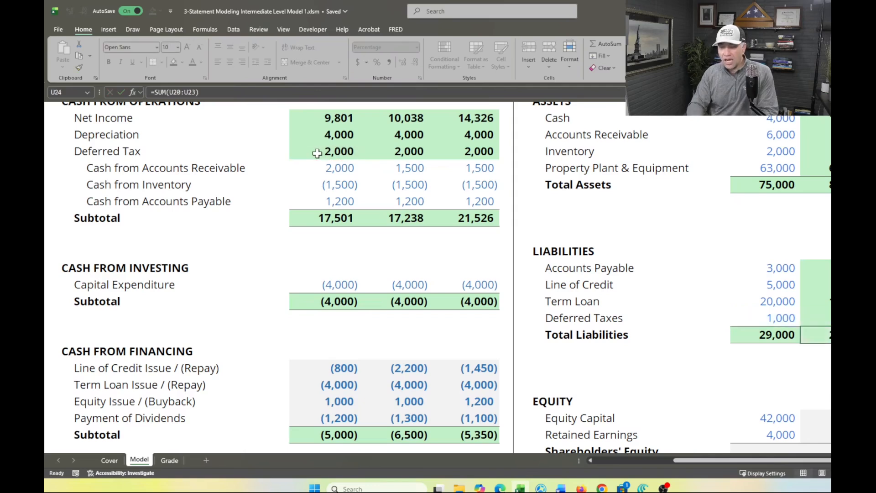
Fill the 2023F Accounts Payable through Total Liabilities formulas (U20:U24) across 2024F and 2025F
{"action": "scroll", "coordinate": [723, 261], "scroll_direction": "right", "scroll_amount": 5}
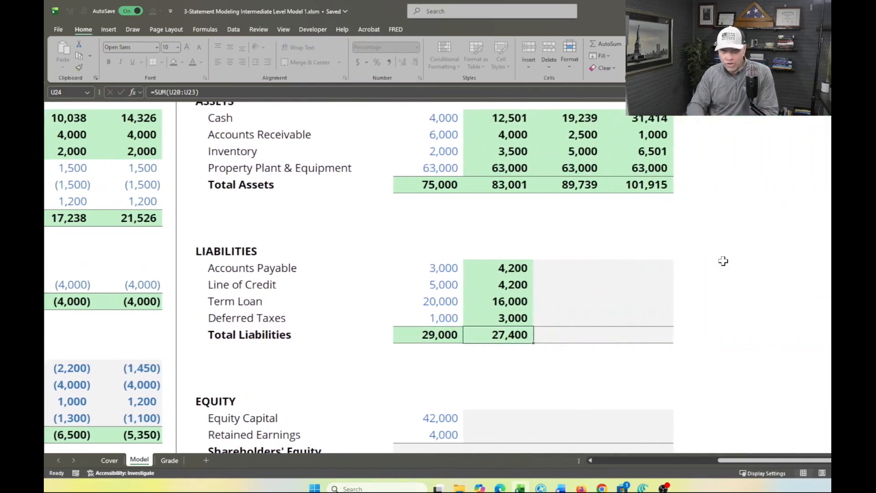
{"action": "scroll", "coordinate": [724, 261], "scroll_direction": "right", "scroll_amount": 1}
{"action": "left_click", "coordinate": [474, 265]}
{"action": "key", "text": "shift+Down"}
{"action": "key", "text": "shift+Down"}
{"action": "key", "text": "shift+Down"}
{"action": "key", "text": "shift+Down"}
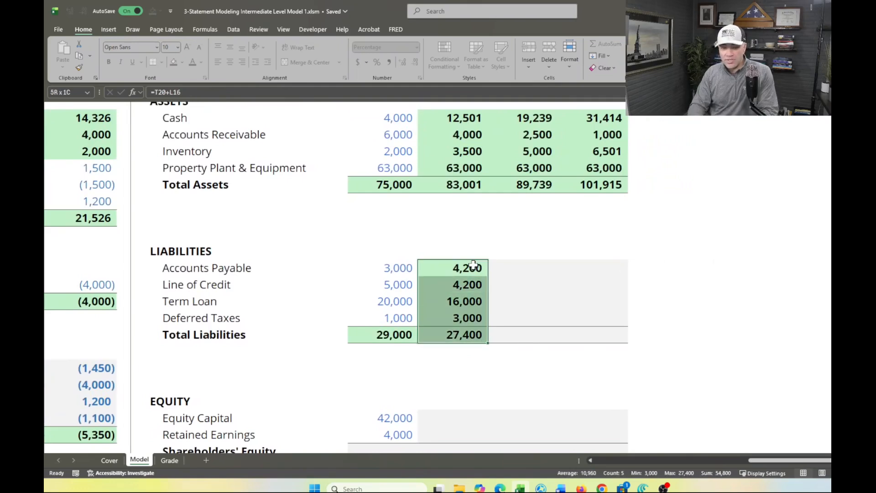
{"action": "key", "text": "shift+Right"}
{"action": "key", "text": "shift+Right"}
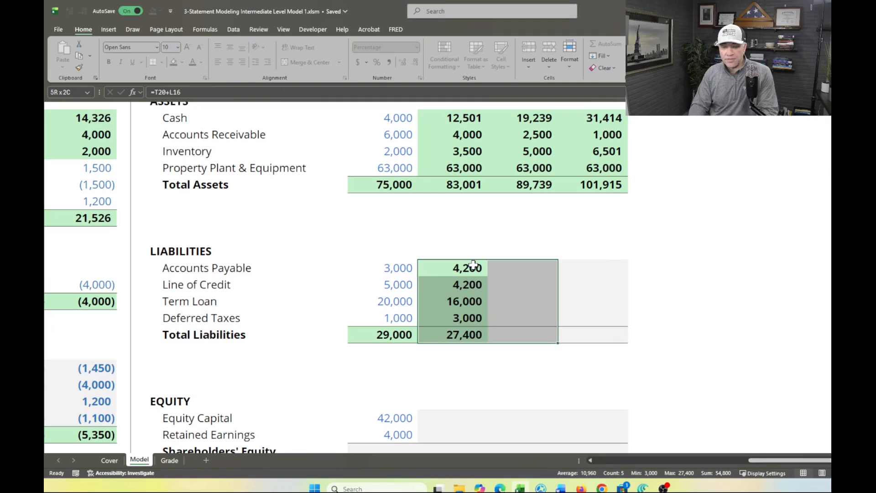
{"action": "key", "text": "ctrl+r"}
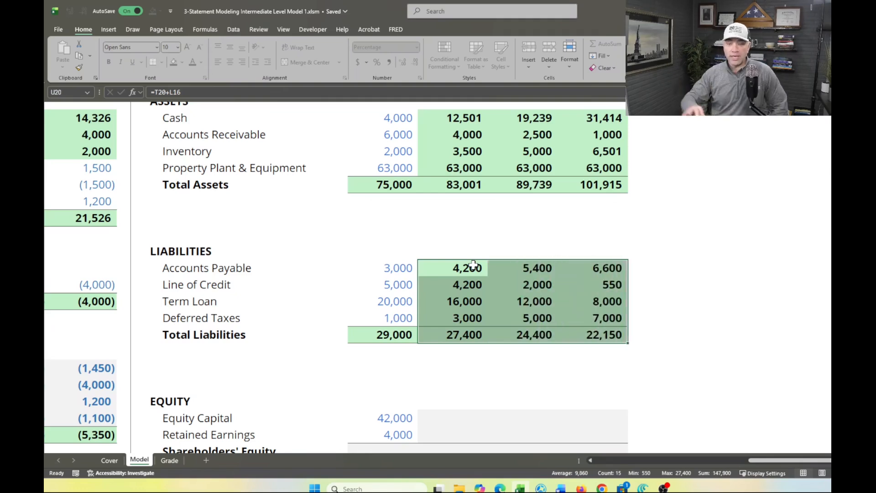
Calculate 2022A Shareholders' Equity (T31) by summing Equity Capital and Retained Earnings with =SUM(T29:T30)
{"action": "scroll", "coordinate": [473, 265], "scroll_direction": "down", "scroll_amount": 4}
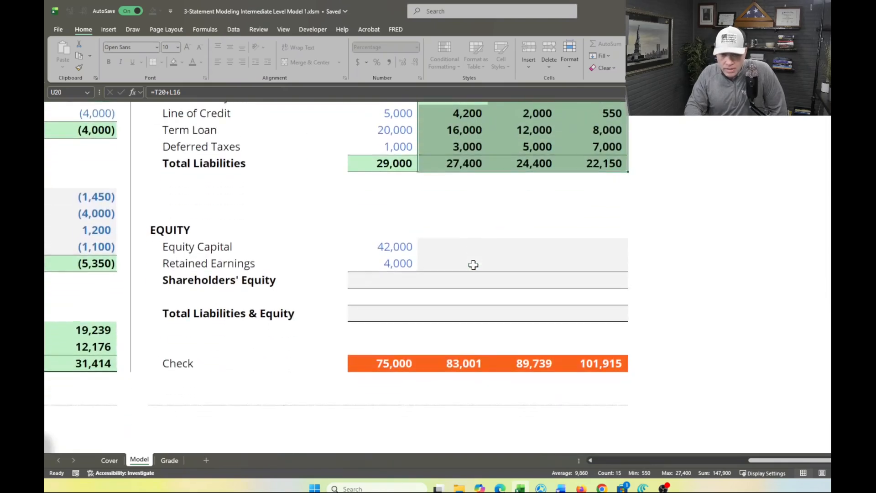
{"action": "left_click", "coordinate": [392, 279]}
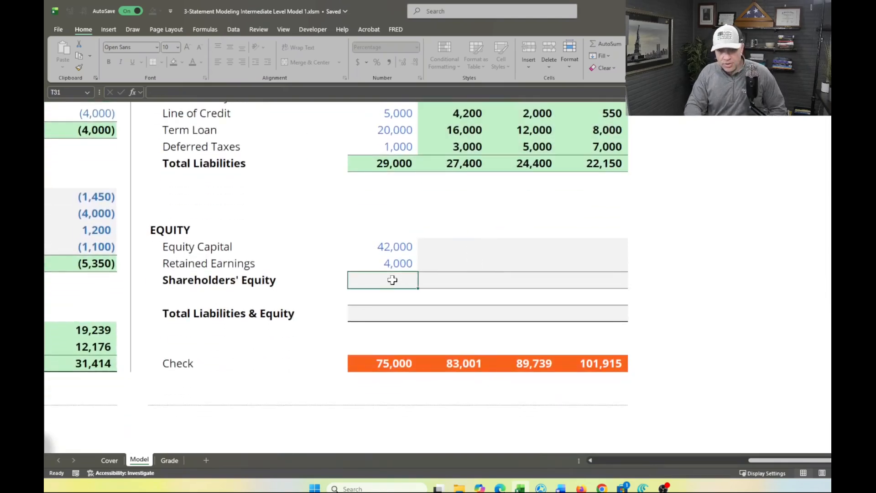
{"action": "key", "text": "alt+equal"}
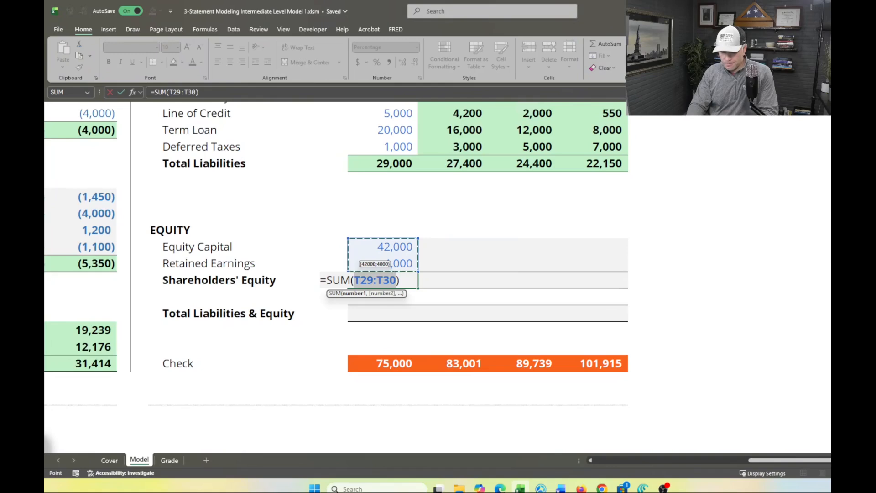
{"action": "key", "text": "Return"}
Calculate 2022A Total Liabilities & Equity (T33) as Shareholders' Equity plus Total Liabilities, using =T31+T24
{"action": "key", "text": "Down"}
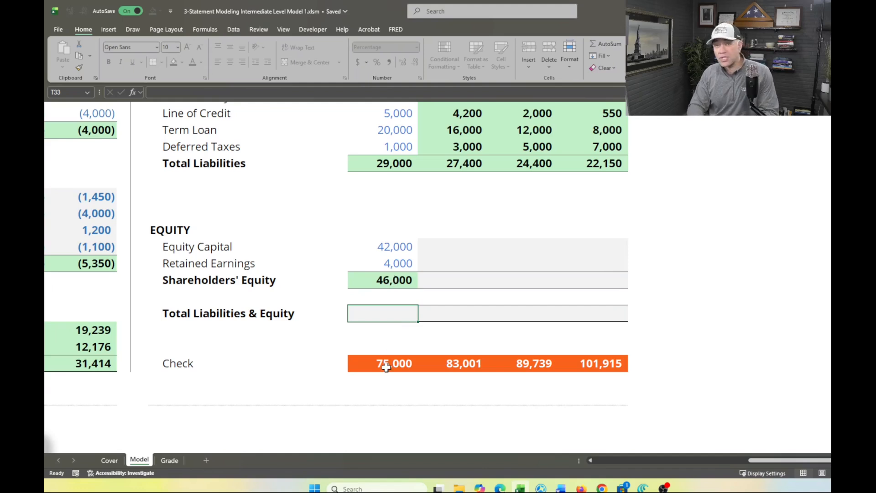
{"action": "type", "text": "="}
{"action": "key", "text": "Up"}
{"action": "key", "text": "Up"}
{"action": "type", "text": "+"}
{"action": "key", "text": "Up"}
{"action": "key", "text": "Up"}
{"action": "key", "text": "Up"}
{"action": "key", "text": "Up"}
{"action": "key", "text": "Up"}
{"action": "key", "text": "Up"}
{"action": "key", "text": "Up"}
{"action": "key", "text": "Up"}
{"action": "key", "text": "Up"}
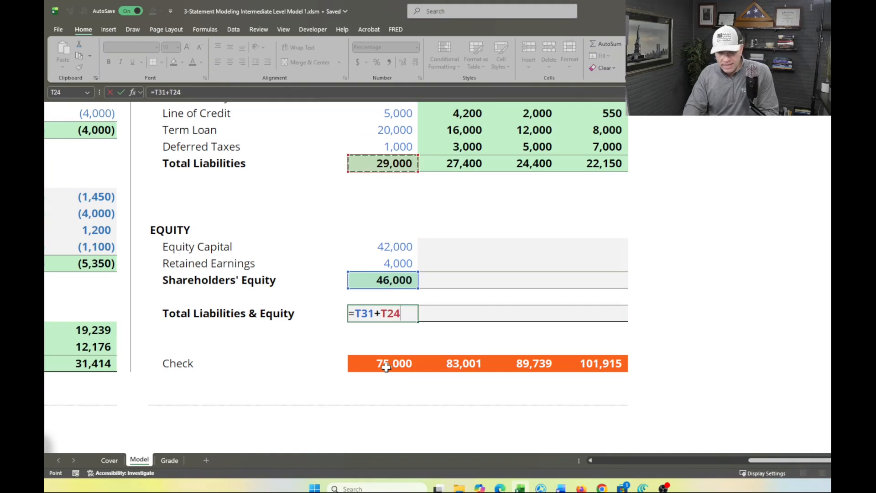
{"action": "key", "text": "Return"}
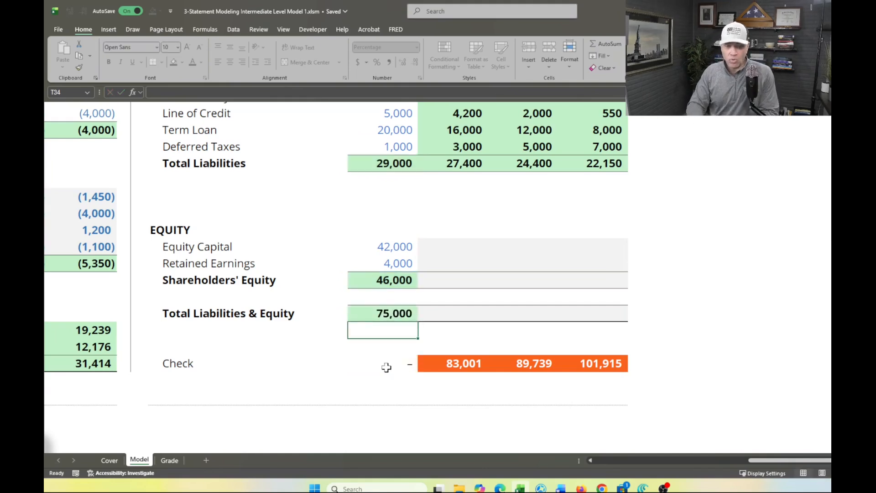
Examine the Equity Capital row and the Equity Issue / (Buyback) row in Cash from Financing that feeds its forecast
{"action": "scroll", "coordinate": [410, 327], "scroll_direction": "left", "scroll_amount": 10}
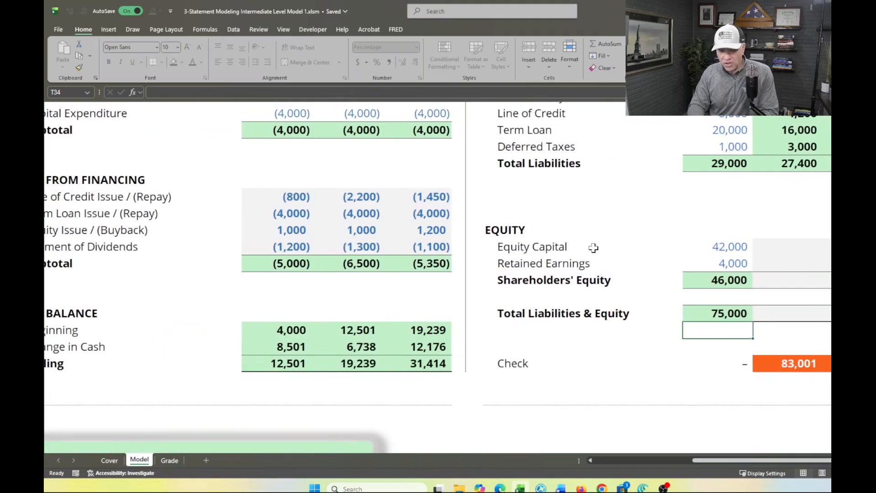
{"action": "scroll", "coordinate": [460, 277], "scroll_direction": "left", "scroll_amount": 5}
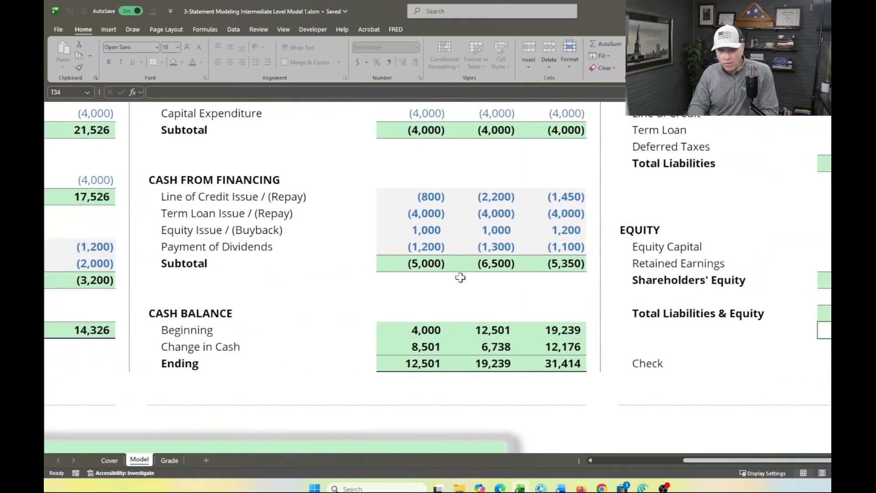
{"action": "scroll", "coordinate": [460, 278], "scroll_direction": "right", "scroll_amount": 6}
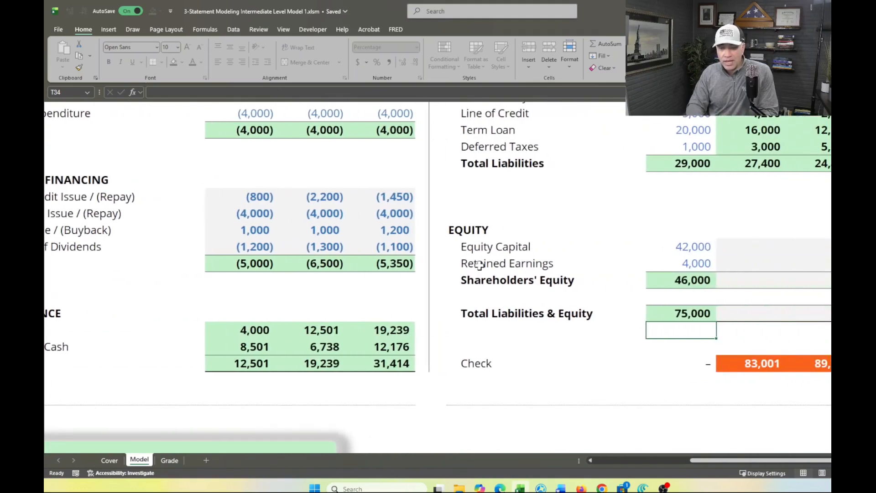
{"action": "left_click", "coordinate": [497, 253]}
{"action": "left_click", "coordinate": [535, 250]}
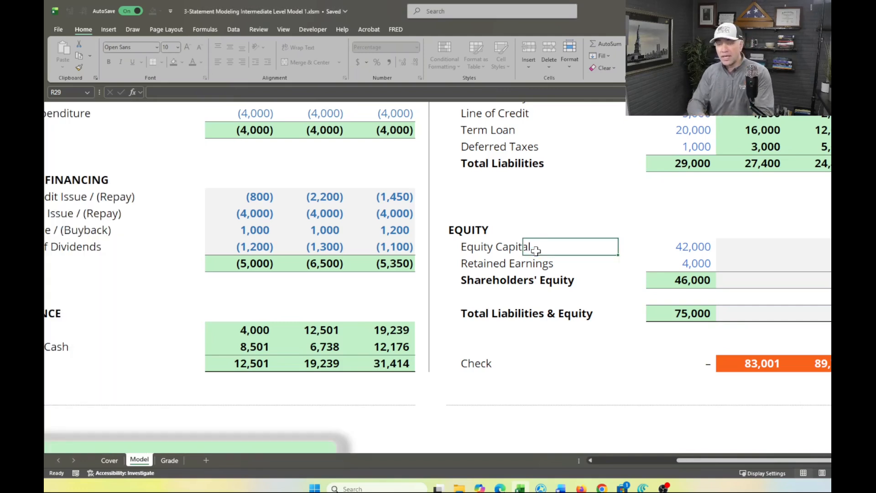
{"action": "left_click", "coordinate": [748, 246]}
{"action": "scroll", "coordinate": [748, 246], "scroll_direction": "right", "scroll_amount": 3}
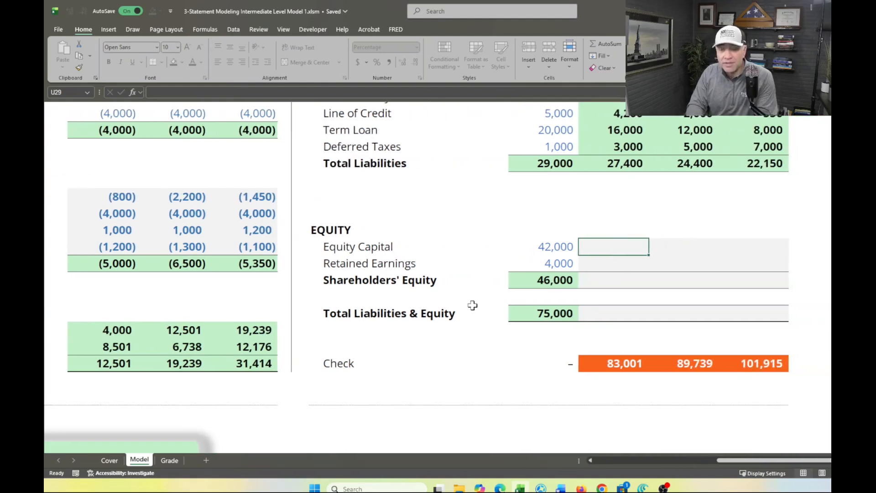
{"action": "scroll", "coordinate": [472, 305], "scroll_direction": "left", "scroll_amount": 2}
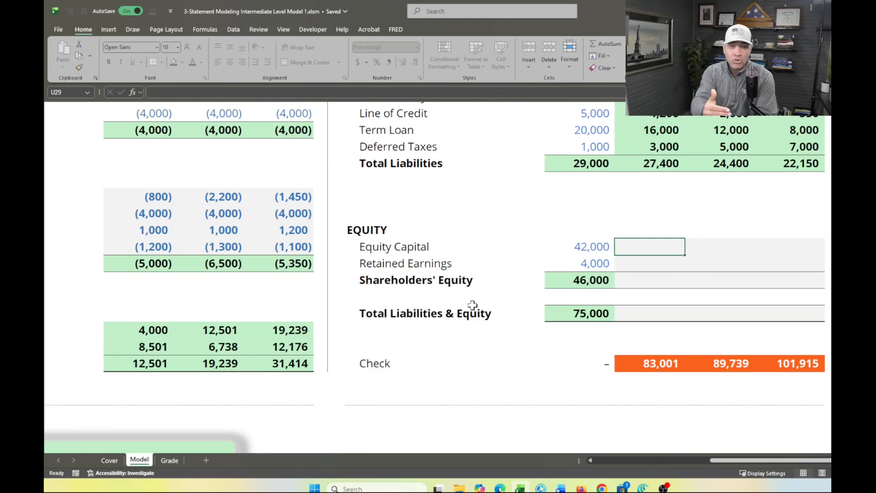
{"action": "scroll", "coordinate": [472, 304], "scroll_direction": "left", "scroll_amount": 6}
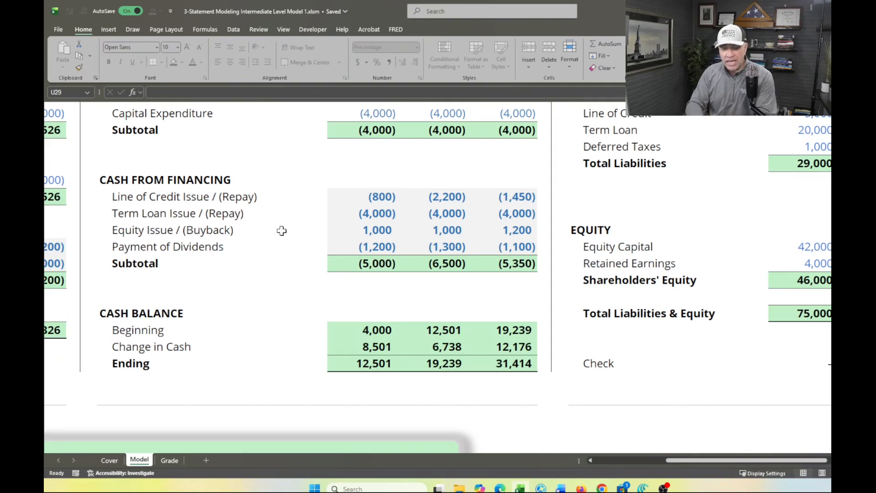
{"action": "left_click", "coordinate": [374, 229]}
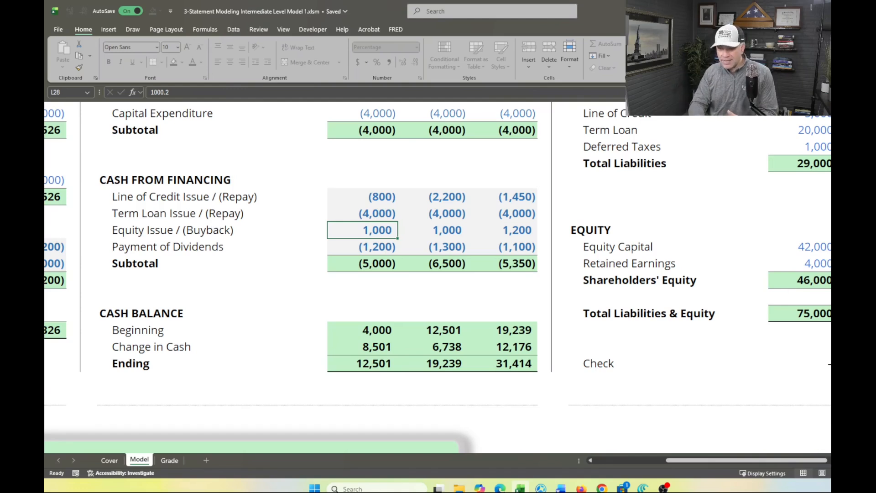
Calculate 2023F Equity Capital (U29) as the 2022A balance plus the 2023F Equity Issue / (Buyback), using =T29+L28
{"action": "left_click", "coordinate": [862, 246]}
{"action": "type", "text": "="}
{"action": "key", "text": "Left"}
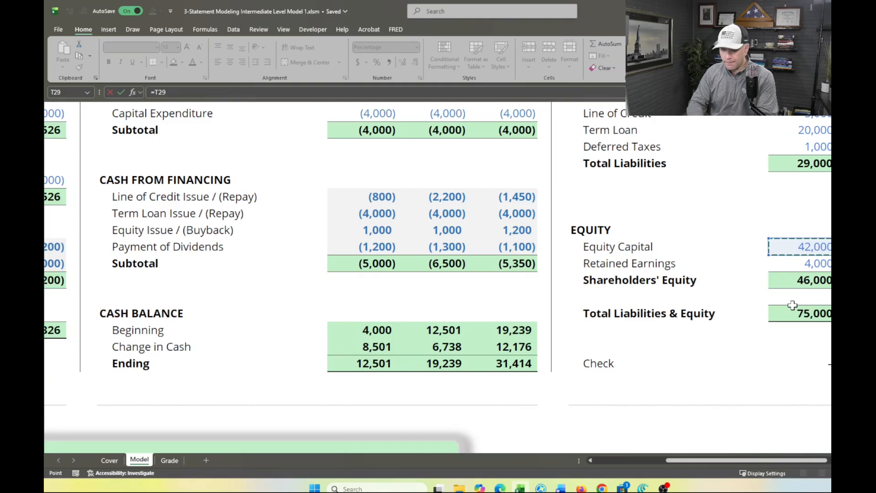
{"action": "scroll", "coordinate": [793, 306], "scroll_direction": "right", "scroll_amount": 2}
{"action": "scroll", "coordinate": [792, 306], "scroll_direction": "right", "scroll_amount": 2}
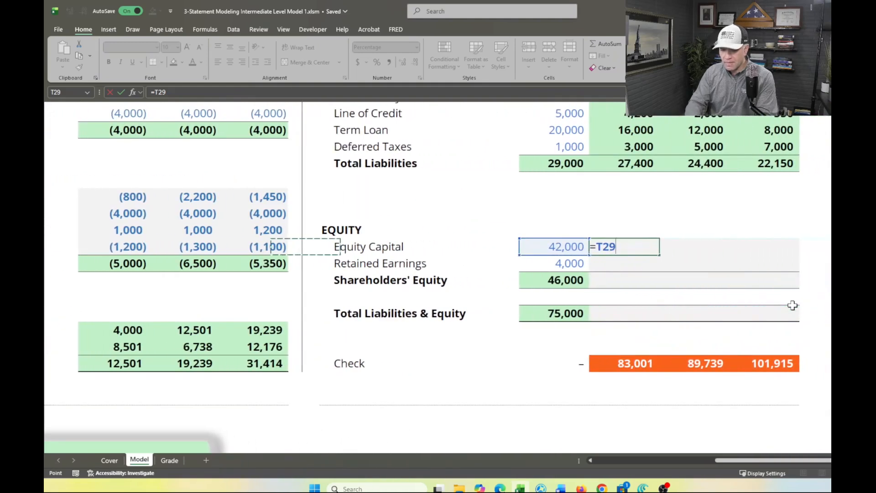
{"action": "type", "text": "+"}
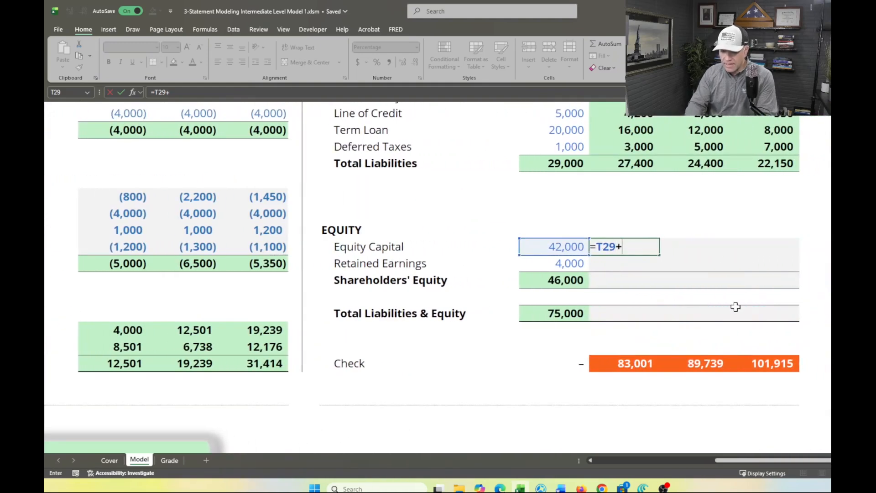
{"action": "scroll", "coordinate": [523, 308], "scroll_direction": "left", "scroll_amount": 6}
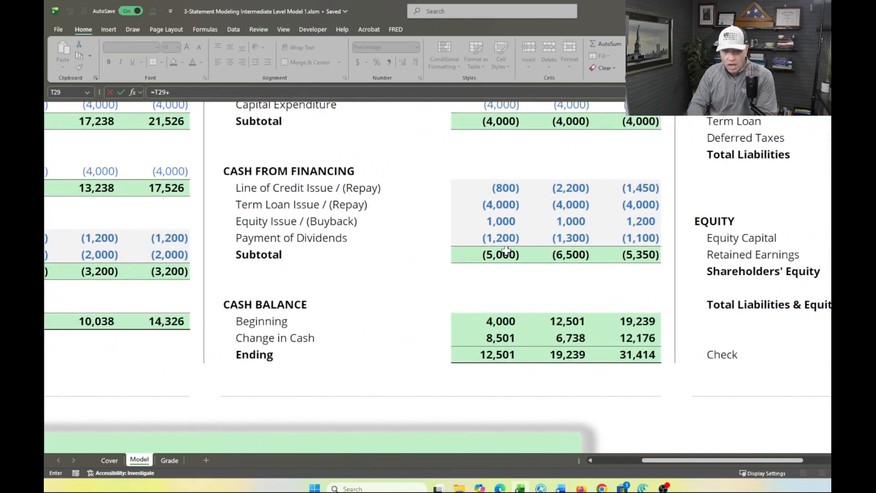
{"action": "left_click", "coordinate": [499, 221]}
{"action": "key", "text": "Return"}
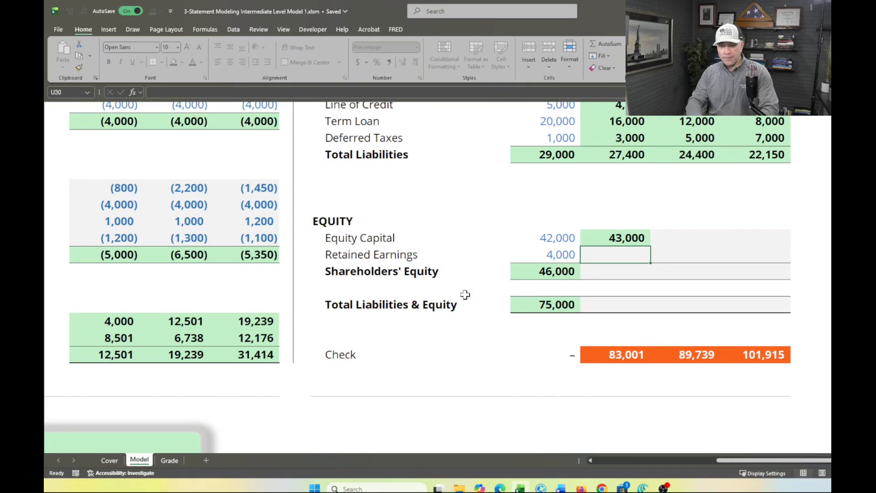
Add a new worksheet after the Model sheet and enter the heading "Net Income" in C5
{"action": "left_click", "coordinate": [207, 460]}
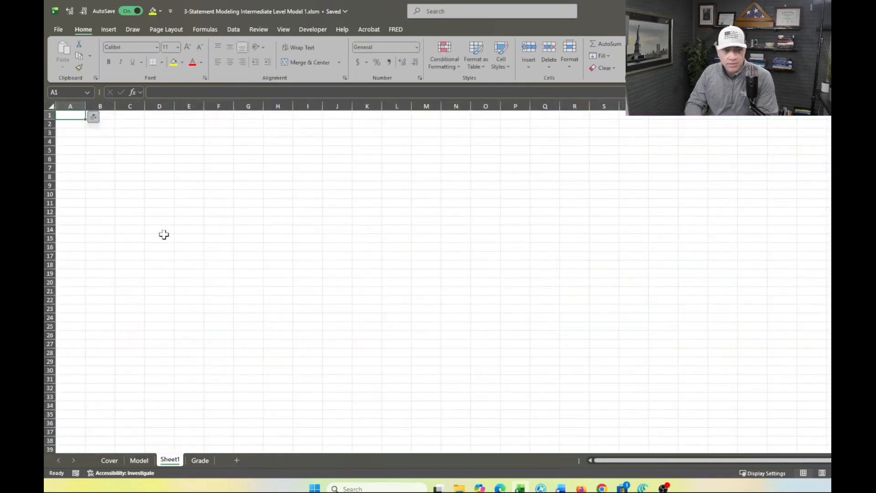
{"action": "left_click", "coordinate": [136, 150]}
{"action": "scroll", "coordinate": [137, 150], "scroll_direction": "up", "scroll_amount": 10}
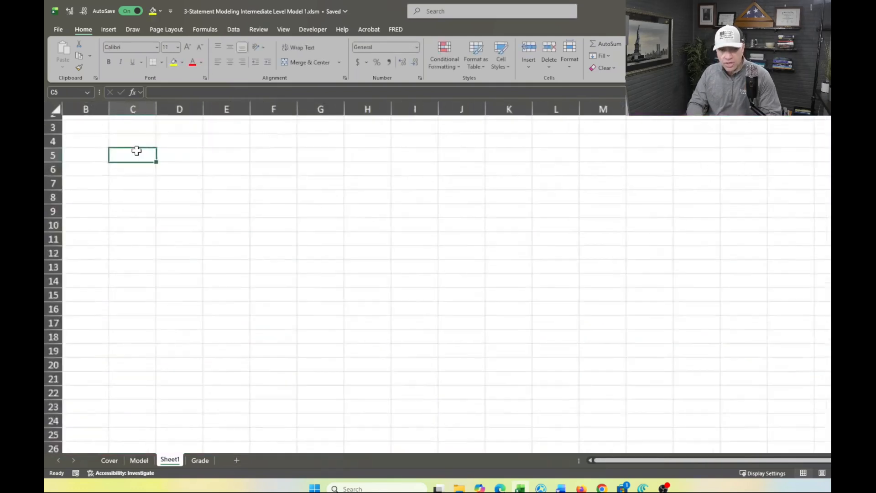
{"action": "type", "text": "Ino"}
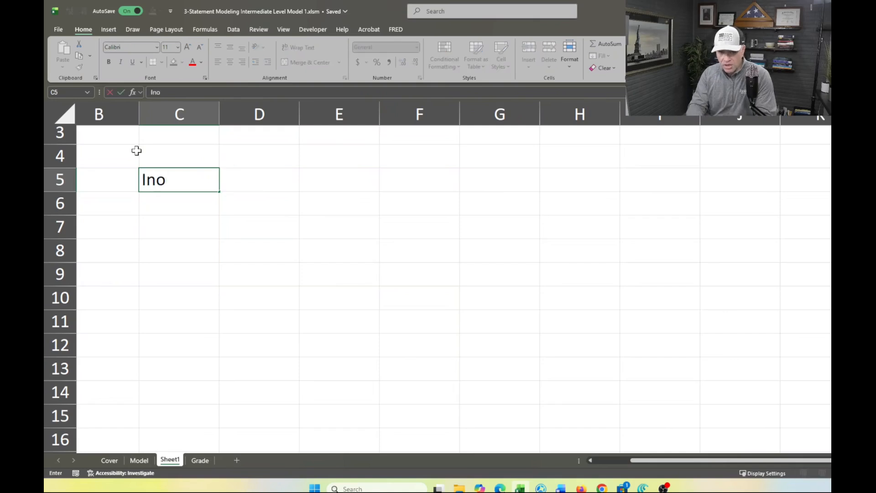
{"action": "key", "text": "BackSpace"}
{"action": "type", "text": "come"}
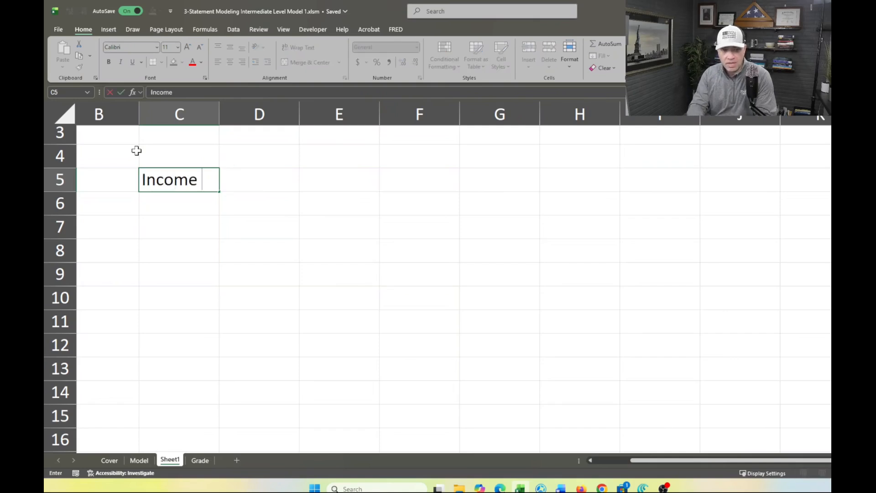
{"action": "key", "text": "BackSpace"}
{"action": "key", "text": "BackSpace"}
{"action": "key", "text": "BackSpace"}
{"action": "key", "text": "BackSpace"}
{"action": "key", "text": "BackSpace"}
{"action": "key", "text": "BackSpace"}
{"action": "type", "text": "N"}
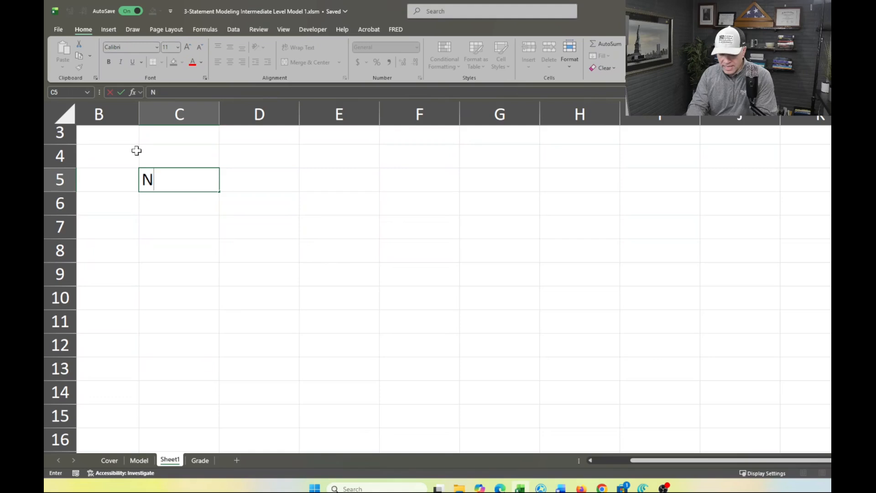
{"action": "type", "text": "et Income"}
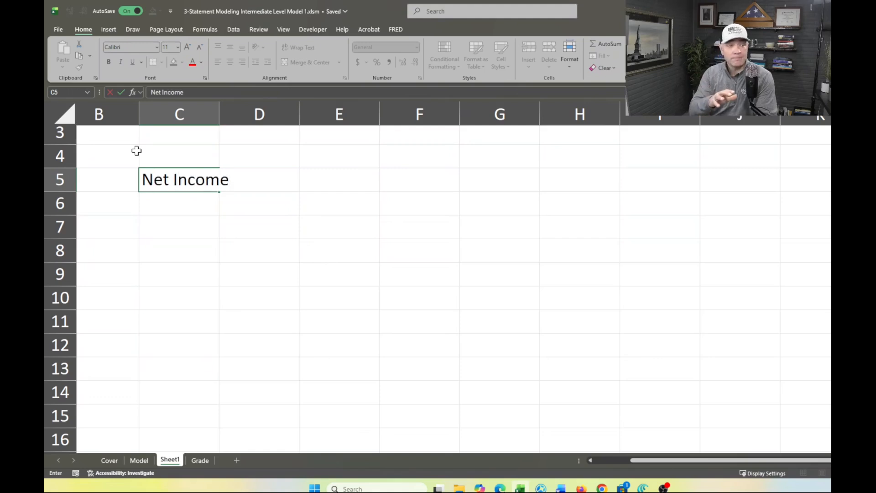
{"action": "key", "text": "Return"}
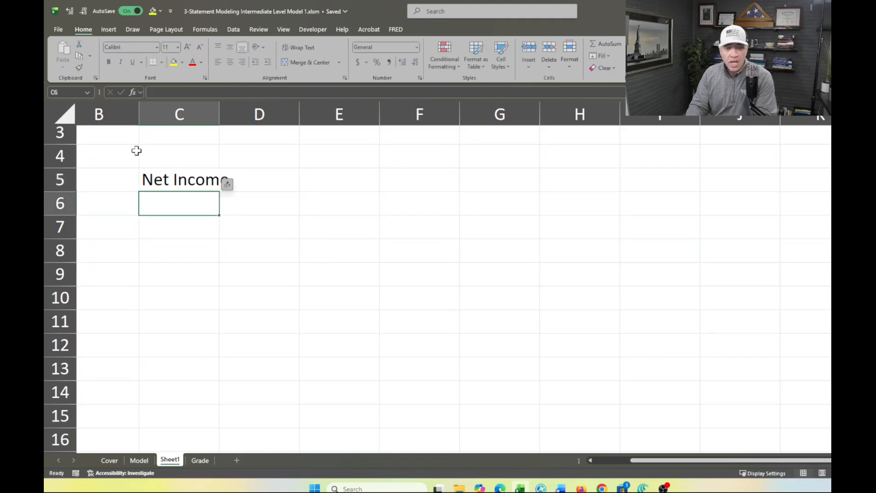
List the two uses of net income below the heading: "1. Div" in C7 and "2. Retained Earnings" in C8
{"action": "key", "text": "Return"}
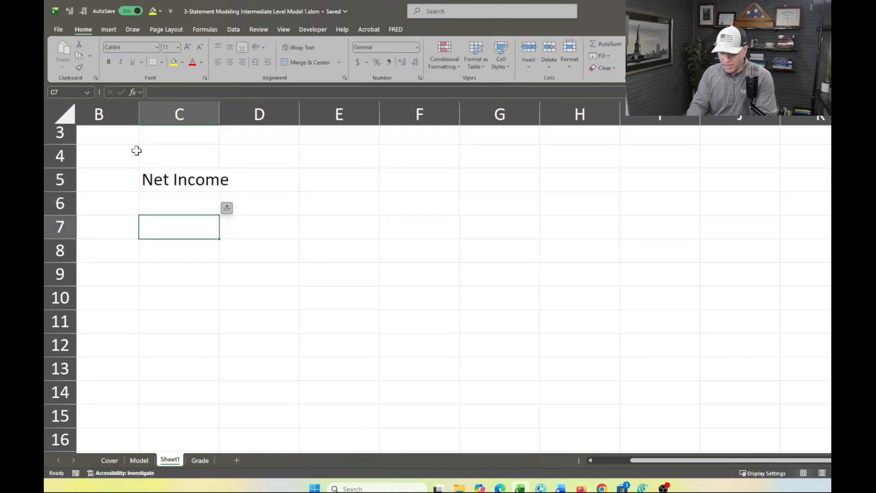
{"action": "type", "text": "1. Div"}
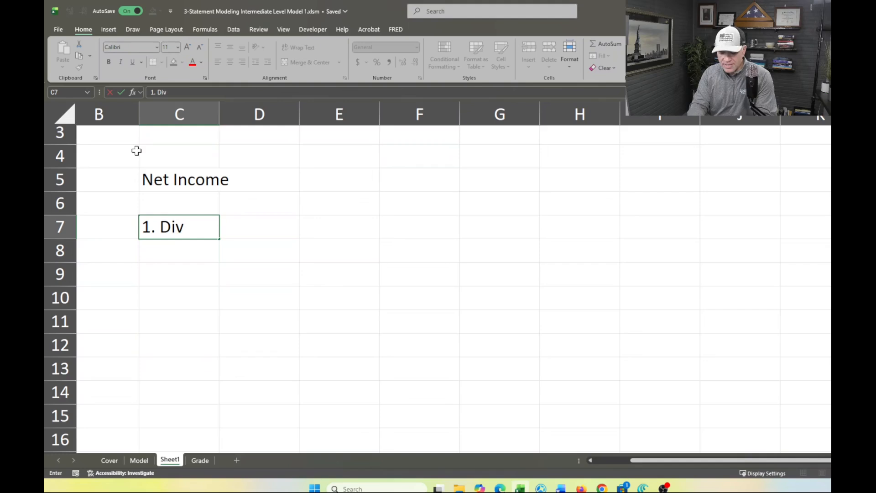
{"action": "key", "text": "Return"}
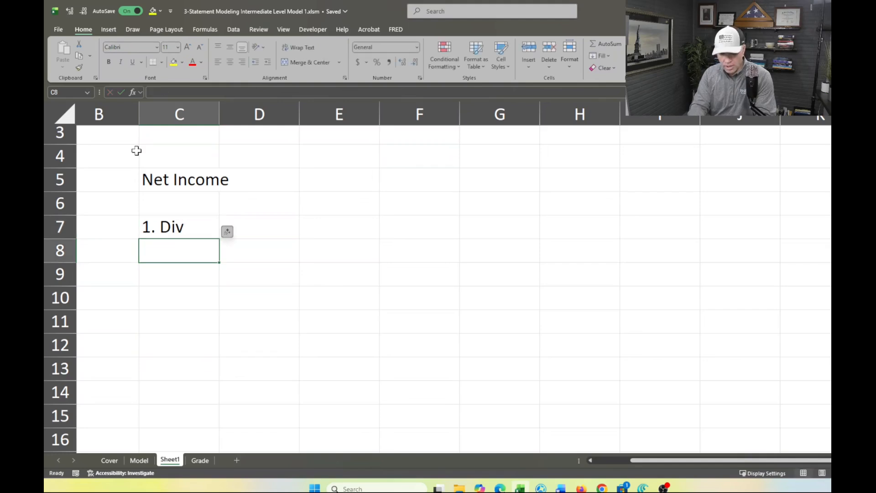
{"action": "type", "text": "2."}
{"action": "type", "text": "etz"}
{"action": "key", "text": "BackSpace"}
{"action": "type", "text": "ained Earnings"}
{"action": "key", "text": "Return"}
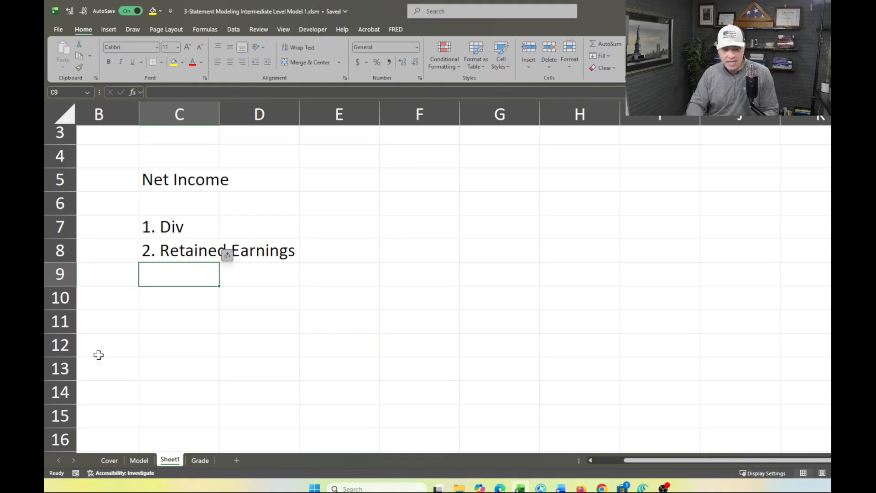
Return to the Model sheet and review the Net Income and Payment of Dividends rows that drive Retained Earnings
{"action": "left_click", "coordinate": [141, 462]}
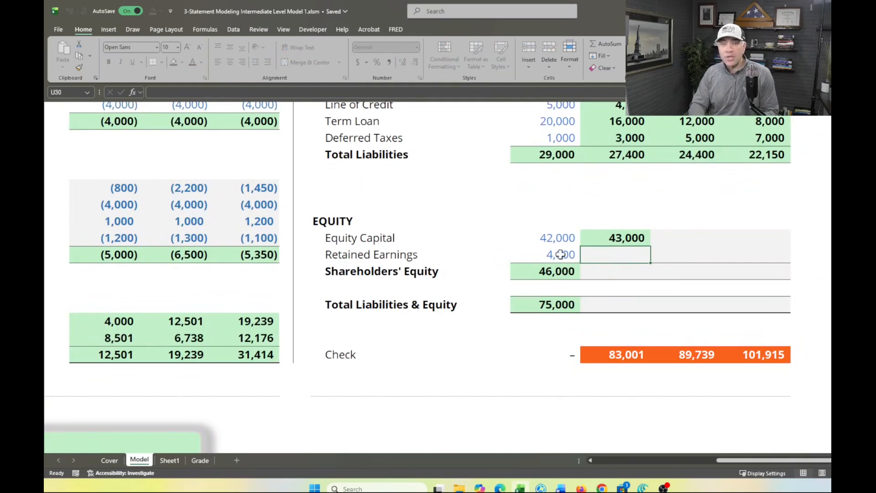
{"action": "scroll", "coordinate": [448, 330], "scroll_direction": "left", "scroll_amount": 3}
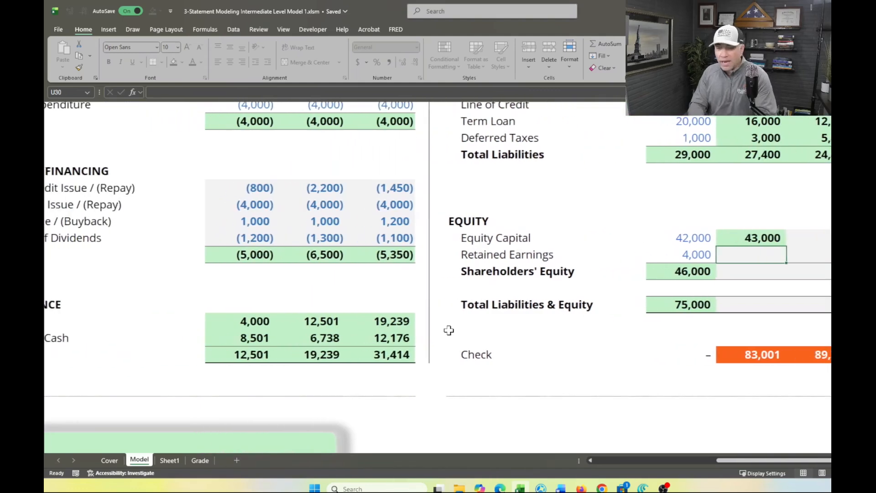
{"action": "scroll", "coordinate": [449, 330], "scroll_direction": "left", "scroll_amount": 2}
{"action": "scroll", "coordinate": [449, 330], "scroll_direction": "left", "scroll_amount": 3}
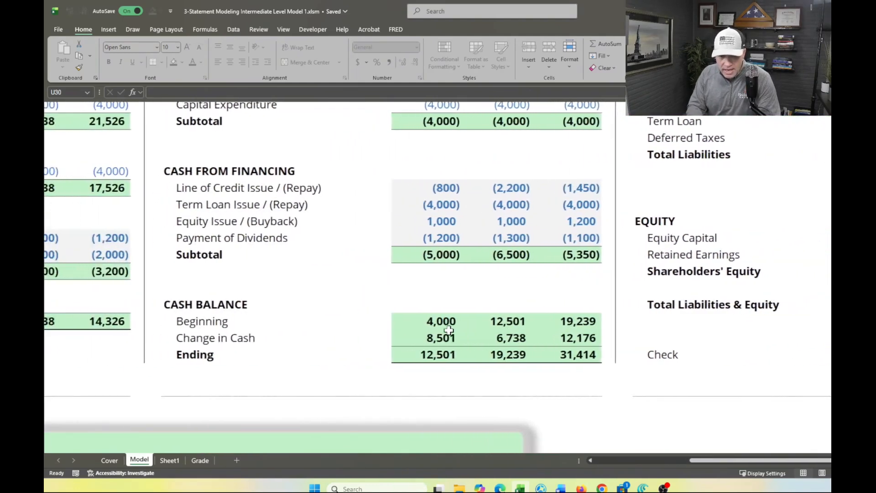
{"action": "scroll", "coordinate": [449, 330], "scroll_direction": "left", "scroll_amount": 6}
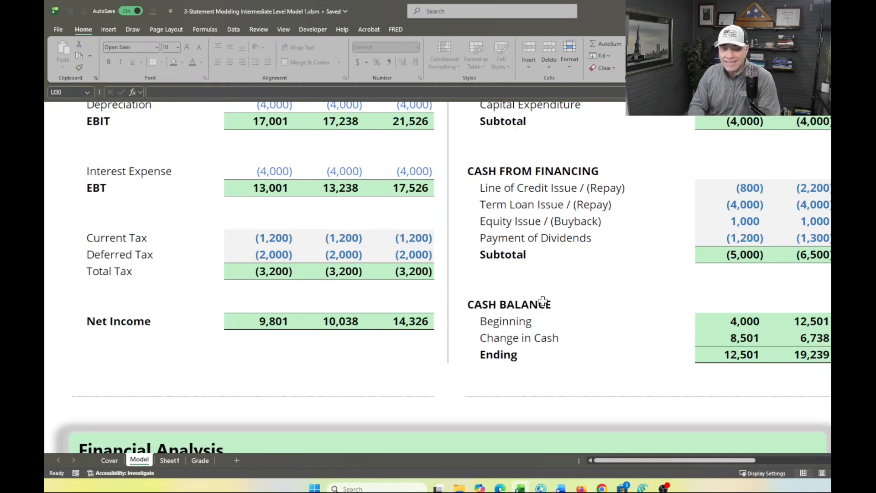
{"action": "scroll", "coordinate": [556, 217], "scroll_direction": "right", "scroll_amount": 3}
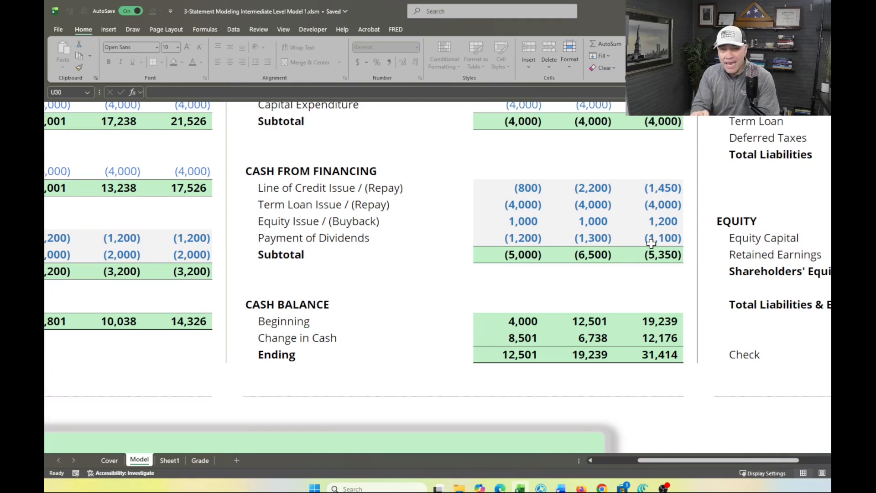
{"action": "scroll", "coordinate": [825, 296], "scroll_direction": "right", "scroll_amount": 5}
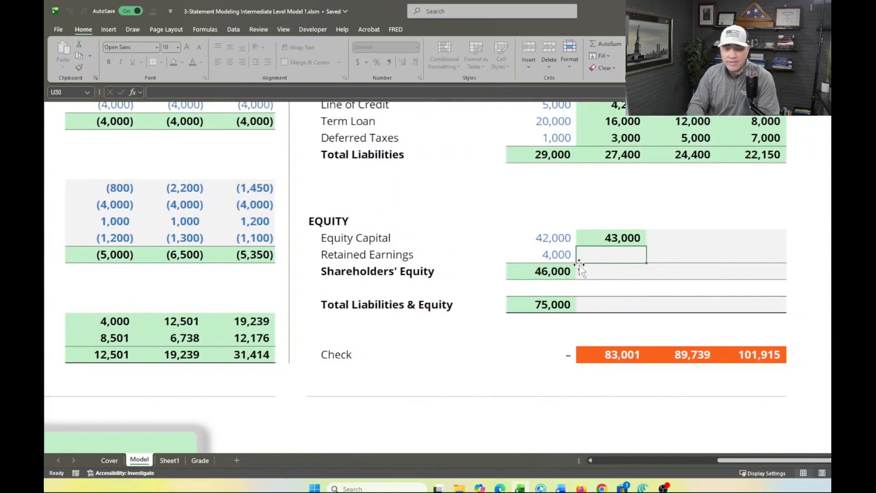
Calculate 2023F Retained Earnings (U30) as the 2022A balance plus 2023F Net Income plus Payment of Dividends, using =T30+E34+L29
{"action": "type", "text": "="}
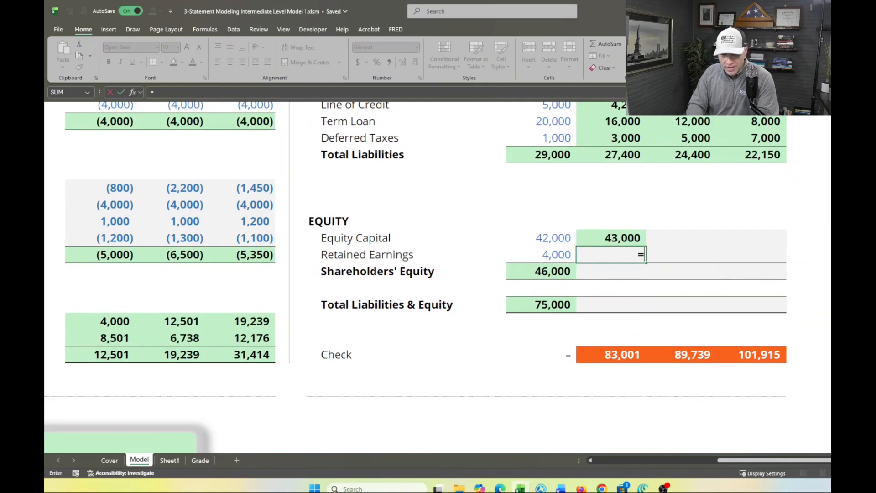
{"action": "left_click", "coordinate": [541, 250]}
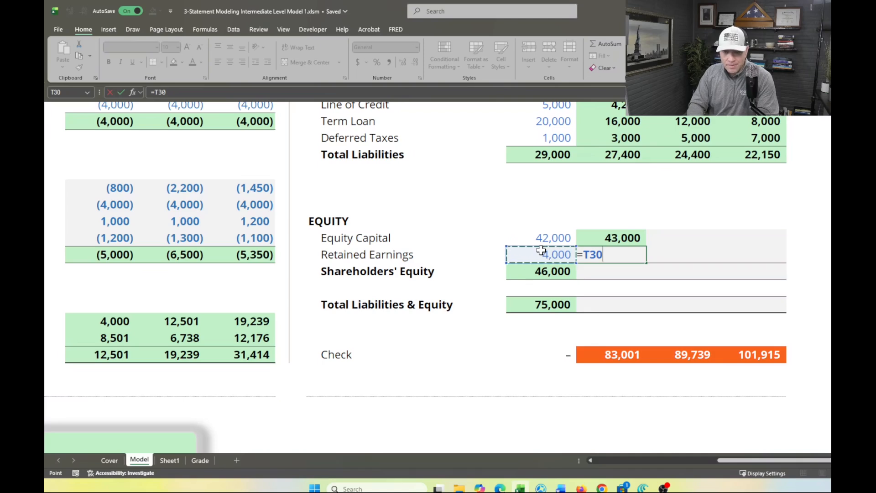
{"action": "type", "text": "+"}
{"action": "scroll", "coordinate": [336, 322], "scroll_direction": "left", "scroll_amount": 5}
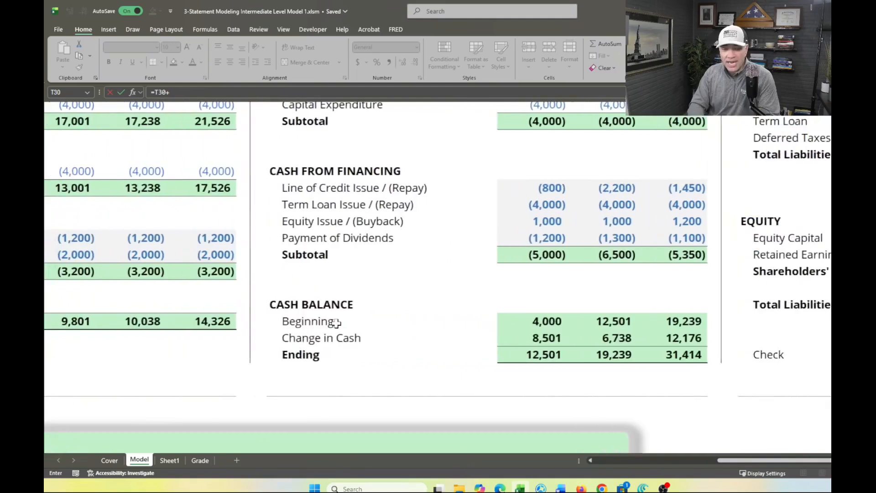
{"action": "scroll", "coordinate": [336, 323], "scroll_direction": "left", "scroll_amount": 6}
{"action": "left_click", "coordinate": [269, 321]}
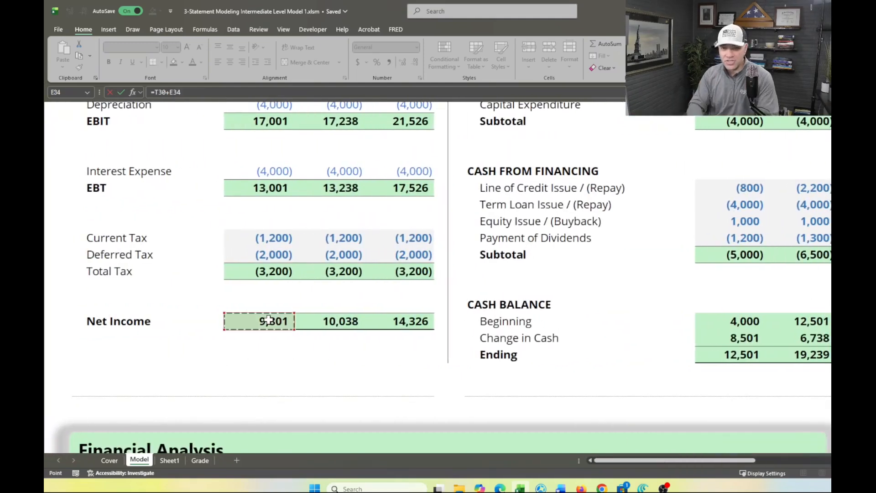
{"action": "scroll", "coordinate": [596, 294], "scroll_direction": "right", "scroll_amount": 6}
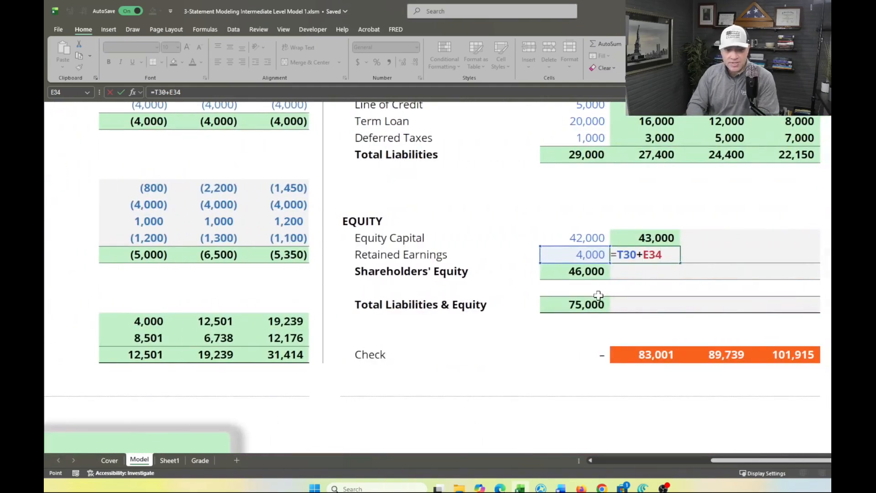
{"action": "scroll", "coordinate": [598, 295], "scroll_direction": "left", "scroll_amount": 4}
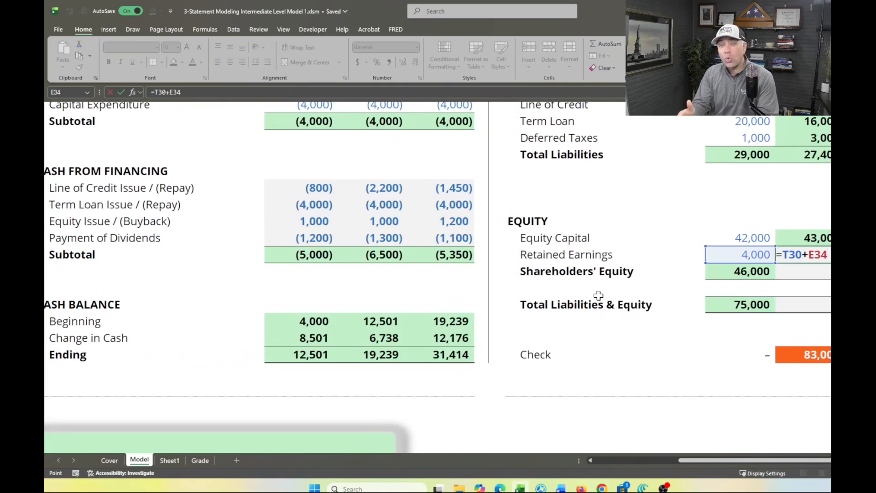
{"action": "type", "text": "+"}
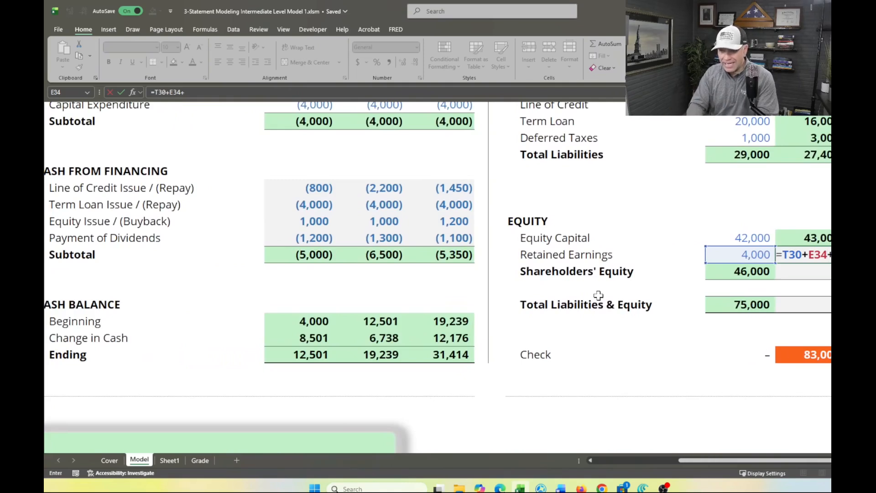
{"action": "left_click", "coordinate": [305, 238]}
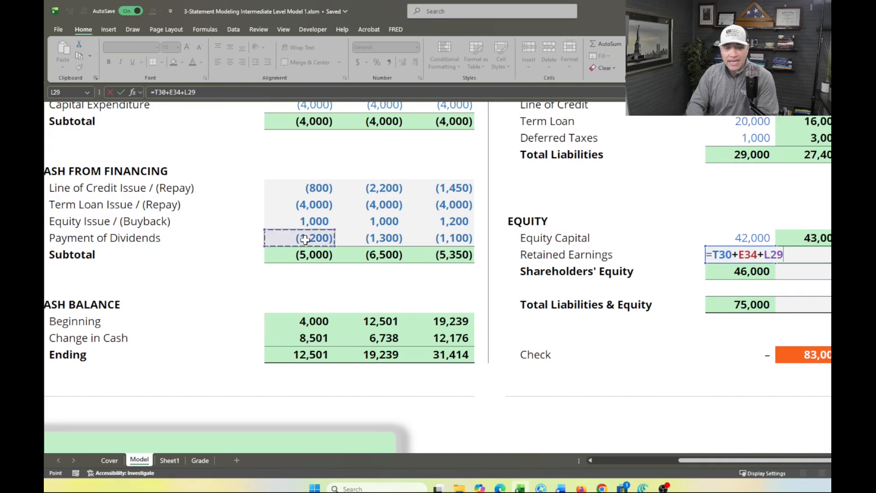
{"action": "key", "text": "Return"}
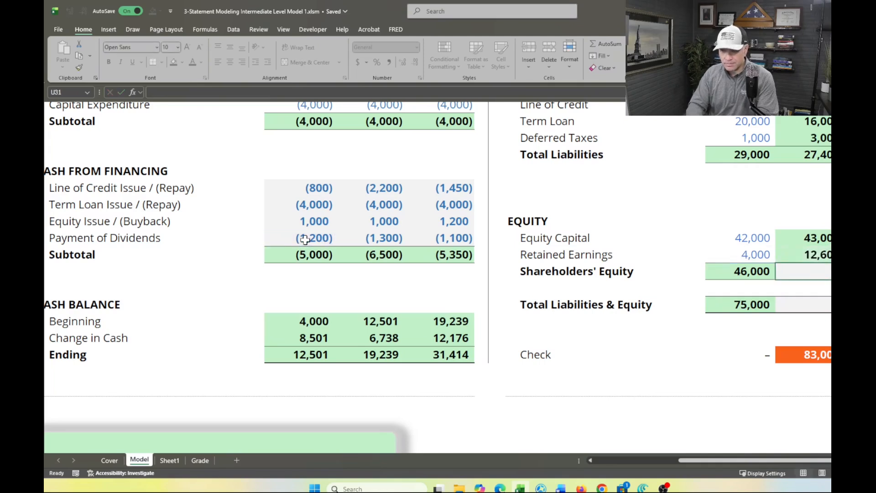
Total 2023F Shareholders' Equity in U31 from Equity Capital and Retained Earnings, using =SUM(U29:U30)
{"action": "left_click", "coordinate": [805, 274]}
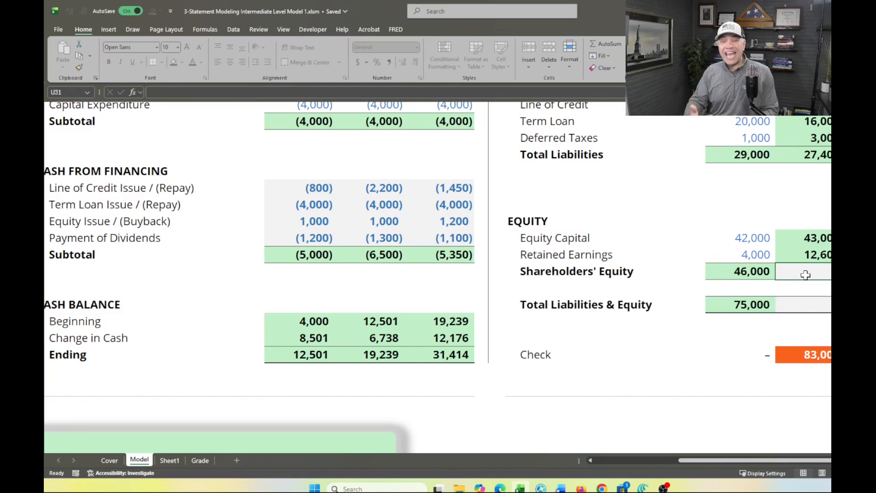
{"action": "key", "text": "alt+equal"}
{"action": "key", "text": "Return"}
Fill the 2023F Equity Capital, Retained Earnings and Shareholders' Equity formulas across to 2024F and 2025F
{"action": "key", "text": "Up"}
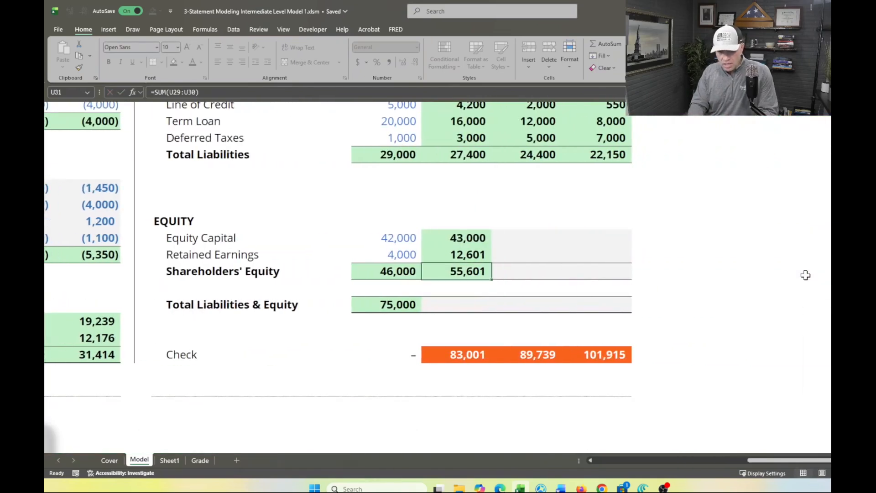
{"action": "key", "text": "shift+Up"}
{"action": "key", "text": "shift+Up"}
{"action": "key", "text": "shift+Right"}
{"action": "key", "text": "shift+Right"}
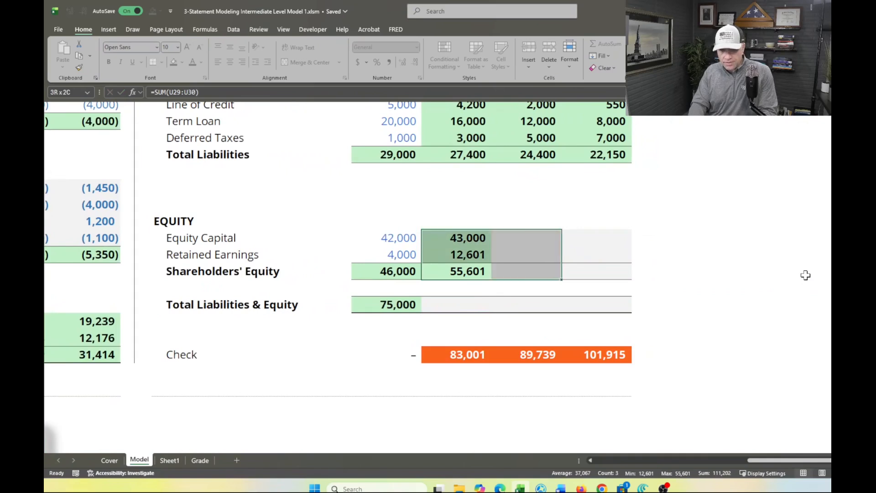
{"action": "key", "text": "ctrl+r"}
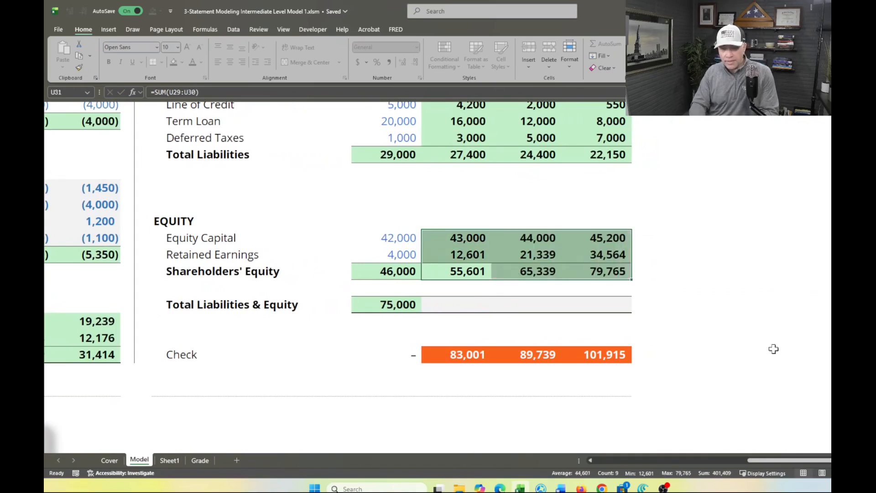
Copy the 2022A Total Liabilities & Equity formula (T33, =T31+T24) across 2023F to 2025F
{"action": "left_click", "coordinate": [452, 306]}
{"action": "left_click", "coordinate": [396, 301]}
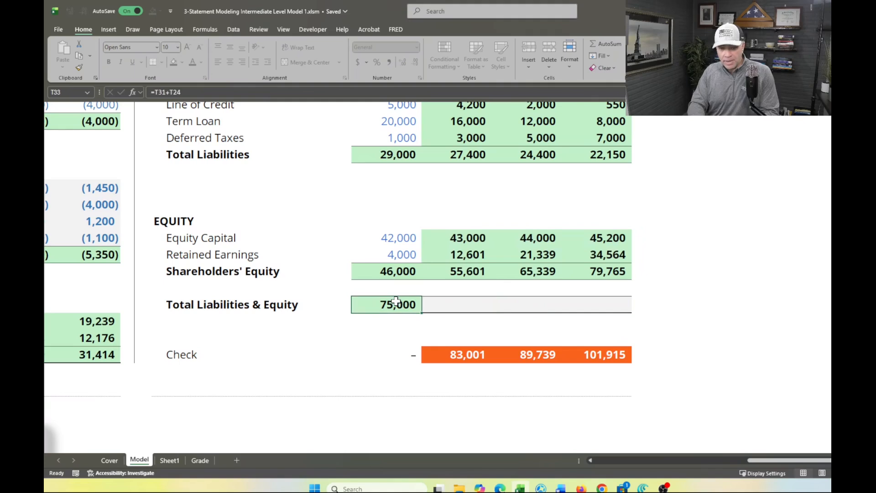
{"action": "key", "text": "shift+Right"}
{"action": "key", "text": "shift+Right"}
{"action": "key", "text": "shift+Right"}
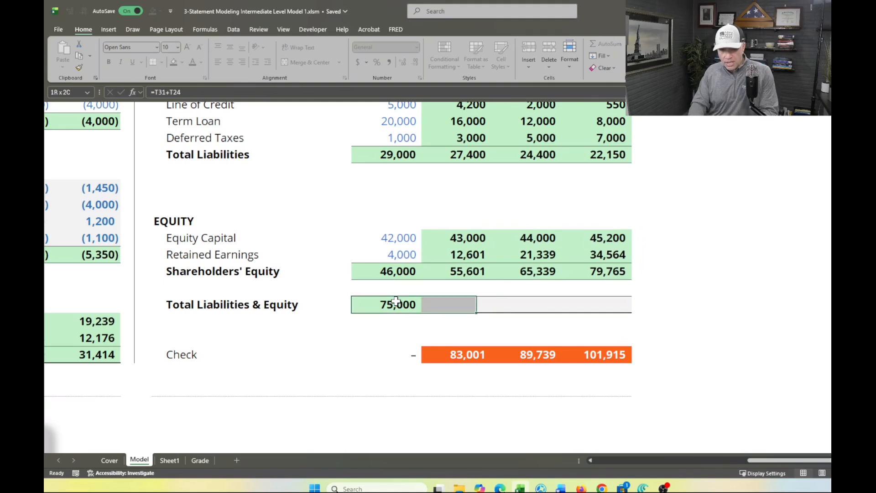
{"action": "key", "text": "ctrl+r"}
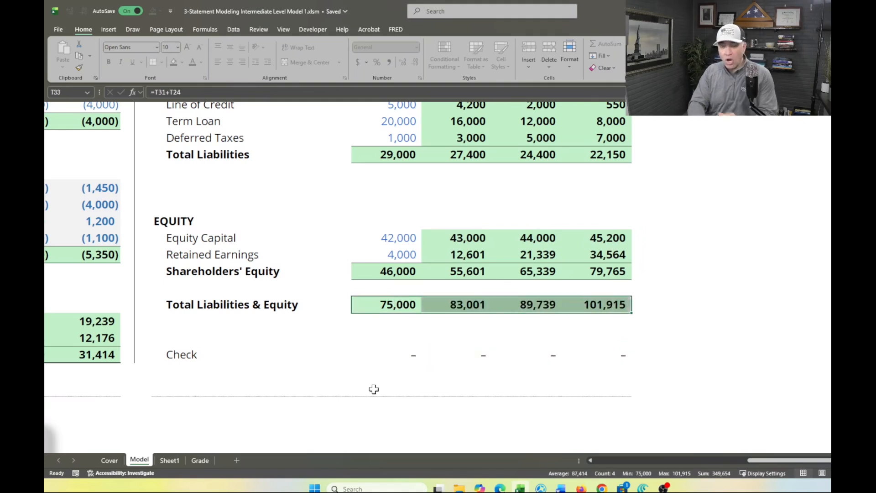
Check the Balance Sheet score and final grade on the Grade sheet, and return to the Model sheet
{"action": "scroll", "coordinate": [426, 329], "scroll_direction": "up", "scroll_amount": 2}
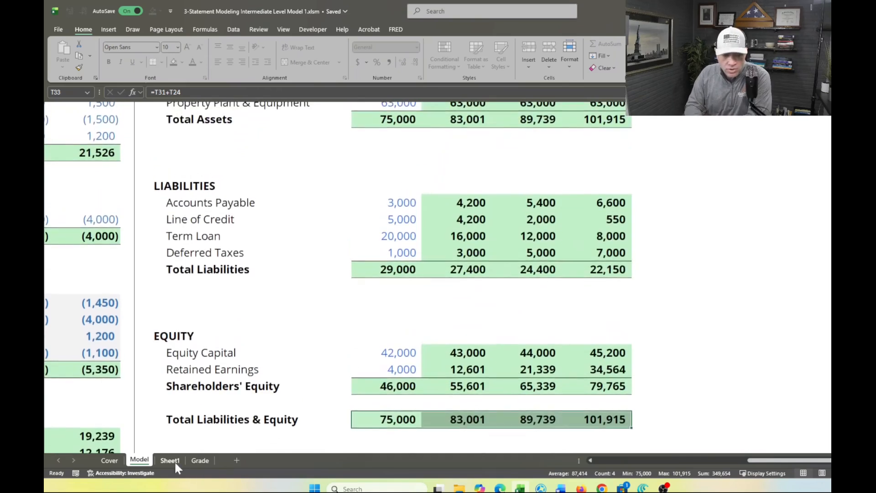
{"action": "left_click", "coordinate": [196, 460]}
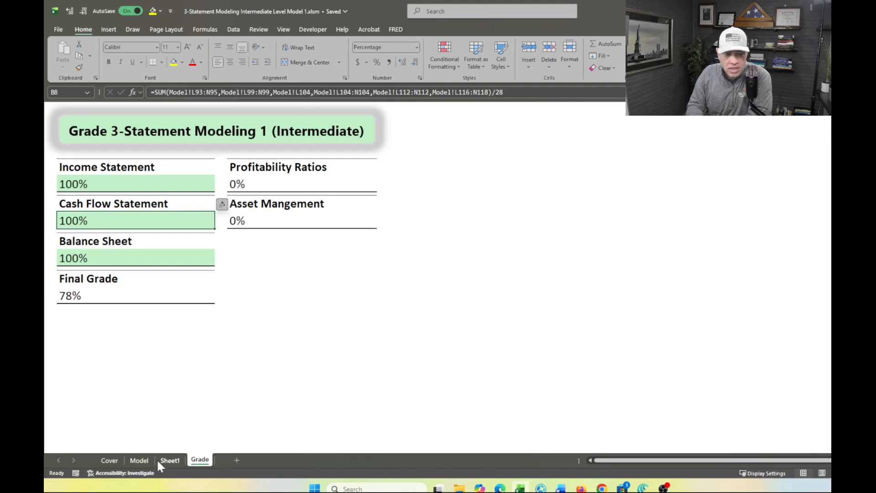
{"action": "left_click", "coordinate": [142, 460]}
Calculate the 2023F Profit Margin (E50) under Profitability Ratios as Net Income divided by Revenue, using =E34/E11
{"action": "scroll", "coordinate": [160, 352], "scroll_direction": "down", "scroll_amount": 6}
{"action": "scroll", "coordinate": [160, 352], "scroll_direction": "left", "scroll_amount": 5}
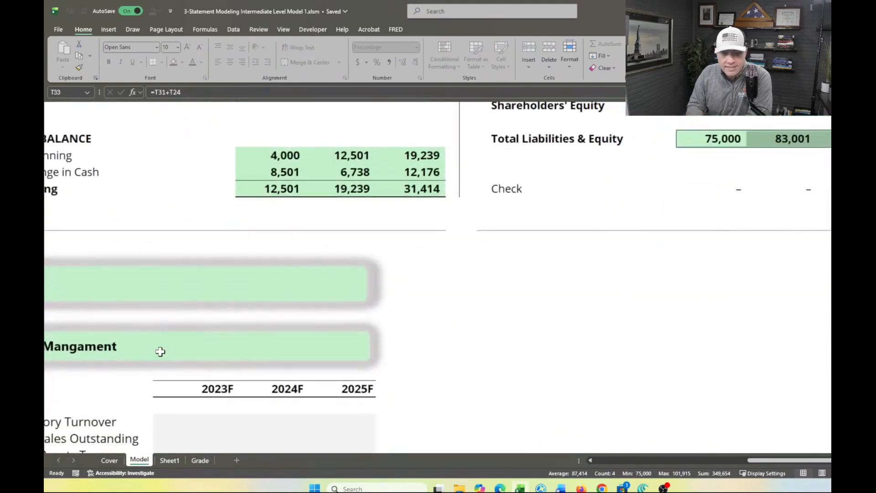
{"action": "scroll", "coordinate": [160, 351], "scroll_direction": "left", "scroll_amount": 5}
{"action": "scroll", "coordinate": [160, 351], "scroll_direction": "down", "scroll_amount": 3}
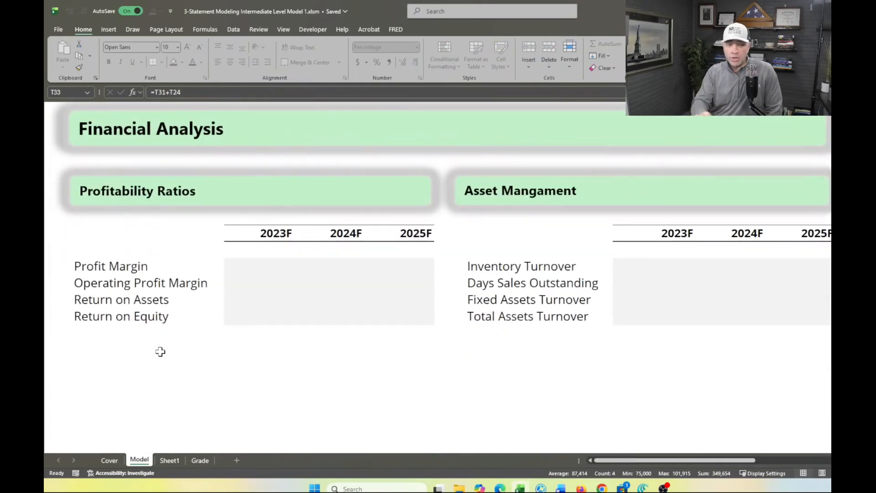
{"action": "left_click", "coordinate": [270, 268]}
{"action": "type", "text": "="}
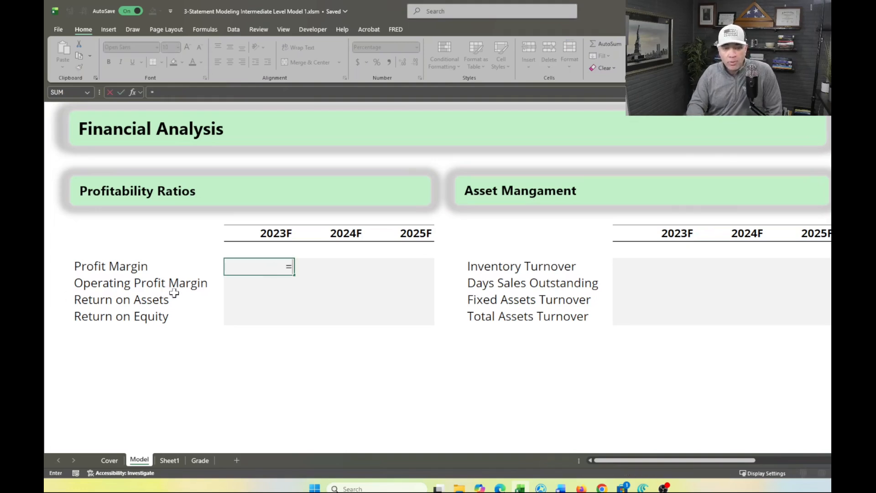
{"action": "scroll", "coordinate": [173, 293], "scroll_direction": "up", "scroll_amount": 3}
{"action": "scroll", "coordinate": [174, 293], "scroll_direction": "up", "scroll_amount": 7}
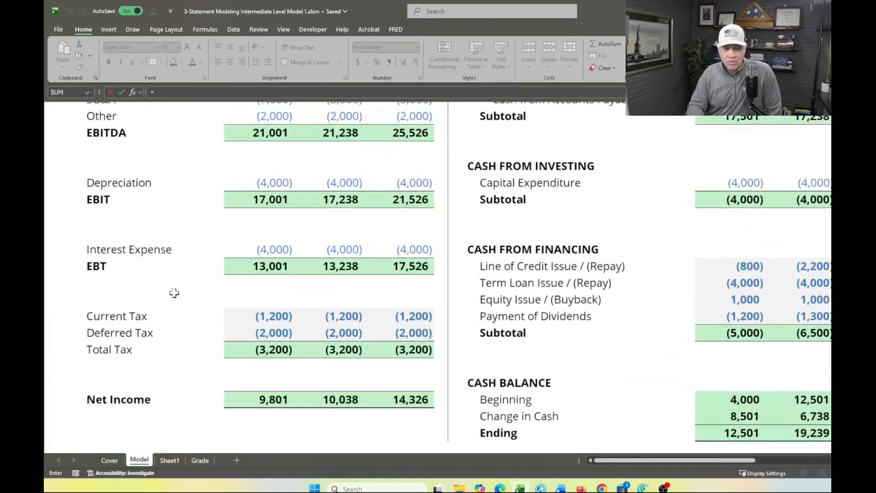
{"action": "scroll", "coordinate": [174, 293], "scroll_direction": "up", "scroll_amount": 1}
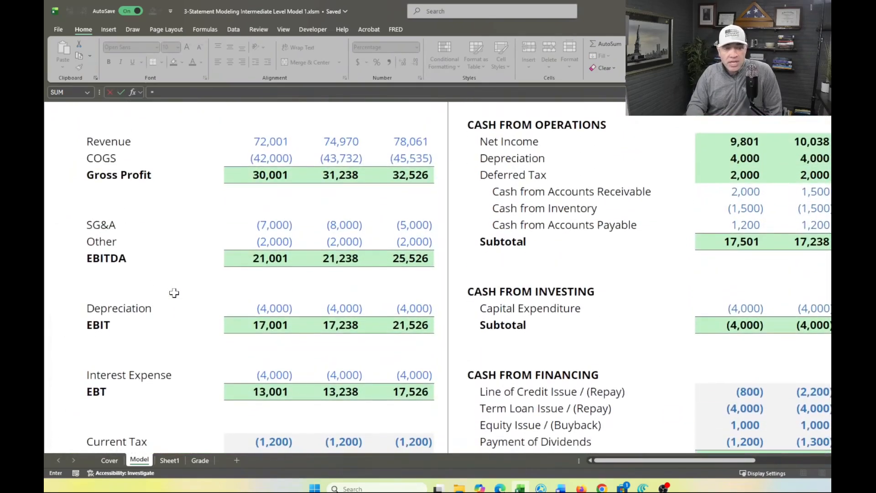
{"action": "scroll", "coordinate": [174, 293], "scroll_direction": "down", "scroll_amount": 3}
{"action": "left_click", "coordinate": [253, 379]}
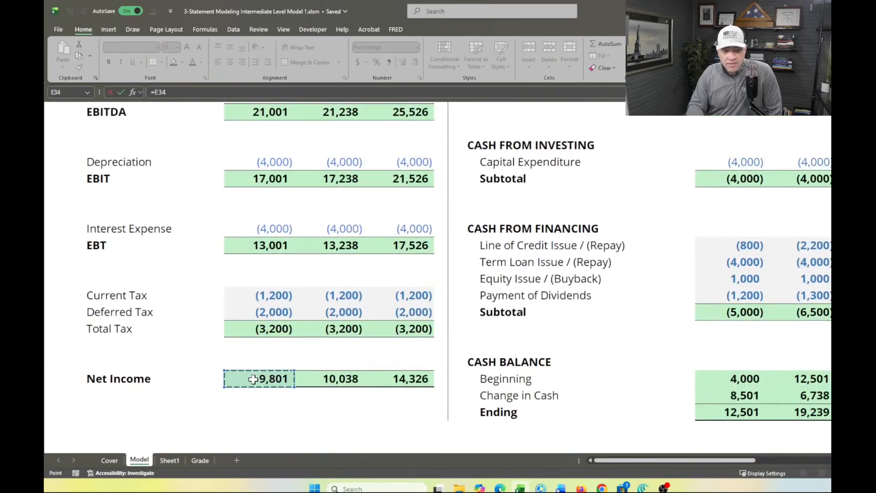
{"action": "type", "text": "/"}
{"action": "scroll", "coordinate": [247, 319], "scroll_direction": "up", "scroll_amount": 2}
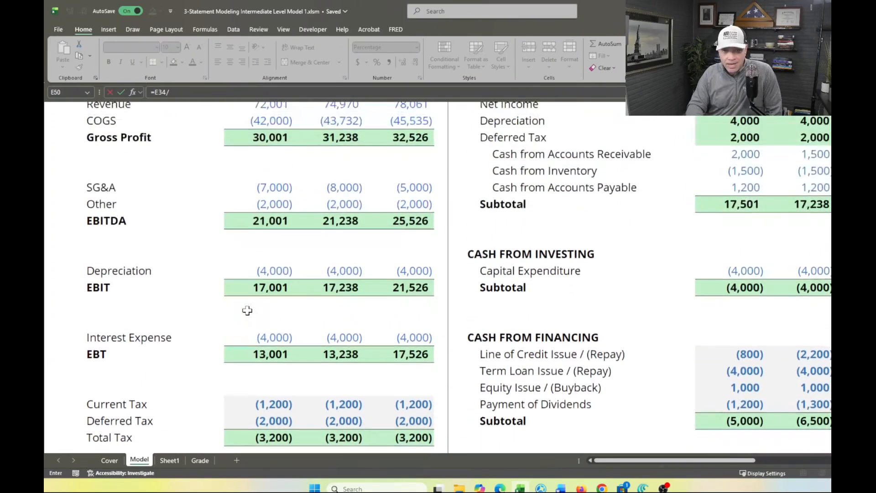
{"action": "scroll", "coordinate": [247, 310], "scroll_direction": "up", "scroll_amount": 2}
{"action": "left_click", "coordinate": [262, 177]}
{"action": "key", "text": "Return"}
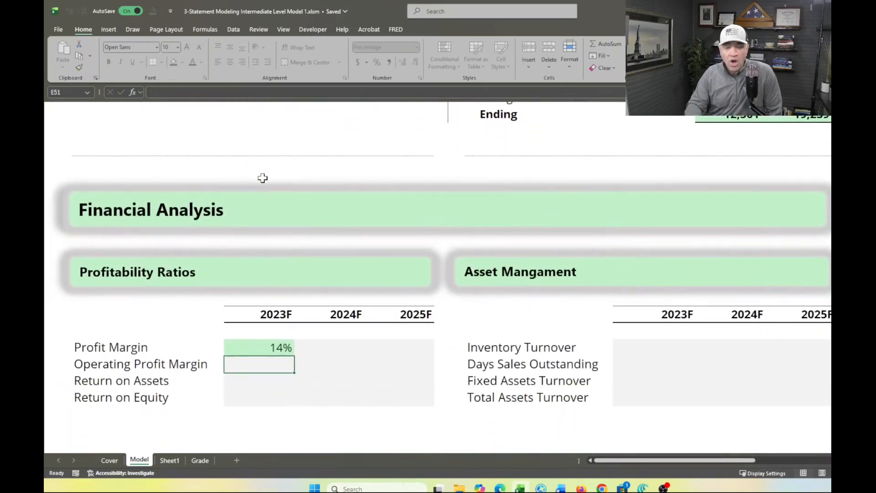
Fill the 2023F Profit Margin formula across to 2024F and 2025F
{"action": "key", "text": "Up"}
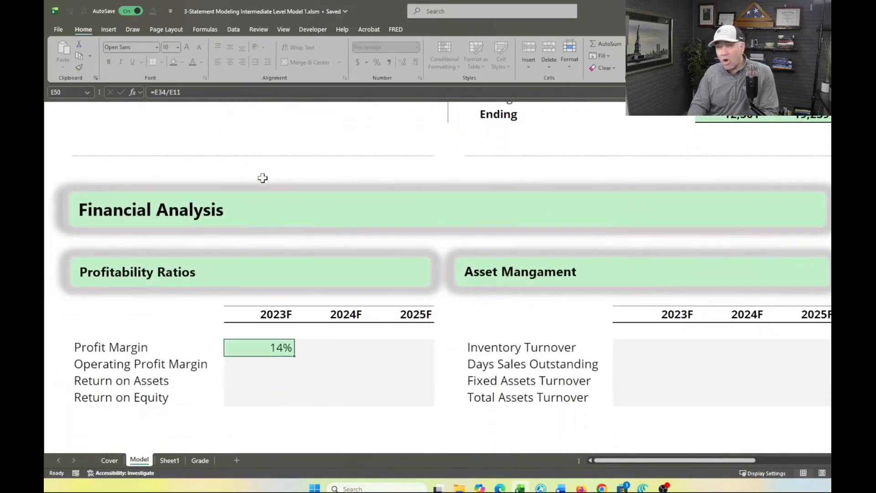
{"action": "key", "text": "shift+Right"}
{"action": "key", "text": "shift+Right"}
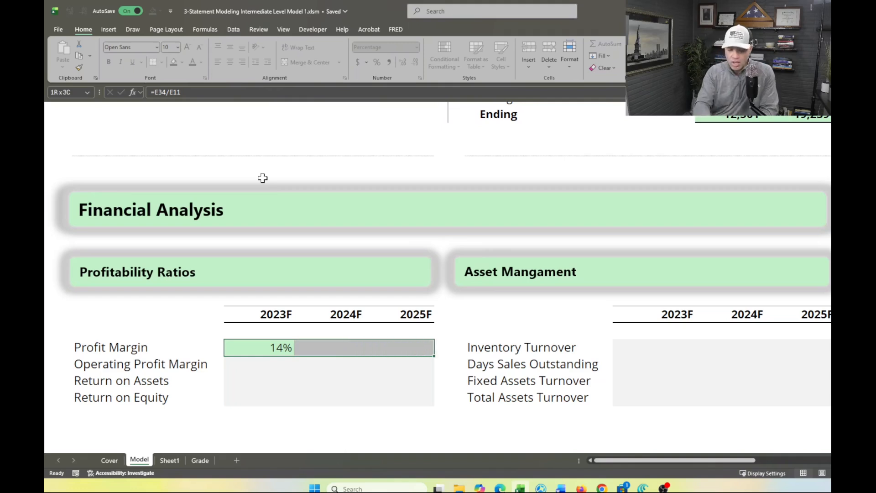
{"action": "key", "text": "ctrl+r"}
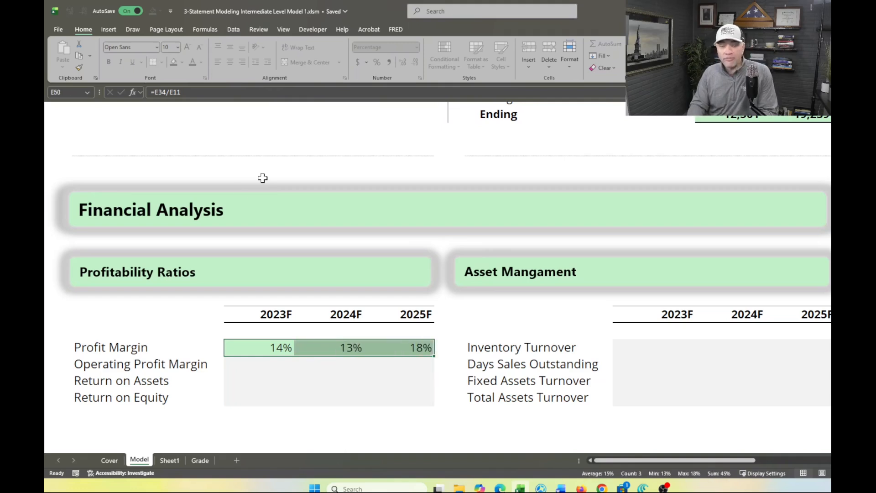
Check the updated scores on the Grade sheet and delete the Sheet1 worksheet holding the net income notes
{"action": "left_click", "coordinate": [200, 460]}
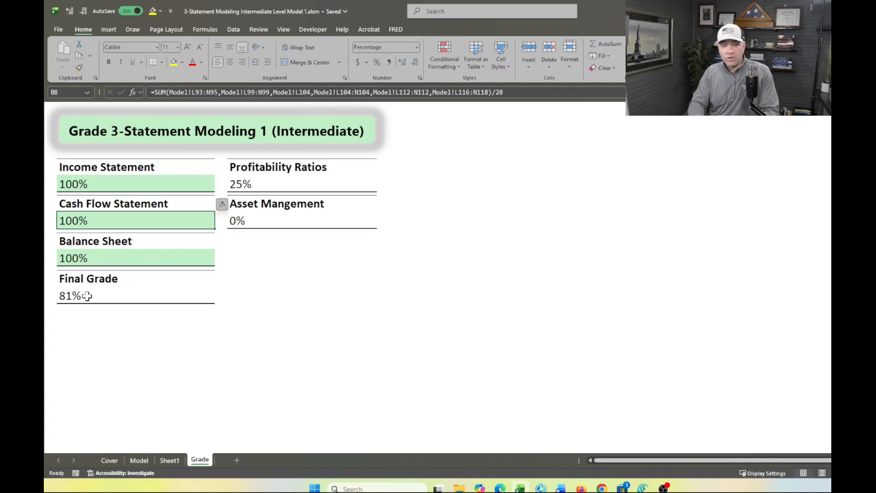
{"action": "right_click", "coordinate": [170, 461]}
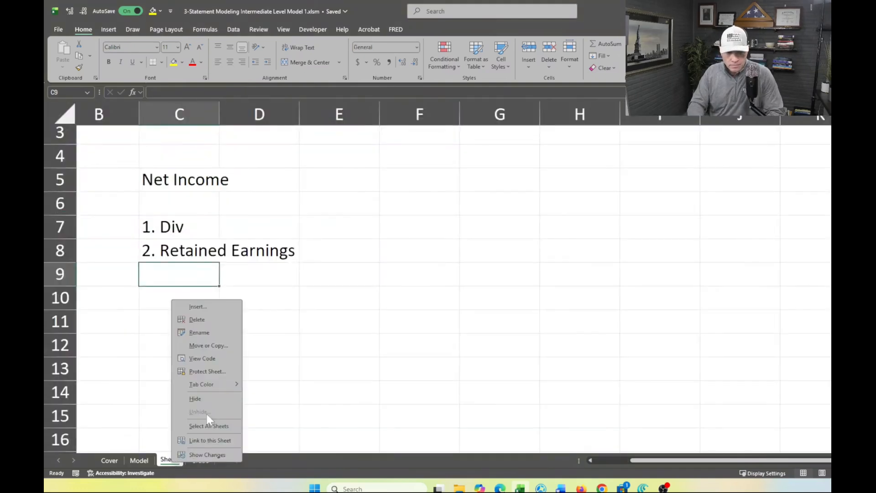
{"action": "left_click", "coordinate": [214, 319]}
{"action": "left_click", "coordinate": [513, 265]}
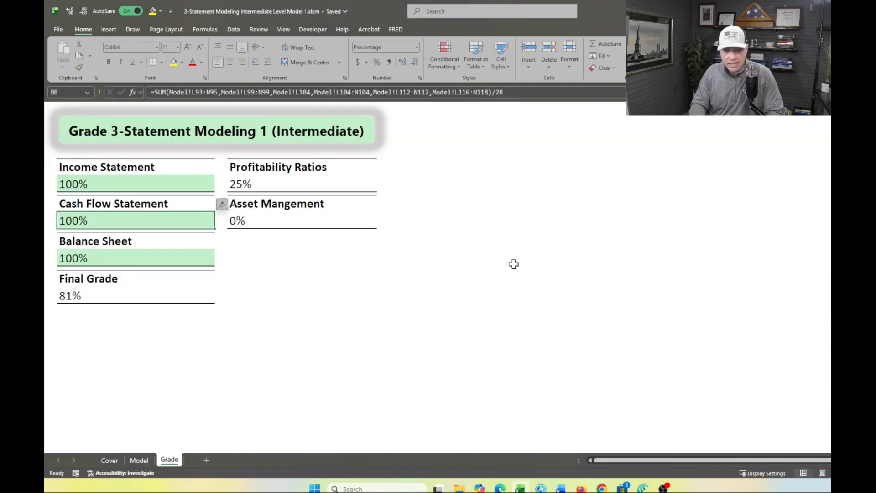
Reset the Model sheet with SIM Practice Reset and look over the cleared statements
{"action": "left_click", "coordinate": [140, 461]}
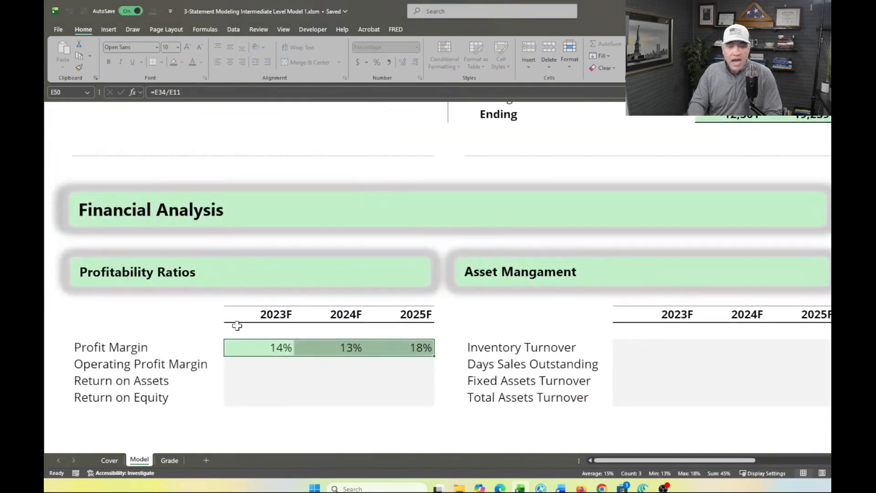
{"action": "scroll", "coordinate": [235, 325], "scroll_direction": "up", "scroll_amount": 10}
{"action": "scroll", "coordinate": [237, 326], "scroll_direction": "up", "scroll_amount": 3}
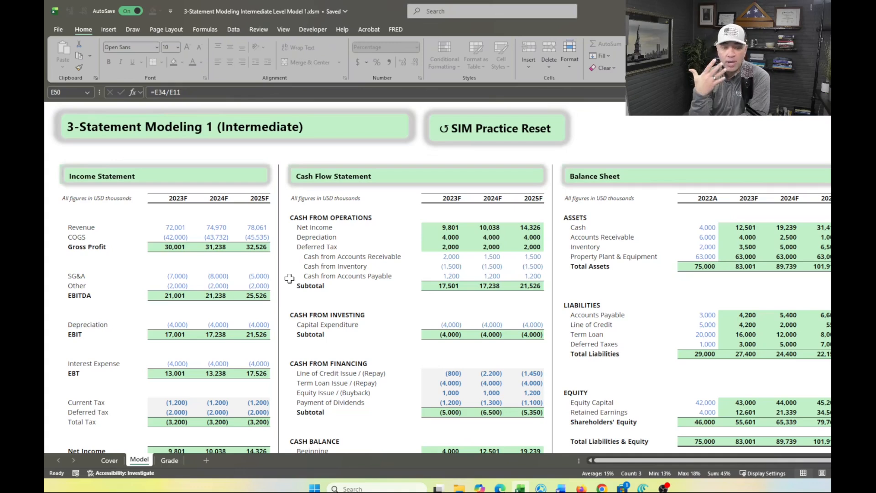
{"action": "left_click", "coordinate": [502, 126]}
{"action": "scroll", "coordinate": [348, 263], "scroll_direction": "down", "scroll_amount": 10}
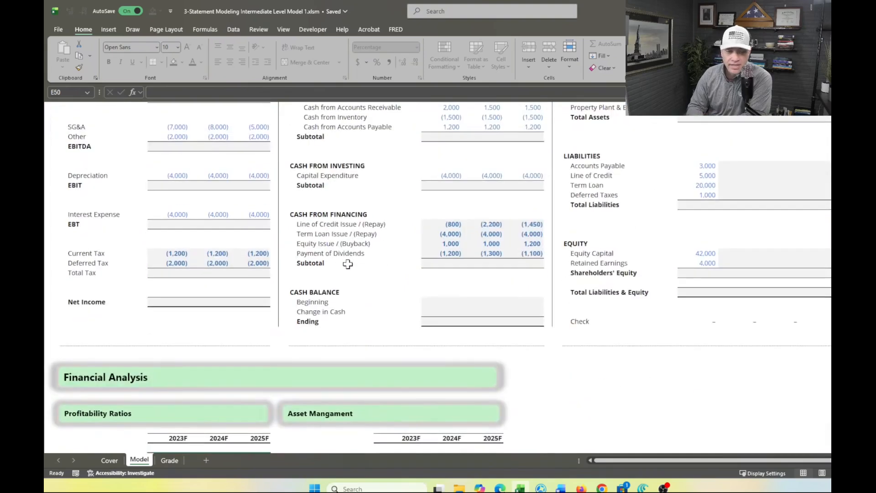
{"action": "scroll", "coordinate": [348, 264], "scroll_direction": "up", "scroll_amount": 10}
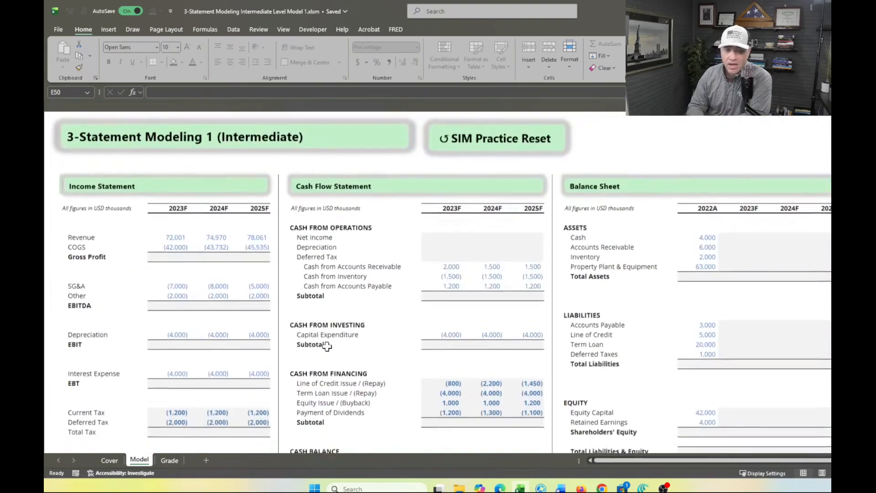